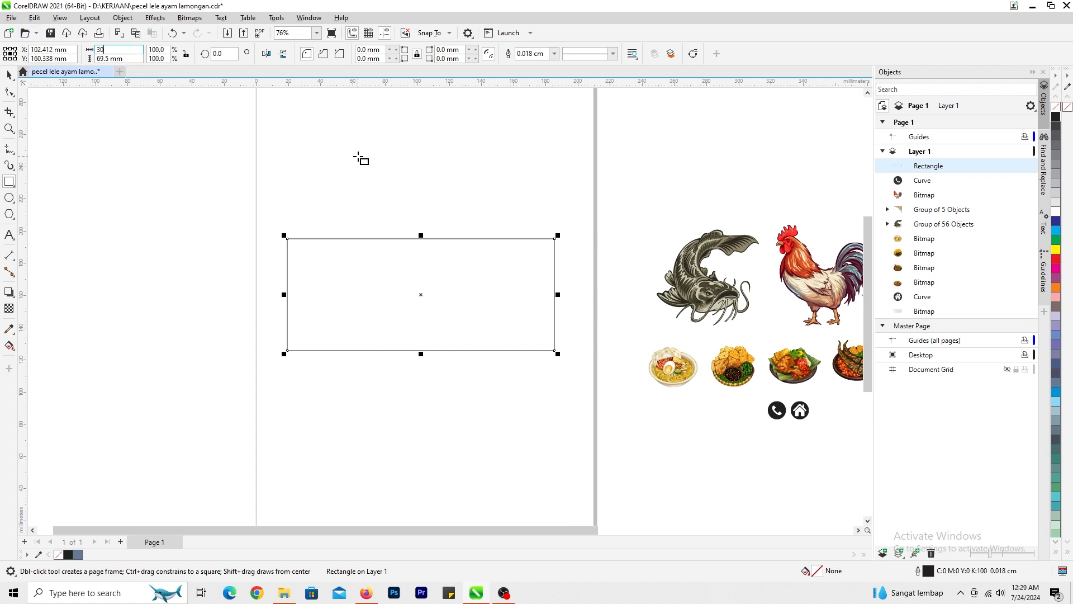
- Set the rectangle's size to 300 mm by 100 mm and center it on the page
{"action": "type", "text": "0"}
{"action": "key", "text": "Return"}
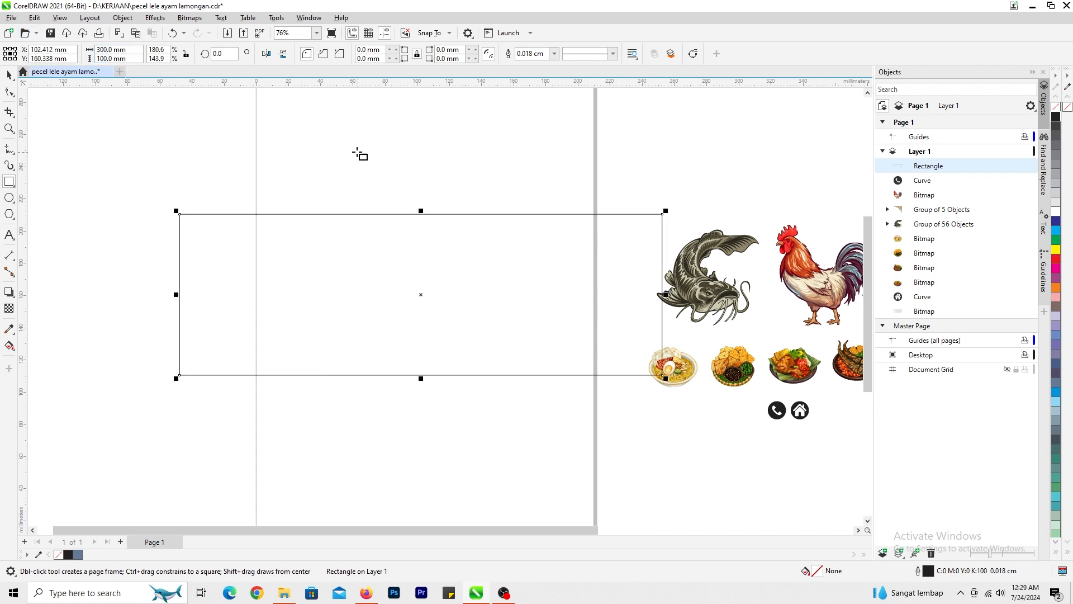
{"action": "key", "text": "p"}
{"action": "left_click", "coordinate": [8, 79]}
{"action": "left_click", "coordinate": [123, 129]}
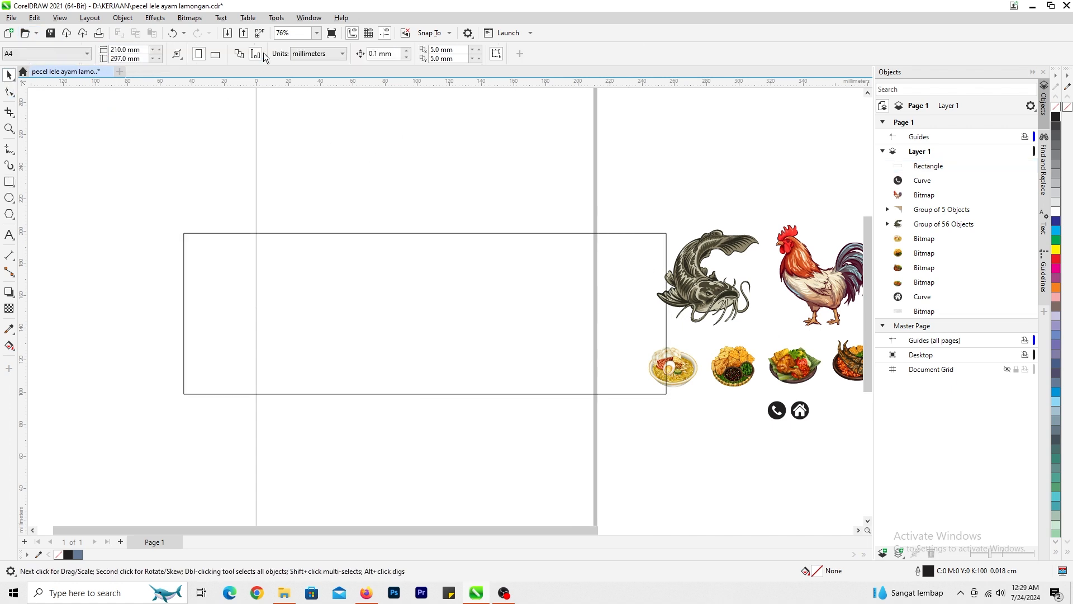
- Switch the page to landscape and set its size to 300 mm by 100 mm to match the rectangle
{"action": "left_click", "coordinate": [216, 56]}
{"action": "scroll", "coordinate": [426, 235], "scroll_direction": "down", "scroll_amount": 1}
{"action": "type", "text": "p"}
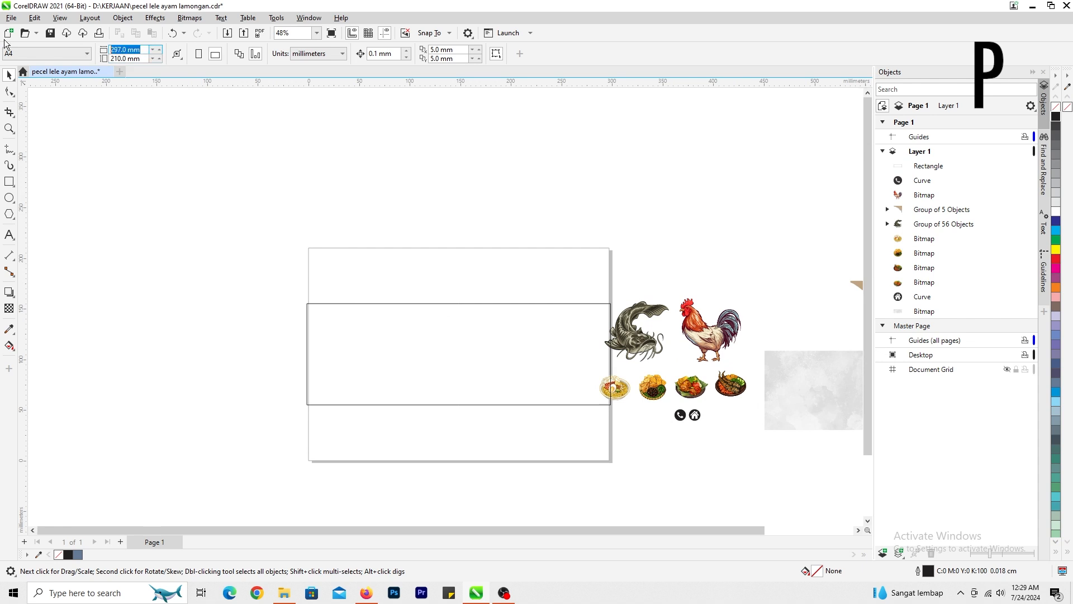
{"action": "type", "text": "300"}
{"action": "key", "text": "Tab"}
{"action": "type", "text": "10"}
{"action": "key", "text": "Return"}
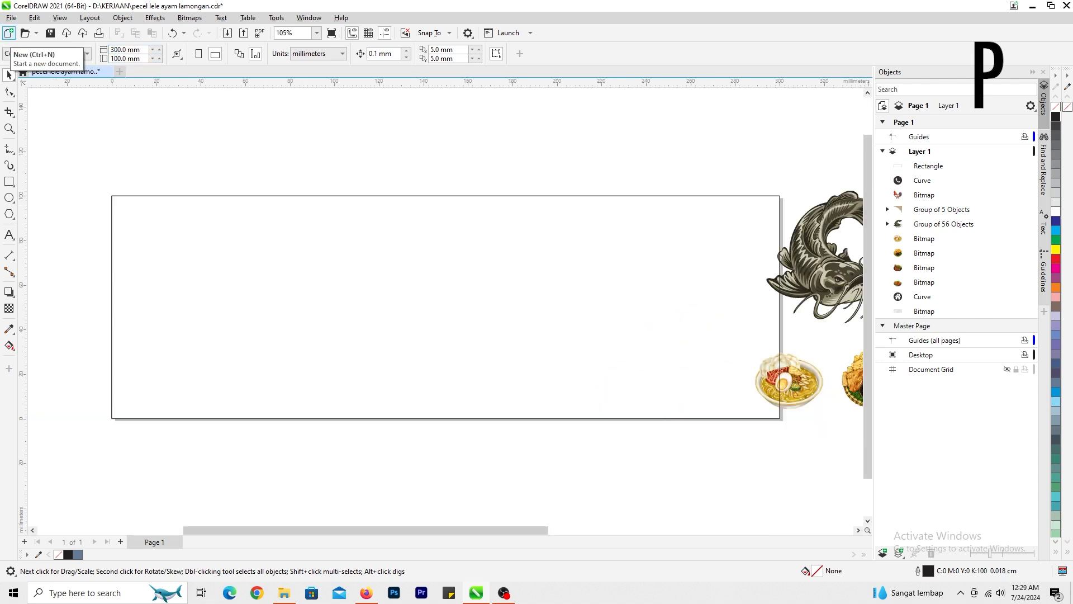
- Move all the artwork beside the page farther to the right, clear of the banner rectangle
{"action": "scroll", "coordinate": [489, 311], "scroll_direction": "down", "scroll_amount": 2}
{"action": "left_click_drag", "start_coordinate": [405, 241], "coordinate": [749, 434]}
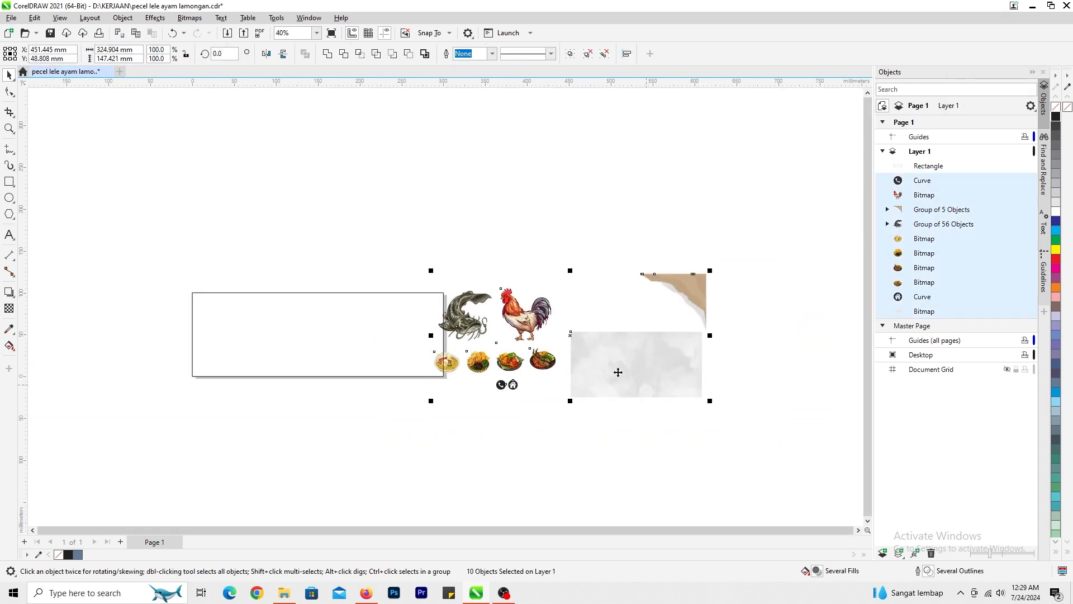
{"action": "left_click_drag", "start_coordinate": [618, 371], "coordinate": [677, 372]}
{"action": "left_click", "coordinate": [552, 432]}
{"action": "scroll", "coordinate": [298, 357], "scroll_direction": "up", "scroll_amount": 1}
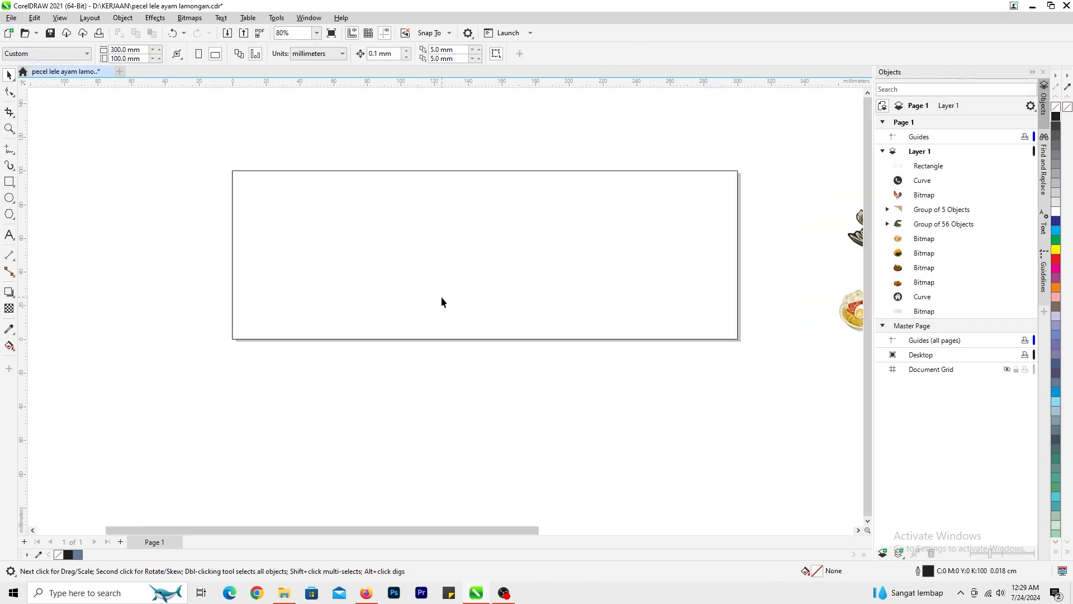
- Add the two-line artistic text "WARUNG MAKAN" / "LAMONGAN DAN PECEL LELE" inside the banner and center-align it
{"action": "left_click", "coordinate": [10, 237]}
{"action": "left_click", "coordinate": [336, 246]}
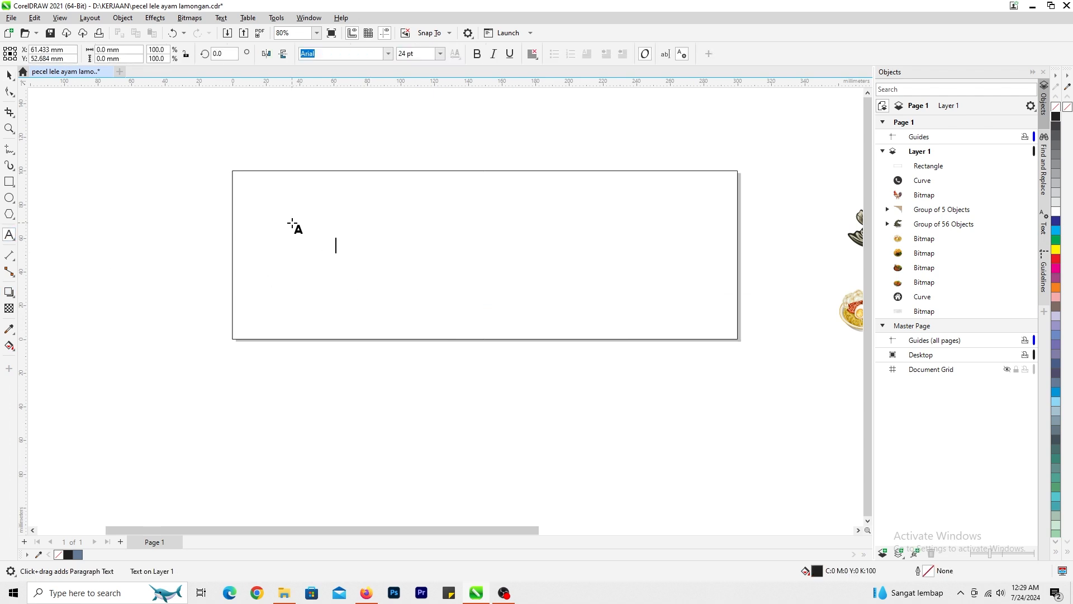
{"action": "type", "text": "WARUNG MAKAN"}
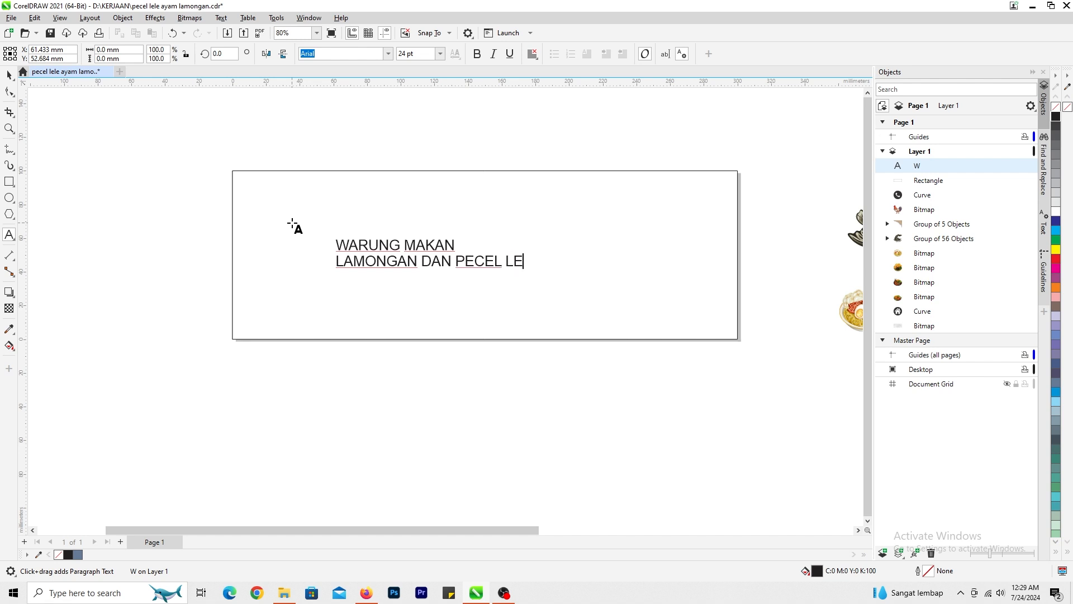
{"action": "key", "text": "ctrl+a"}
{"action": "key", "text": "ctrl+e"}
{"action": "left_click", "coordinate": [12, 74]}
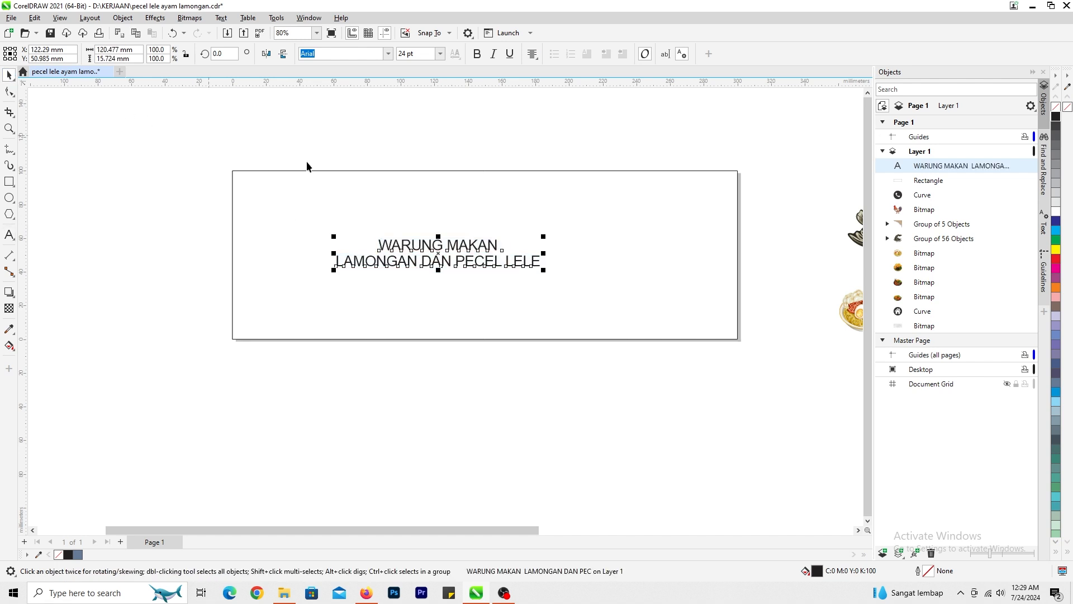
- Move the title to the horizontal center of the banner's upper half and scale it to about 218 mm wide
{"action": "left_click_drag", "start_coordinate": [531, 266], "coordinate": [530, 247]}
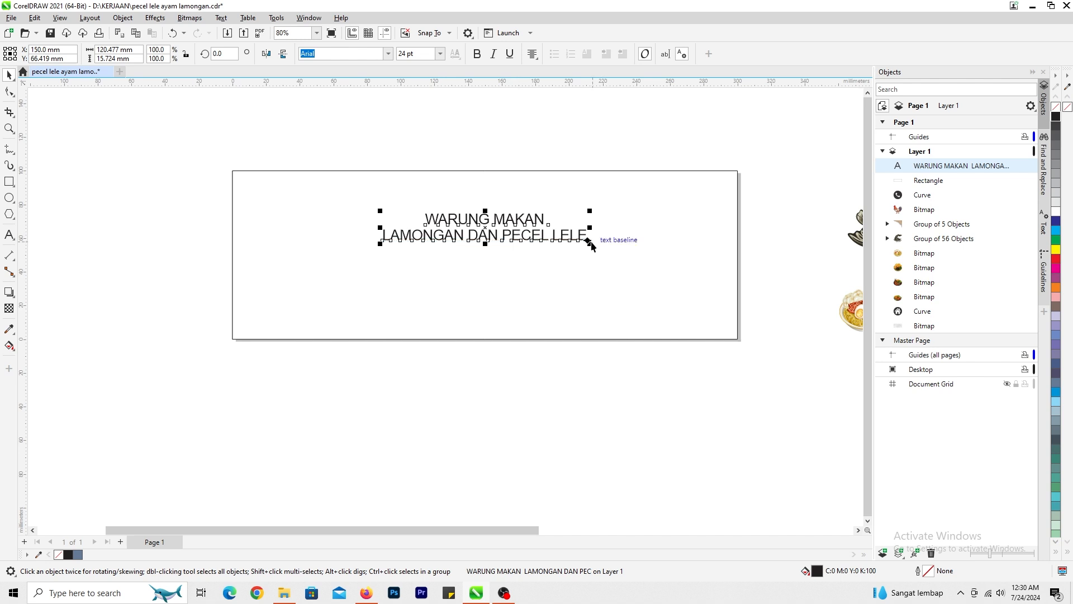
{"action": "left_click_drag", "start_coordinate": [590, 241], "coordinate": [629, 255]}
{"action": "key", "text": "ctrl+z"}
{"action": "left_click", "coordinate": [673, 283]}
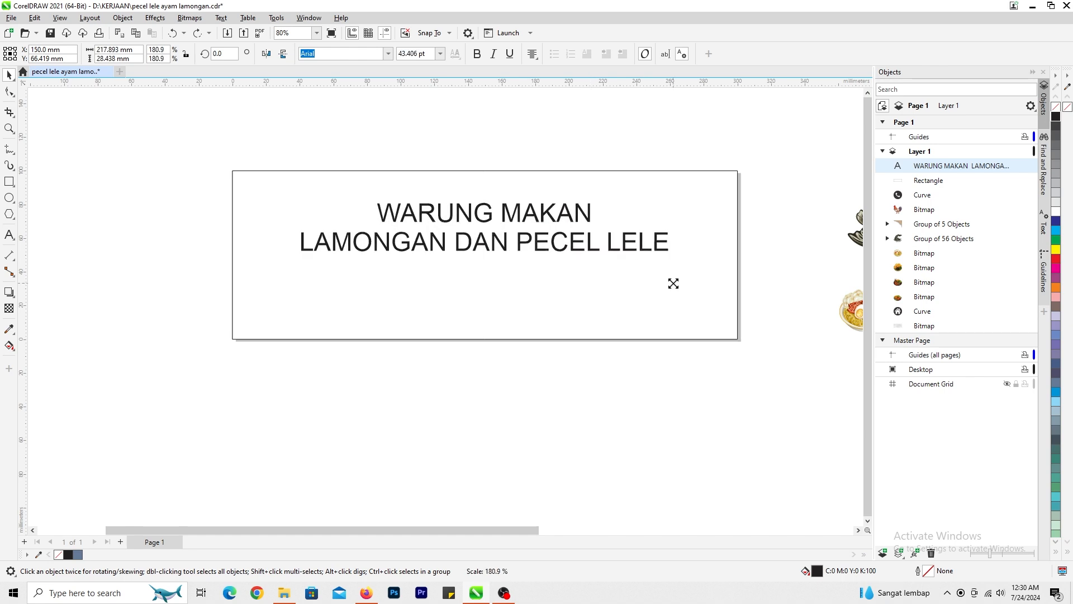
- Move the four food pictures together into the lower part of the banner, beneath the title
{"action": "scroll", "coordinate": [466, 411], "scroll_direction": "down", "scroll_amount": 4}
{"action": "scroll", "coordinate": [443, 313], "scroll_direction": "up", "scroll_amount": 3}
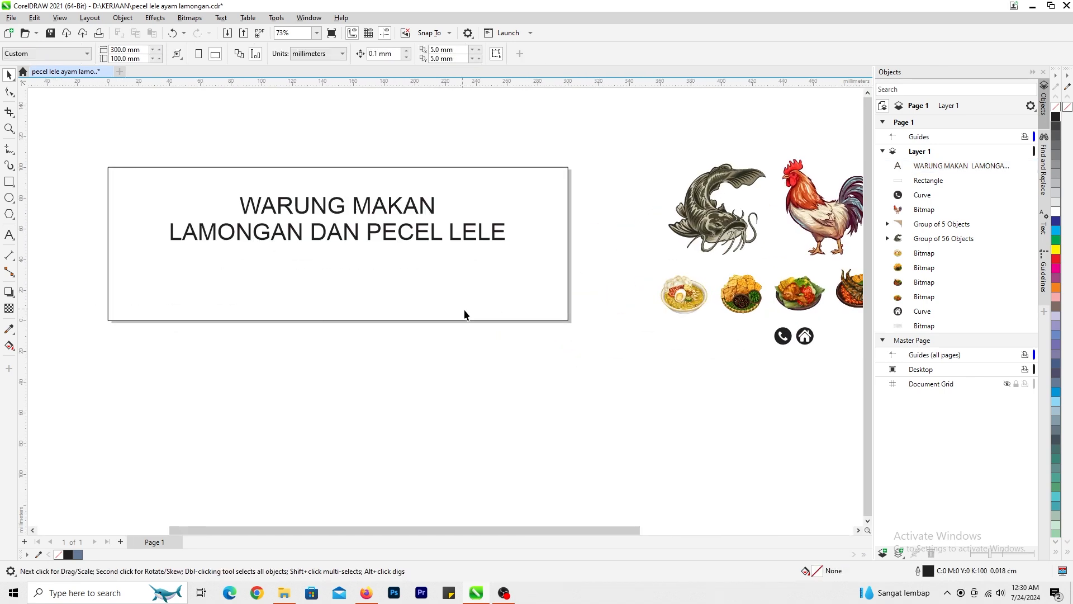
{"action": "left_click", "coordinate": [697, 295]}
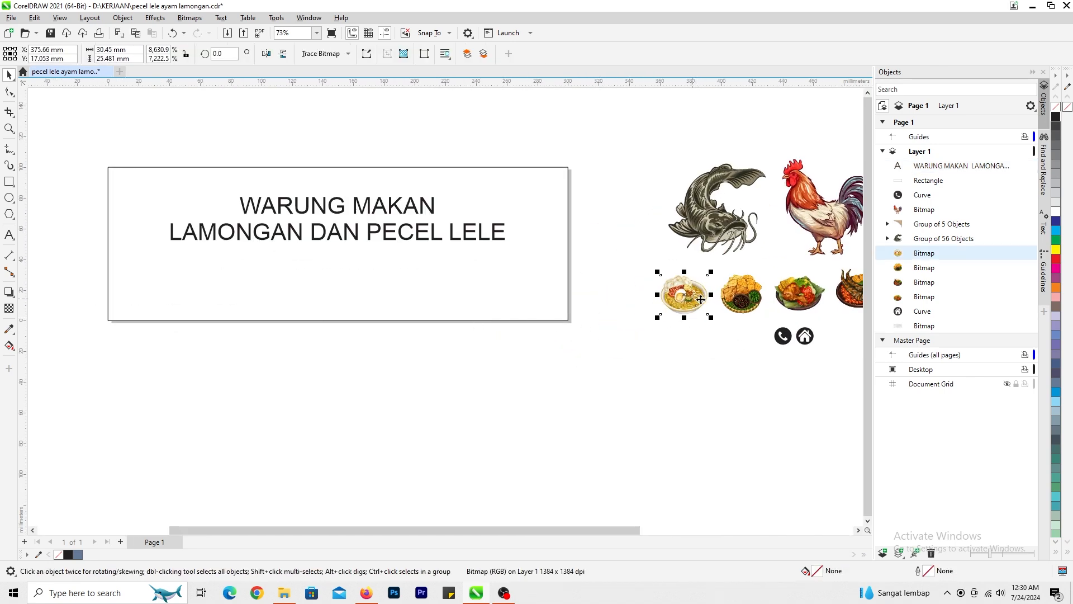
{"action": "left_click", "coordinate": [742, 295], "text": "shift"}
{"action": "left_click", "coordinate": [786, 294], "text": "shift"}
{"action": "left_click", "coordinate": [847, 291], "text": "shift"}
{"action": "left_click_drag", "start_coordinate": [846, 292], "coordinate": [383, 307]}
{"action": "key", "text": "Escape"}
{"action": "scroll", "coordinate": [333, 307], "scroll_direction": "up", "scroll_amount": 1}
- Undo the accidental move of the banner rectangle and send the rectangle behind all other objects
{"action": "left_click_drag", "start_coordinate": [451, 294], "coordinate": [459, 288]}
{"action": "key", "text": "ctrl+z"}
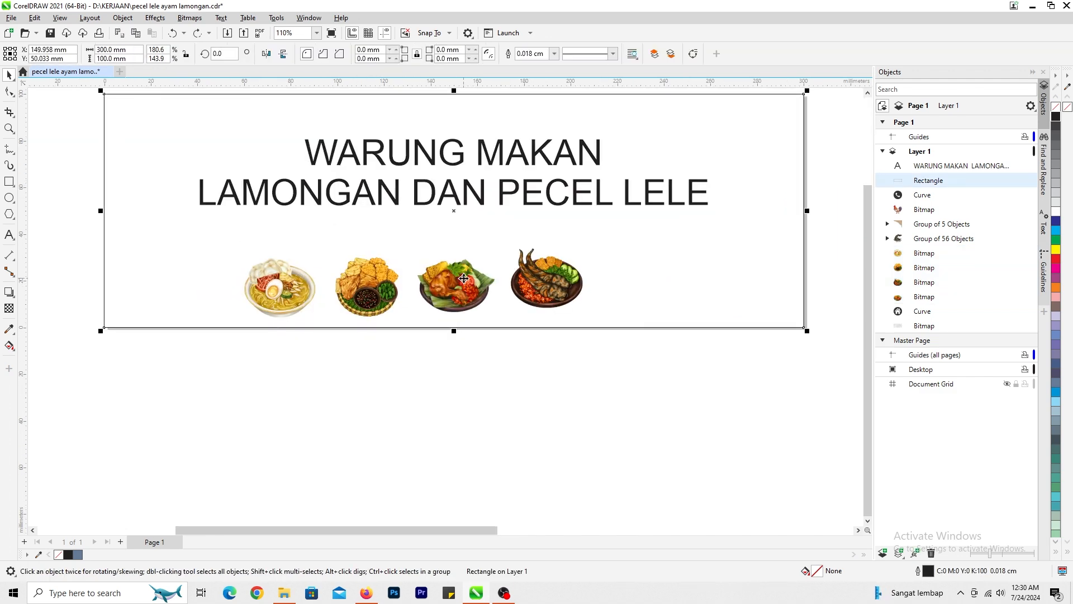
{"action": "key", "text": "shift+Page_Down"}
- Crop the empty strip above the fried chicken picture by lowering the bitmap's top edge about 9.6 mm with the Shape tool
{"action": "left_click", "coordinate": [465, 278]}
{"action": "scroll", "coordinate": [464, 291], "scroll_direction": "up", "scroll_amount": 2}
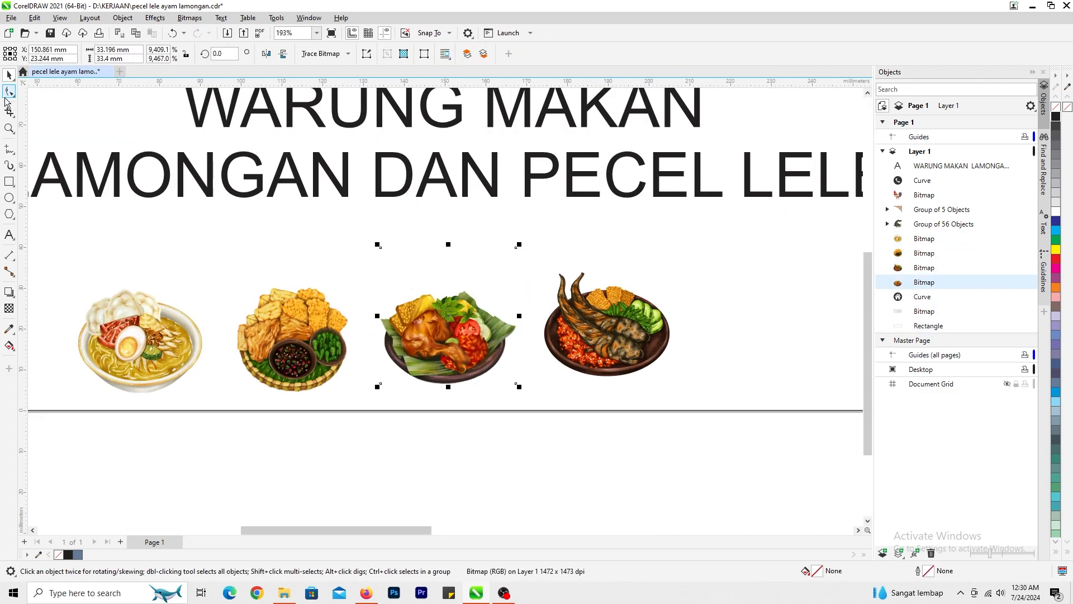
{"action": "left_click", "coordinate": [7, 96]}
{"action": "left_click_drag", "start_coordinate": [383, 247], "coordinate": [383, 286]}
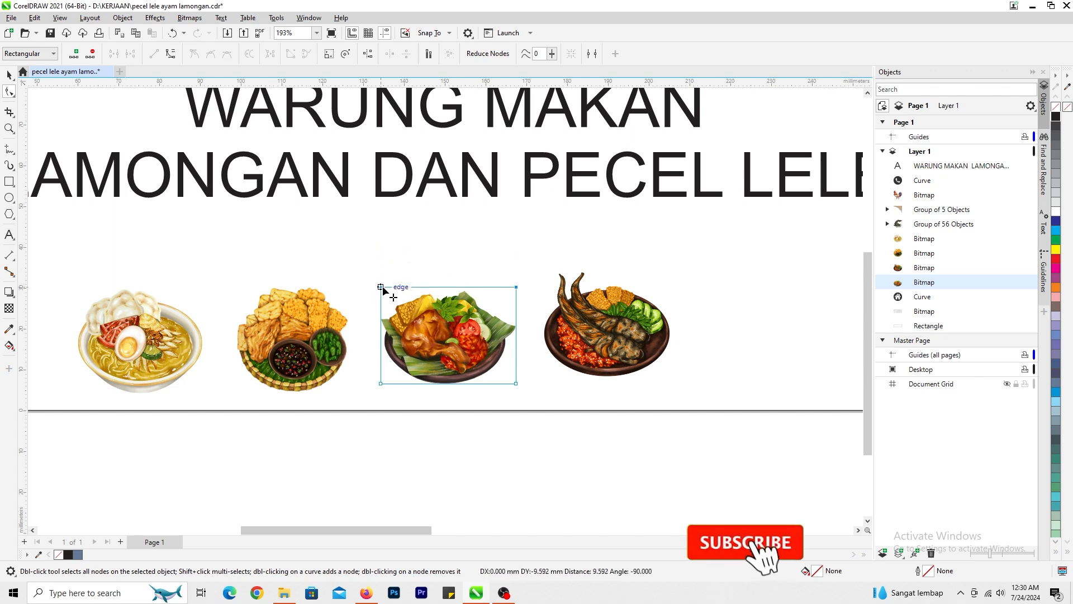
{"action": "key", "text": "space"}
{"action": "scroll", "coordinate": [450, 355], "scroll_direction": "down", "scroll_amount": 3}
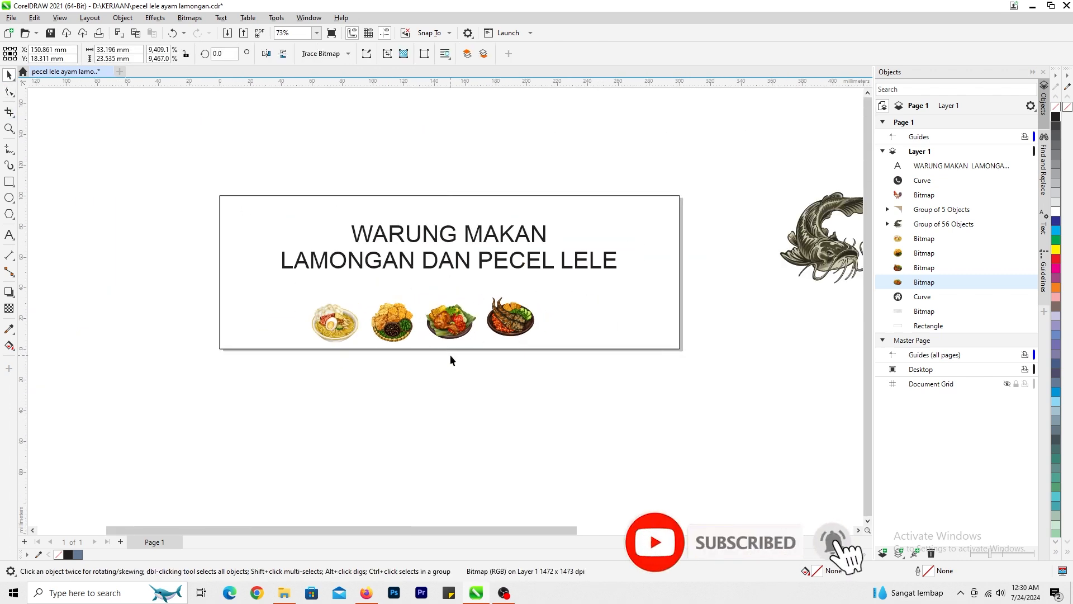
- Shift the fried chicken and grilled catfish pictures slightly to the right to space out the row of dishes
{"action": "left_click", "coordinate": [451, 355]}
{"action": "scroll", "coordinate": [508, 326], "scroll_direction": "down", "scroll_amount": 1}
{"action": "scroll", "coordinate": [446, 306], "scroll_direction": "up", "scroll_amount": 2}
{"action": "left_click", "coordinate": [454, 307]}
{"action": "scroll", "coordinate": [347, 299], "scroll_direction": "up", "scroll_amount": 2}
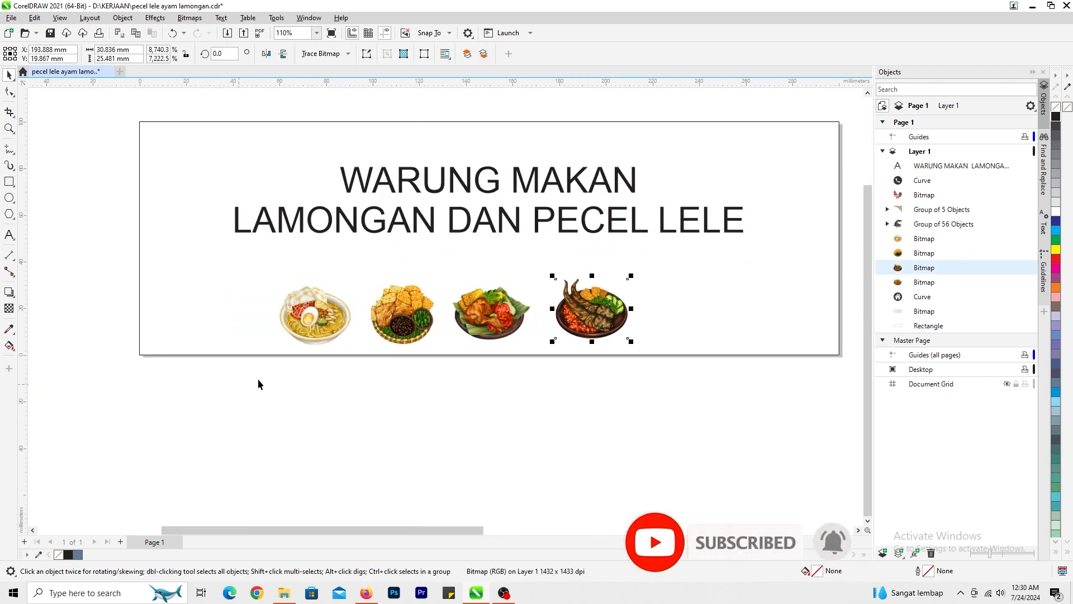
{"action": "scroll", "coordinate": [282, 342], "scroll_direction": "up", "scroll_amount": 3}
{"action": "left_click", "coordinate": [454, 303]}
{"action": "left_click", "coordinate": [586, 314]}
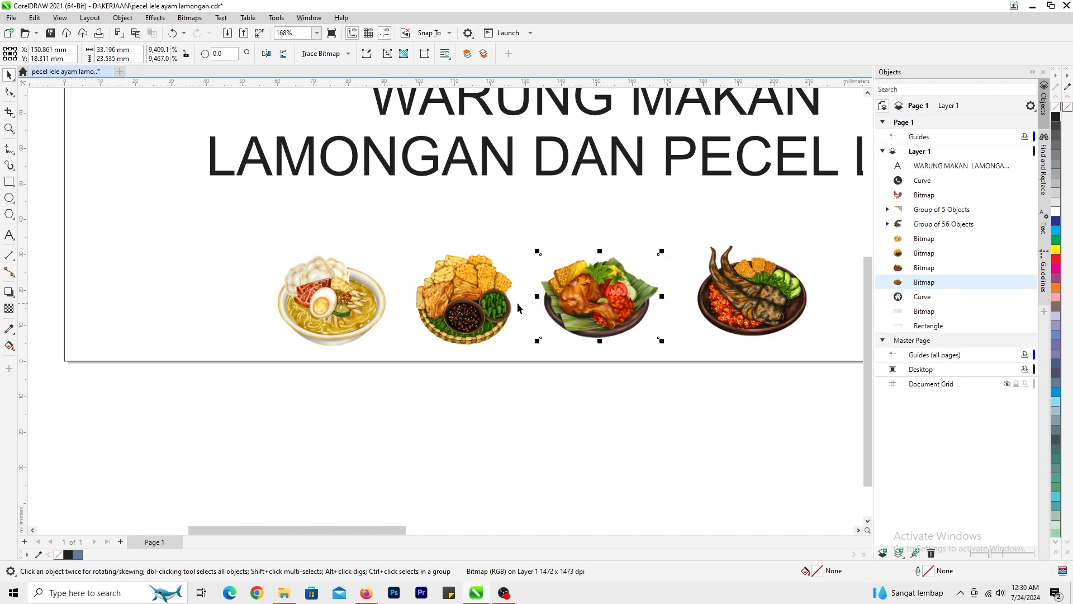
{"action": "scroll", "coordinate": [587, 319], "scroll_direction": "up", "scroll_amount": 2}
{"action": "left_click", "coordinate": [623, 264]}
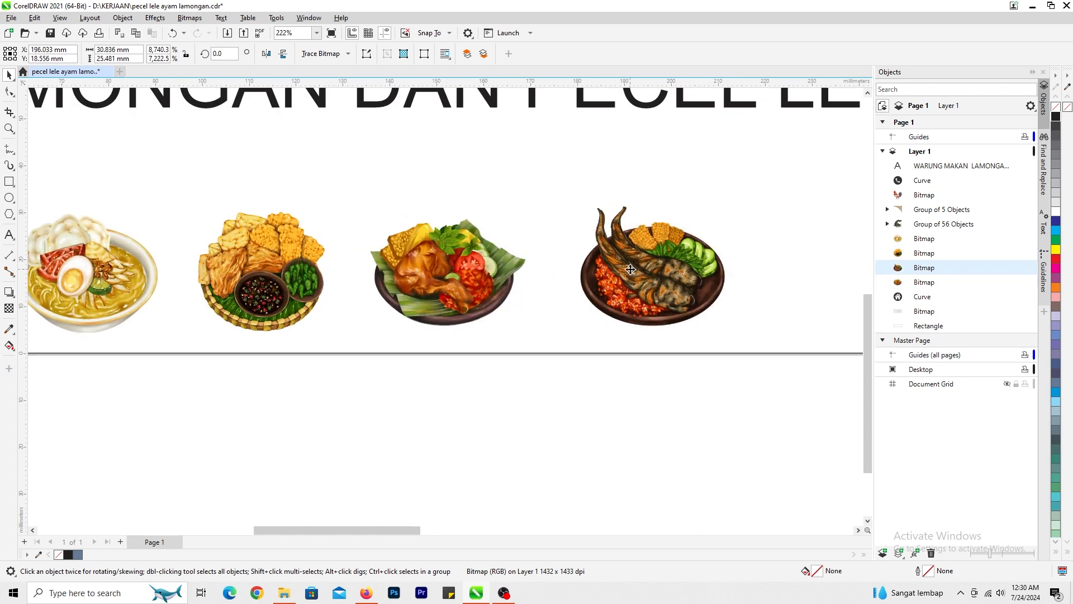
- Group the four food pictures in the lower part of the banner
{"action": "scroll", "coordinate": [539, 382], "scroll_direction": "down", "scroll_amount": 3}
{"action": "left_click_drag", "start_coordinate": [538, 377], "coordinate": [24, 202]}
{"action": "scroll", "coordinate": [268, 246], "scroll_direction": "down", "scroll_amount": 1}
{"action": "key", "text": "ctrl+g"}
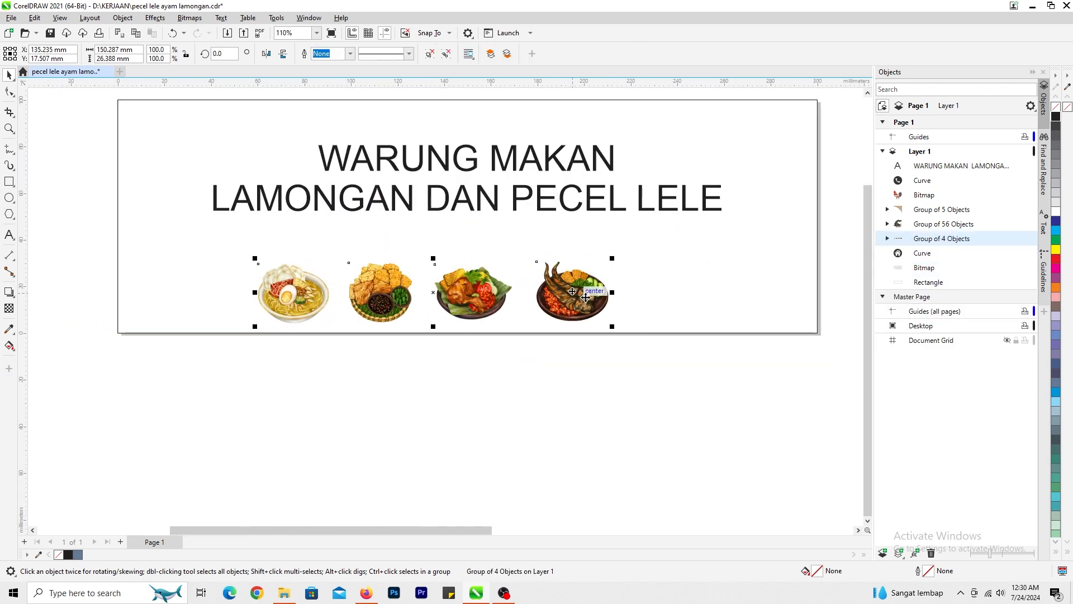
- Enlarge the food picture group to about 204 mm wide and center it horizontally below the title
{"action": "scroll", "coordinate": [635, 335], "scroll_direction": "up", "scroll_amount": 1}
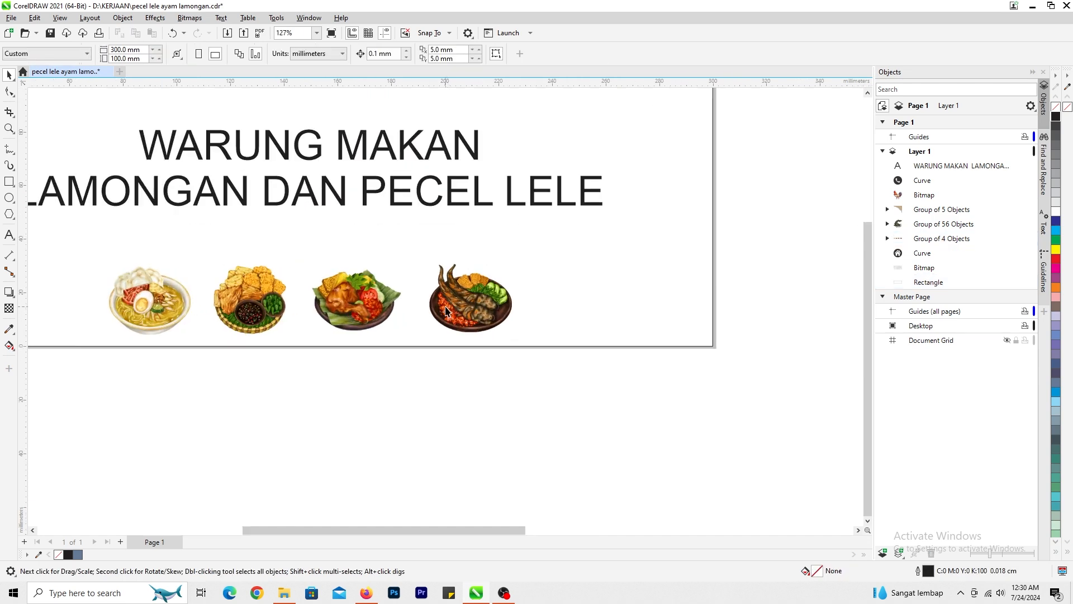
{"action": "left_click_drag", "start_coordinate": [515, 313], "coordinate": [594, 353]}
{"action": "scroll", "coordinate": [478, 305], "scroll_direction": "down", "scroll_amount": 2}
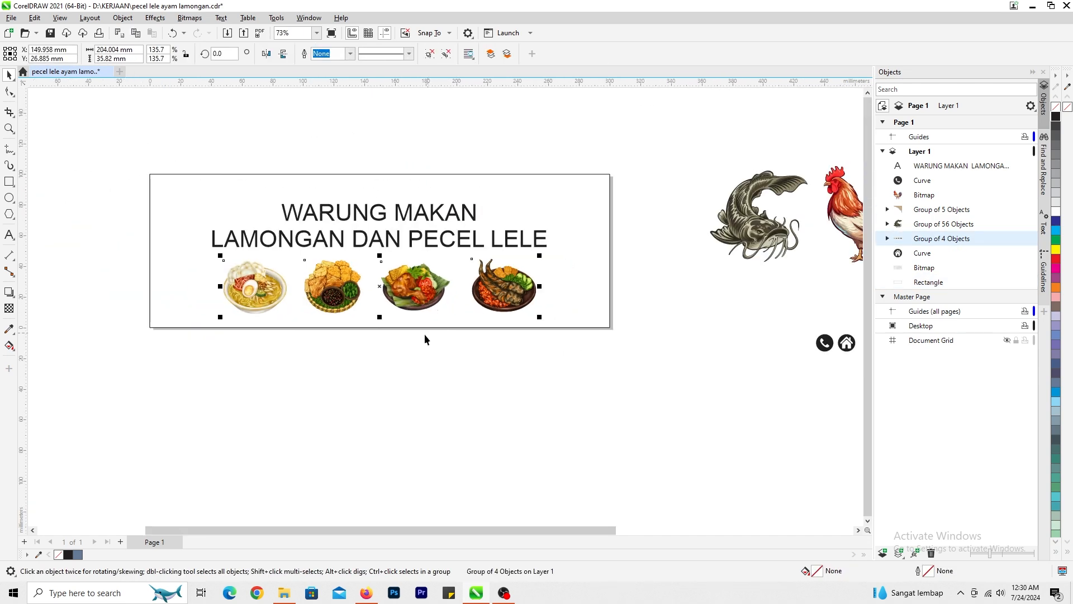
{"action": "left_click", "coordinate": [433, 341]}
- Center the gray texture bitmap on the page and enlarge it to about 311 by 103 mm to cover the banner
{"action": "scroll", "coordinate": [476, 347], "scroll_direction": "down", "scroll_amount": 2}
{"action": "scroll", "coordinate": [782, 375], "scroll_direction": "up", "scroll_amount": 1}
{"action": "scroll", "coordinate": [721, 330], "scroll_direction": "down", "scroll_amount": 1}
{"action": "left_click", "coordinate": [713, 323]}
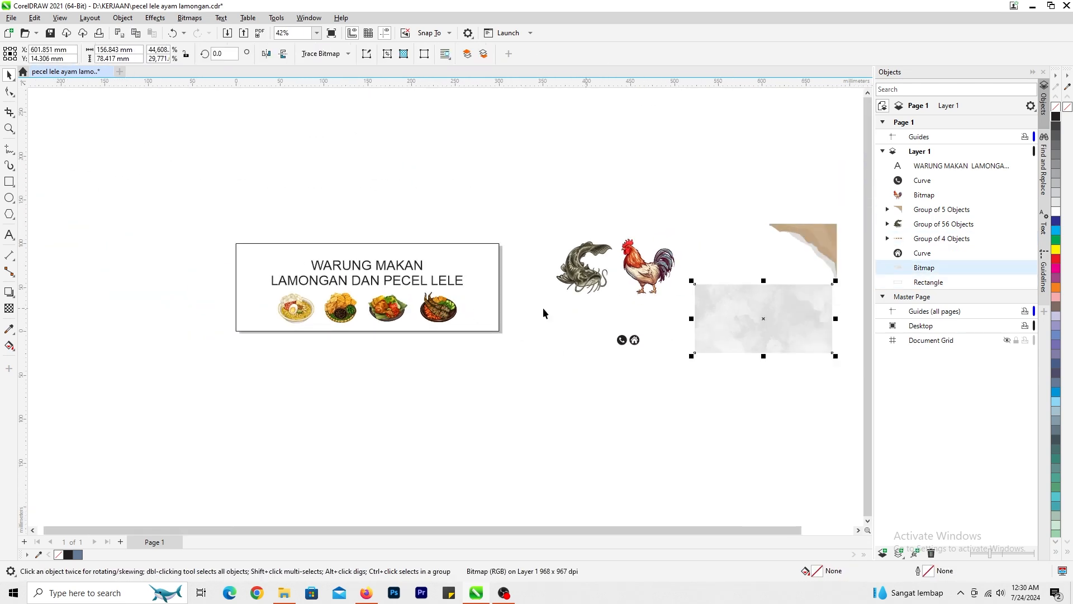
{"action": "key", "text": "p"}
{"action": "scroll", "coordinate": [458, 300], "scroll_direction": "up", "scroll_amount": 4}
{"action": "left_click_drag", "start_coordinate": [542, 364], "coordinate": [600, 364]}
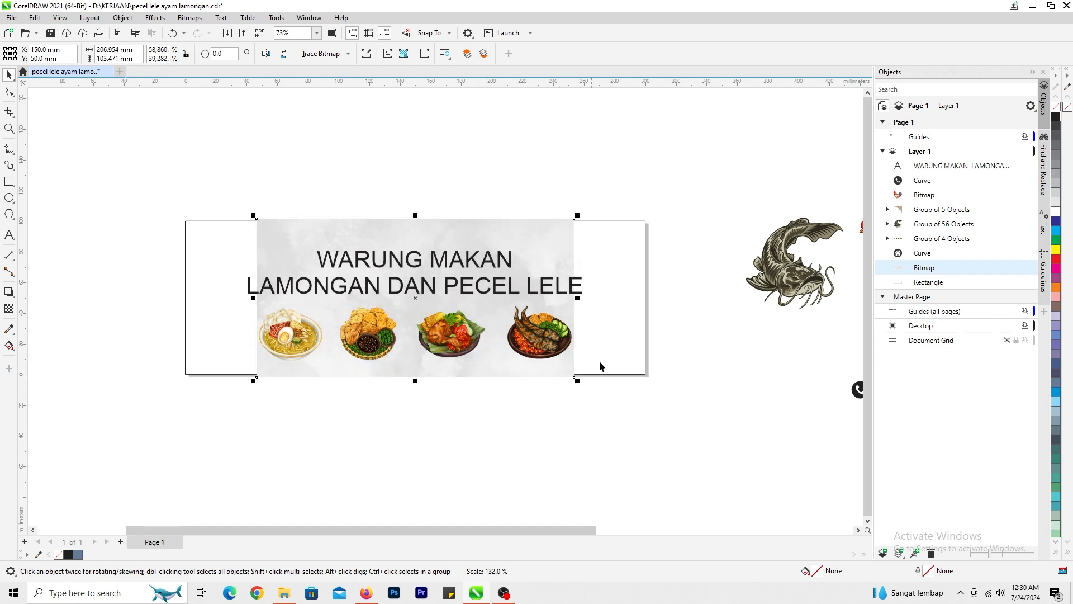
{"action": "left_click_drag", "start_coordinate": [579, 300], "coordinate": [659, 299]}
- Send the gray texture to the back and PowerClip it inside the banner rectangle
{"action": "scroll", "coordinate": [665, 298], "scroll_direction": "up", "scroll_amount": 5}
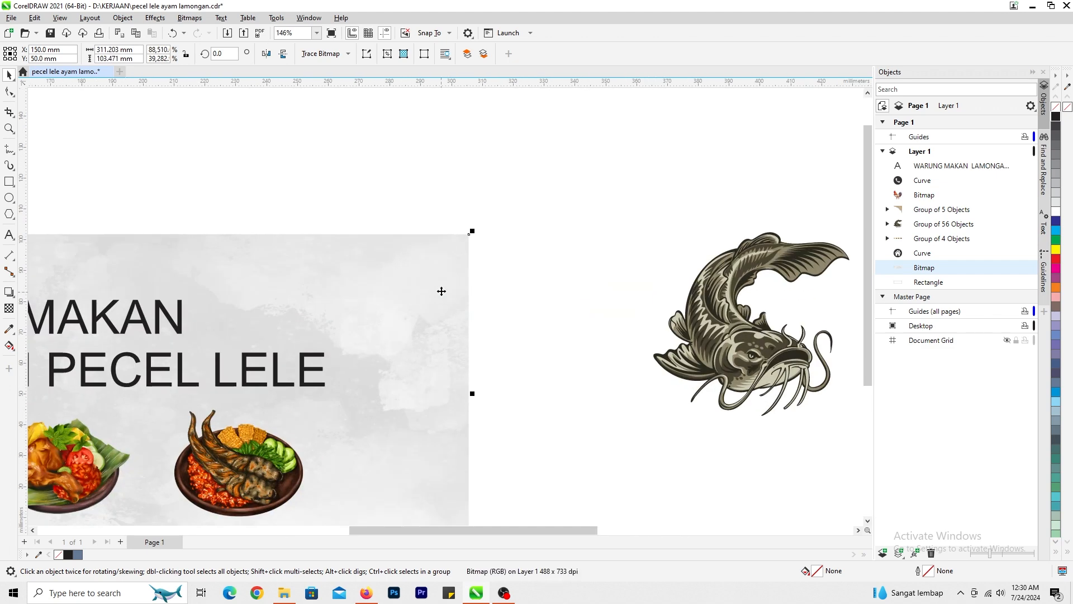
{"action": "key", "text": "shift+Page_Down"}
{"action": "right_click", "coordinate": [456, 257]}
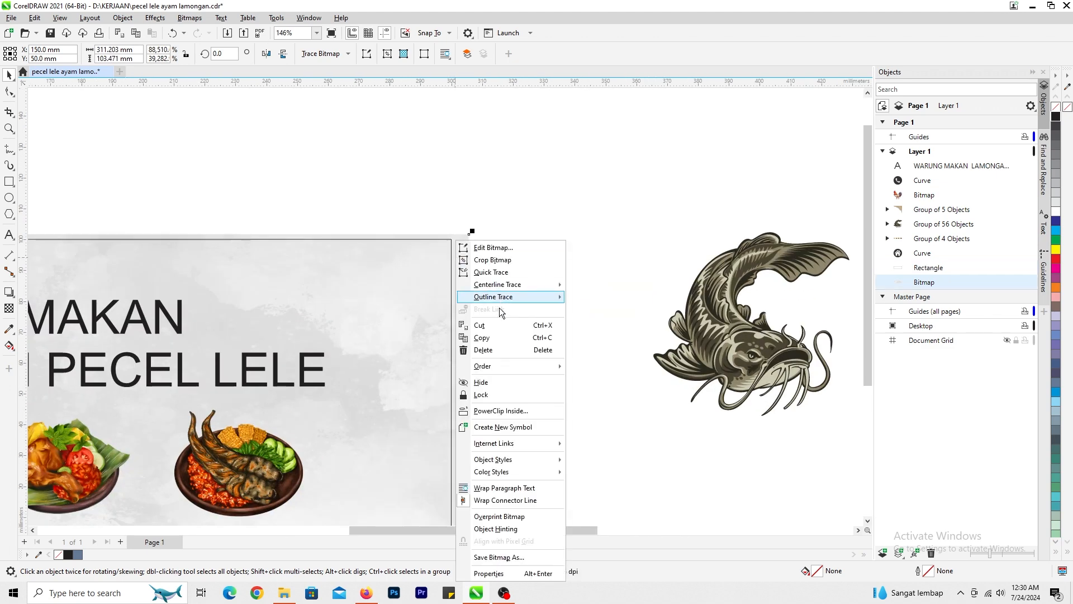
{"action": "left_click", "coordinate": [503, 411]}
{"action": "left_click", "coordinate": [425, 241]}
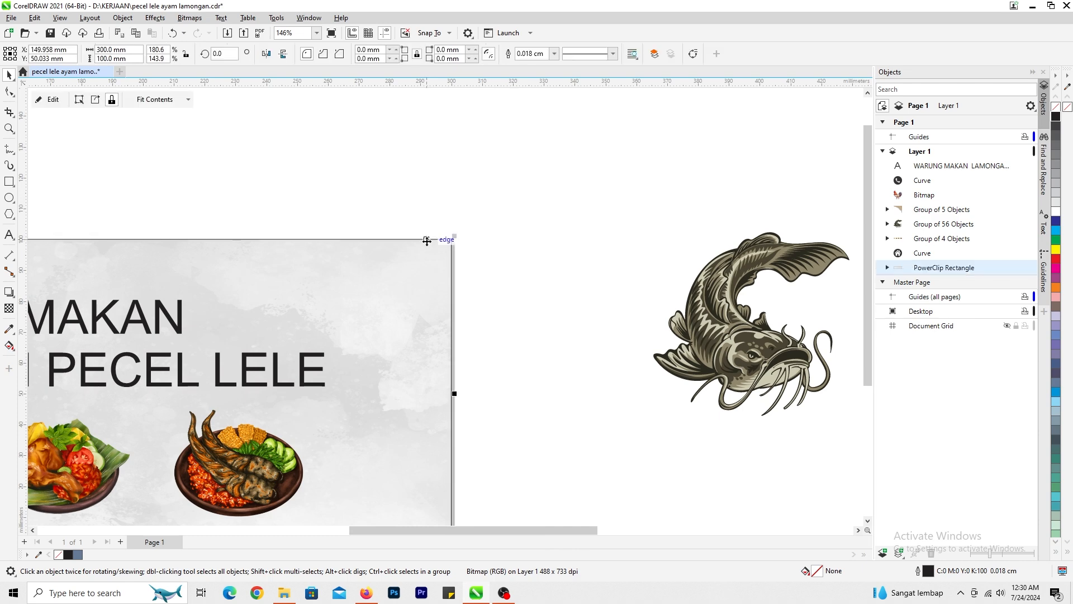
- Fit the brown wavy corner group into the banner's upper-right corner and PowerClip it inside the banner rectangle
{"action": "key", "text": "F4"}
{"action": "left_click_drag", "start_coordinate": [804, 246], "coordinate": [348, 278]}
{"action": "scroll", "coordinate": [348, 278], "scroll_direction": "up", "scroll_amount": 3}
{"action": "mouse_move", "coordinate": [511, 274]}
{"action": "left_mouse_down"}
{"action": "mouse_move", "coordinate": [566, 228]}
{"action": "mouse_move", "coordinate": [490, 292]}
{"action": "mouse_move", "coordinate": [530, 264]}
{"action": "left_mouse_up"}
{"action": "left_click_drag", "start_coordinate": [336, 430], "coordinate": [370, 398]}
{"action": "right_click", "coordinate": [481, 278]}
{"action": "left_click", "coordinate": [540, 386]}
{"action": "left_click", "coordinate": [311, 295]}
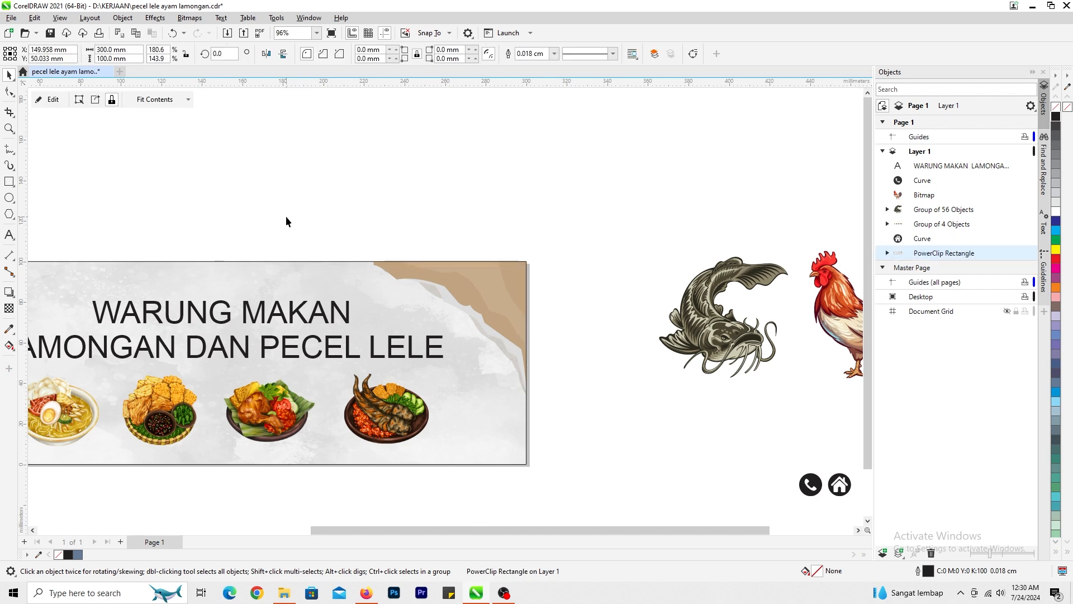
- Break the two-line title apart into separate text objects
{"action": "scroll", "coordinate": [273, 240], "scroll_direction": "down", "scroll_amount": 1}
{"action": "left_click", "coordinate": [317, 262]}
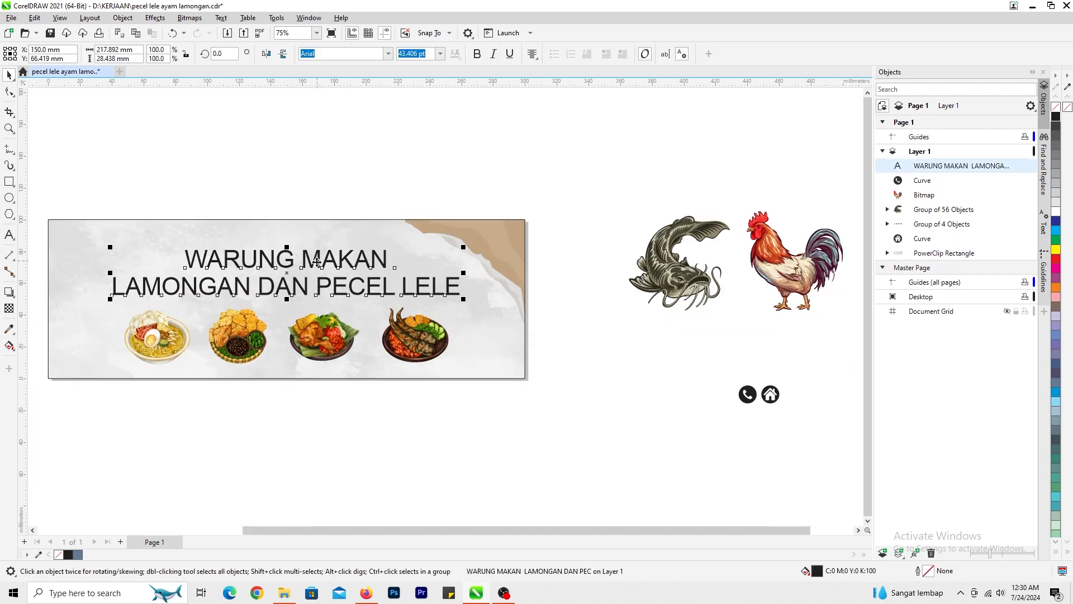
{"action": "key", "text": "ctrl+k"}
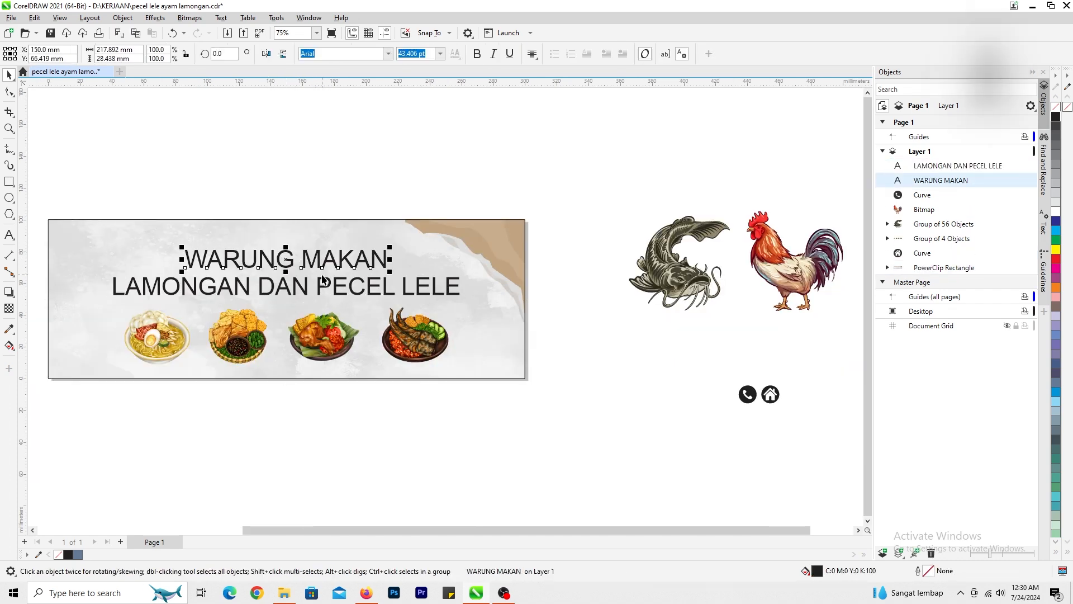
- Set "WARUNG MAKAN" in the Carter One font, shrink it and place it near the banner's top center
{"action": "scroll", "coordinate": [328, 258], "scroll_direction": "up", "scroll_amount": 1}
{"action": "left_click_drag", "start_coordinate": [524, 303], "coordinate": [482, 301]}
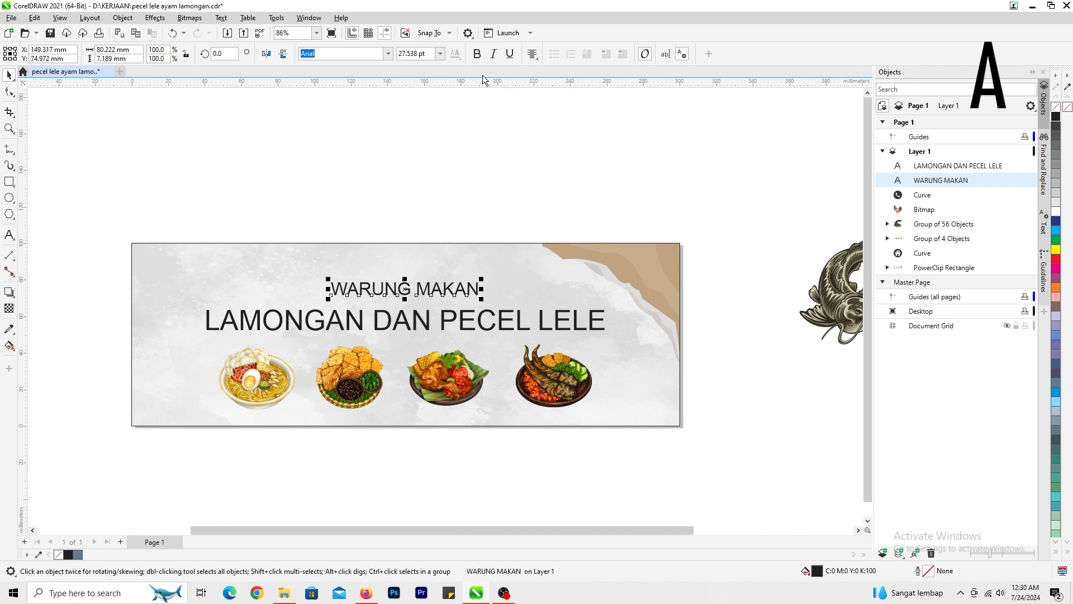
{"action": "left_click", "coordinate": [388, 54]}
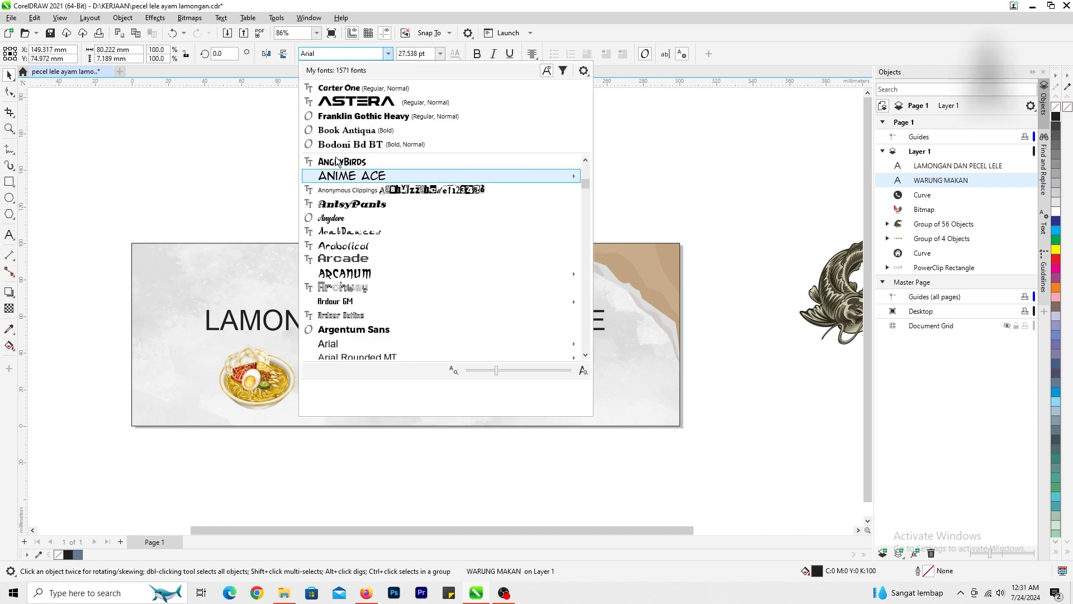
{"action": "left_click", "coordinate": [347, 90]}
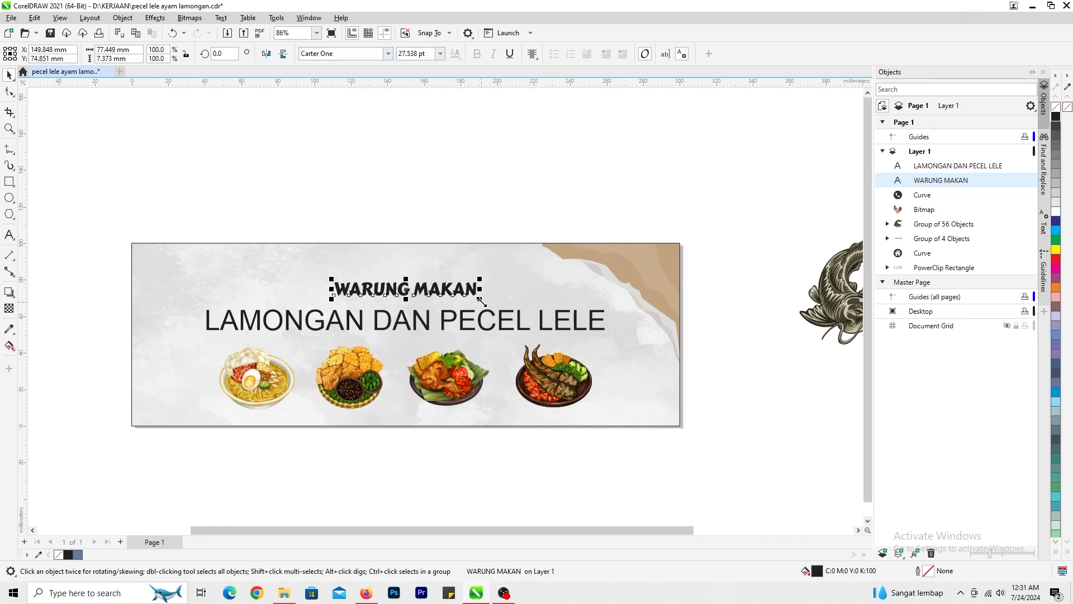
{"action": "left_click_drag", "start_coordinate": [482, 301], "coordinate": [446, 270]}
- Try the Astera, BatmanForeverAlternate and Belshaw fonts on the "LAMONGAN DAN PECEL LELE" line
{"action": "left_click", "coordinate": [431, 329]}
{"action": "left_click", "coordinate": [427, 330]}
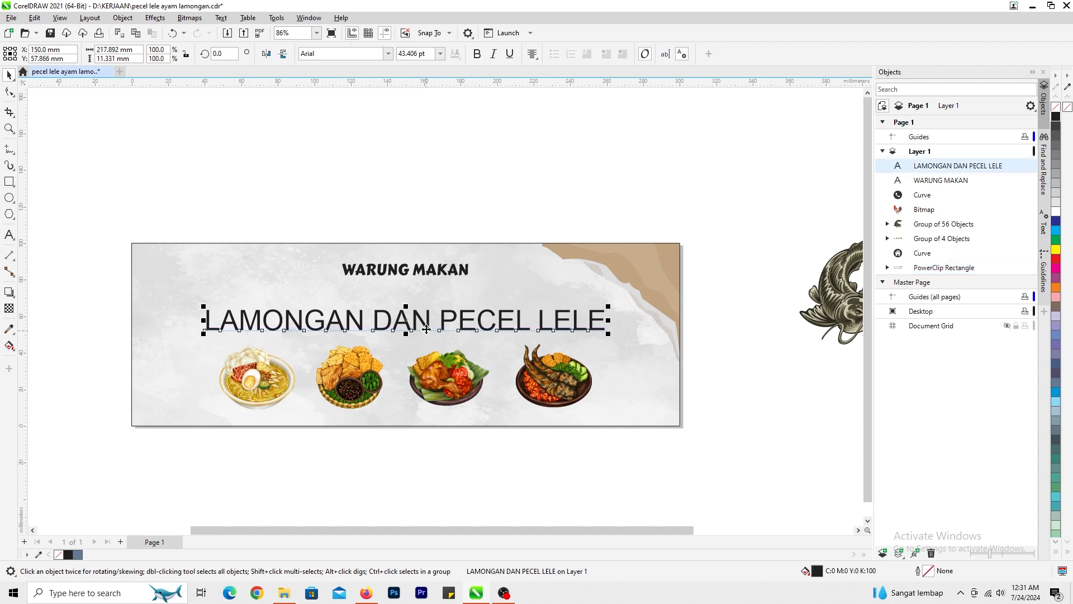
{"action": "left_click", "coordinate": [388, 53]}
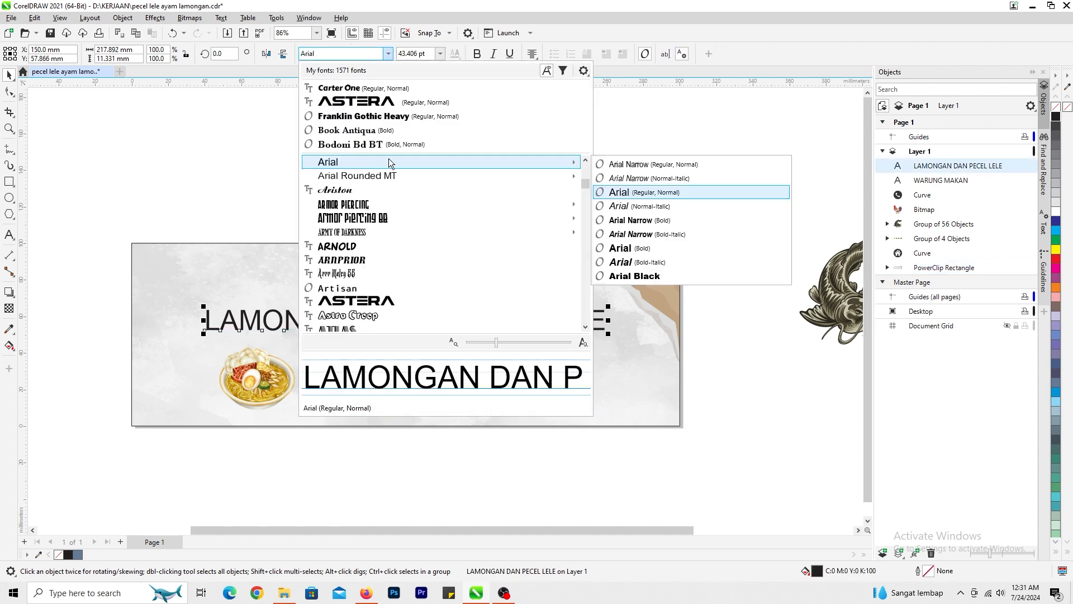
{"action": "left_click", "coordinate": [416, 103]}
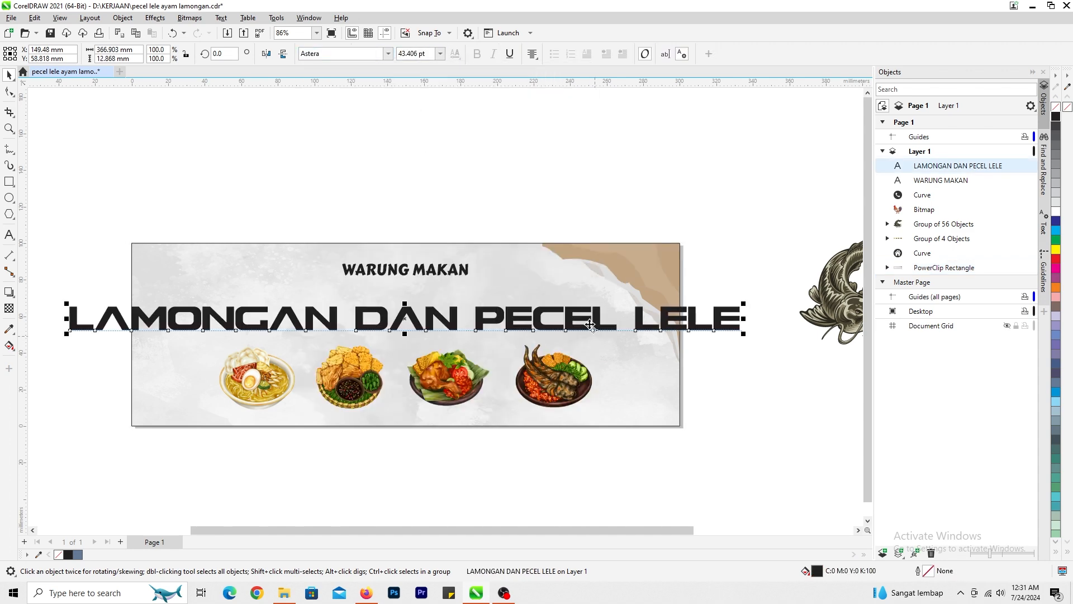
{"action": "left_click", "coordinate": [388, 54]}
{"action": "scroll", "coordinate": [394, 263], "scroll_direction": "down", "scroll_amount": 1}
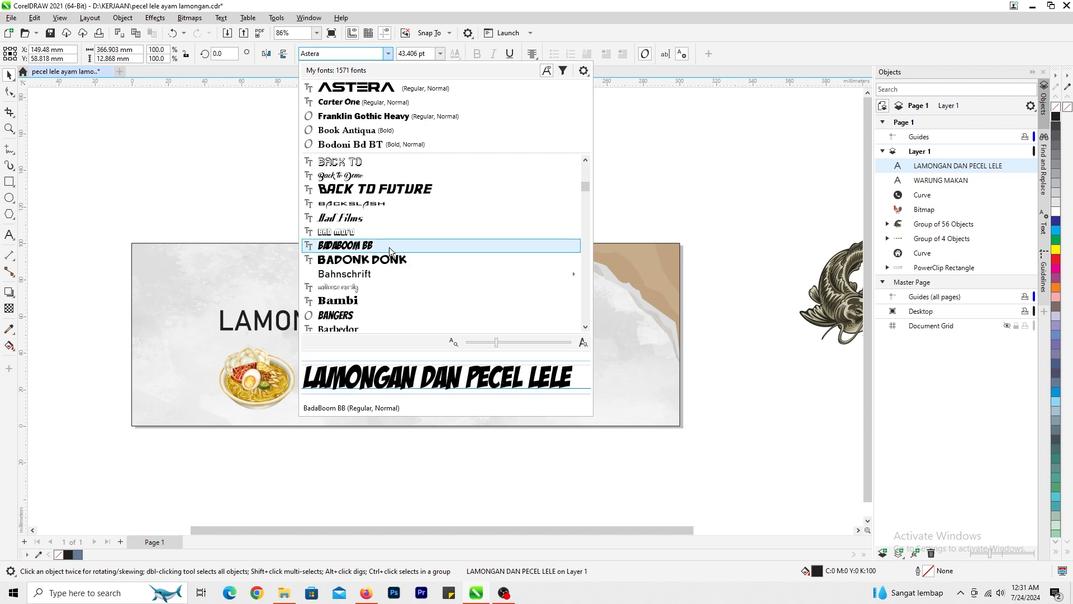
{"action": "scroll", "coordinate": [394, 257], "scroll_direction": "down", "scroll_amount": 3}
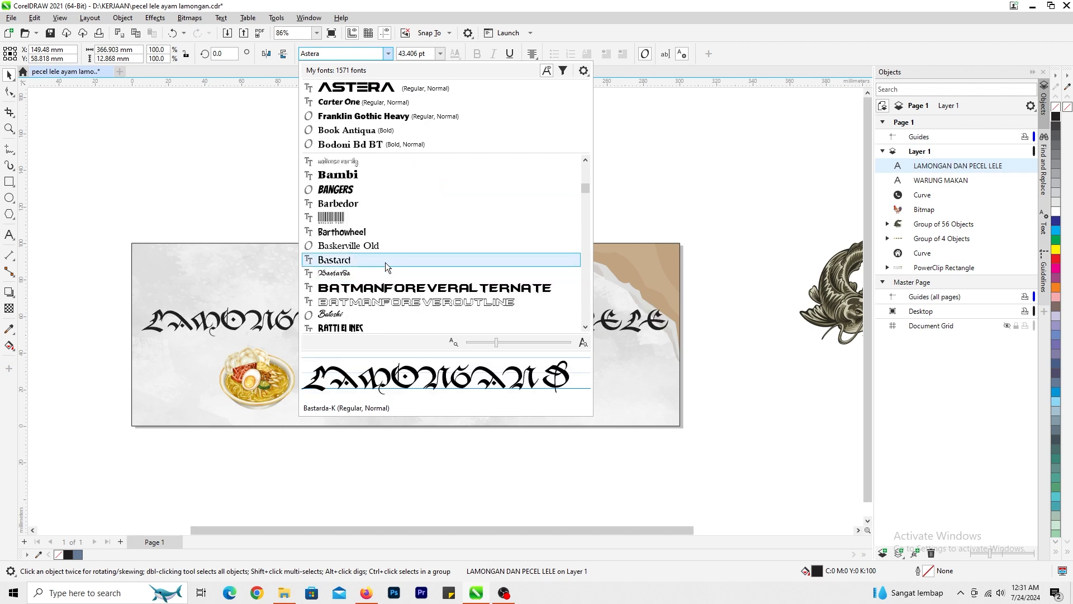
{"action": "left_click", "coordinate": [386, 287]}
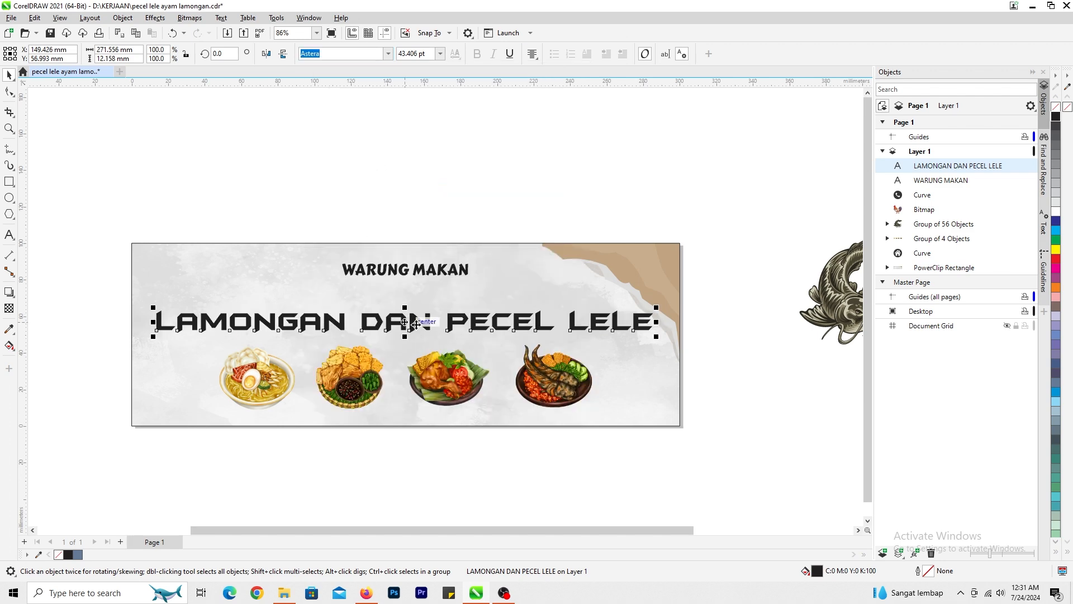
{"action": "left_click", "coordinate": [388, 54]}
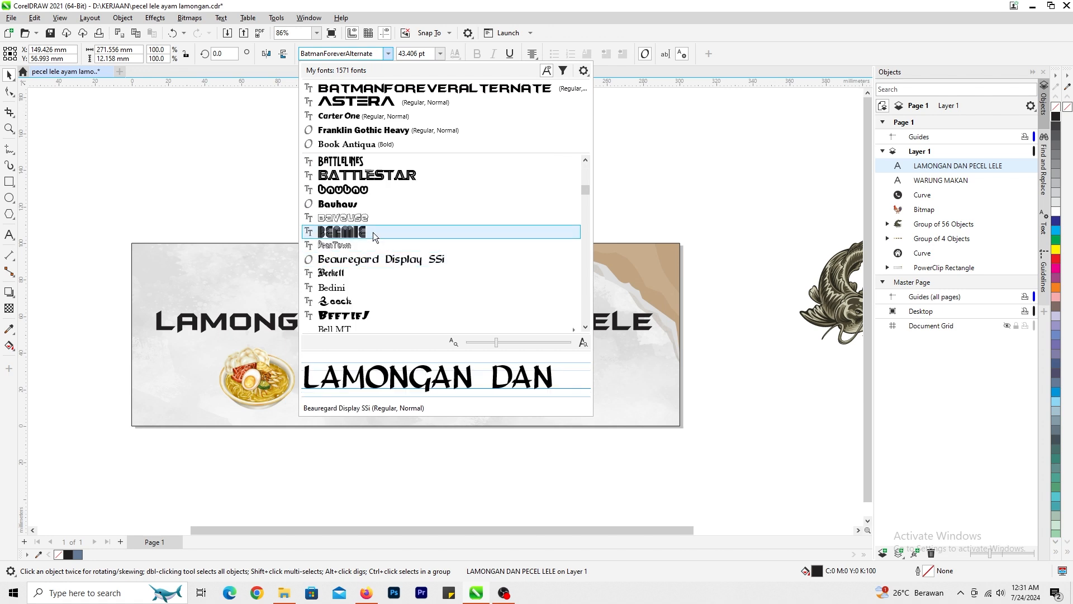
{"action": "scroll", "coordinate": [370, 215], "scroll_direction": "down", "scroll_amount": 3}
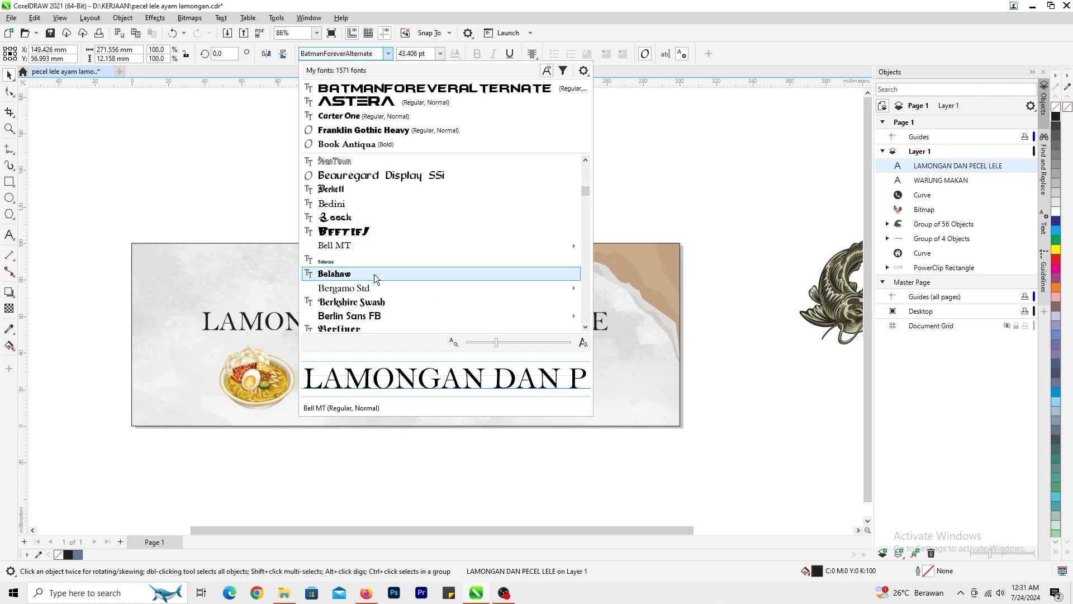
{"action": "left_click", "coordinate": [374, 274]}
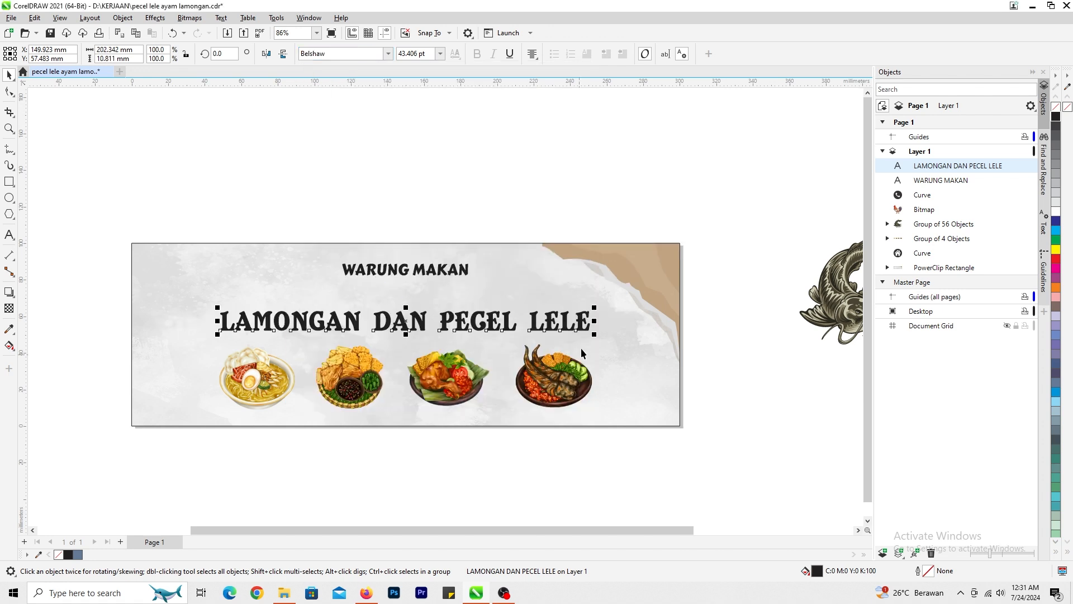
- Move the "LAMONGAN DAN PECEL LELE" line up slightly and enlarge it to about 255 mm wide
{"action": "left_click", "coordinate": [598, 342]}
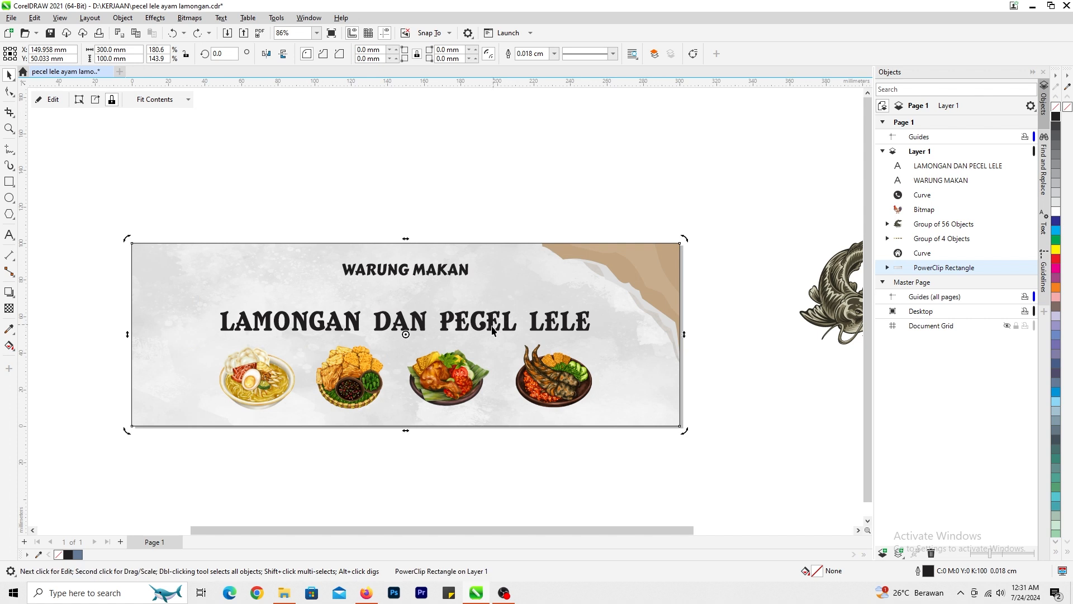
{"action": "left_click_drag", "start_coordinate": [488, 329], "coordinate": [488, 322]}
{"action": "left_click_drag", "start_coordinate": [597, 329], "coordinate": [640, 354]}
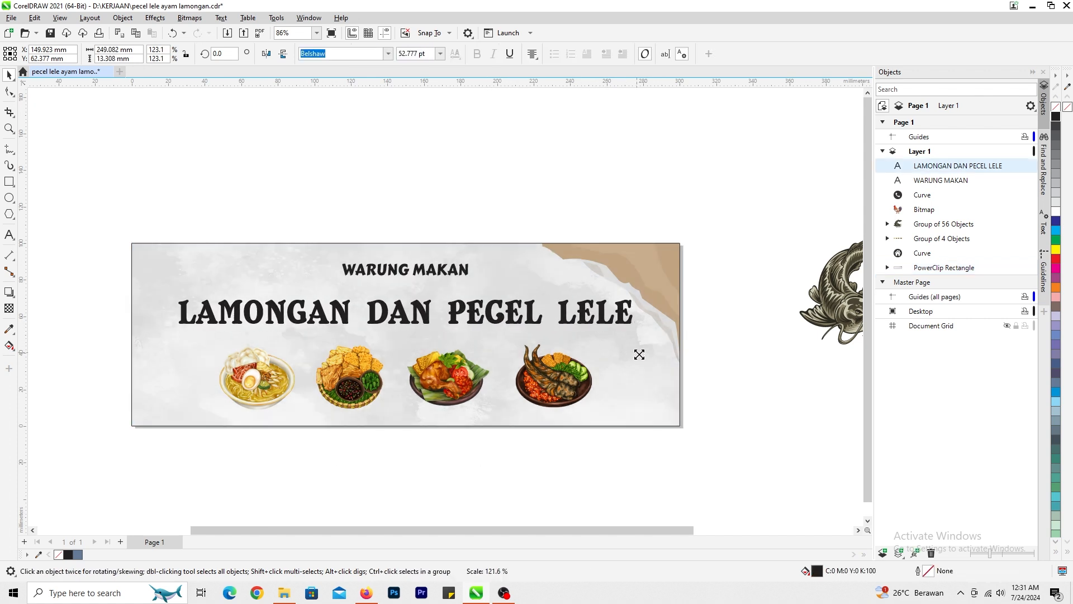
- Replace the word "DAN" with "&" in the second title line, making it "LAMONGAN & PECEL LELE"
{"action": "left_click", "coordinate": [11, 235]}
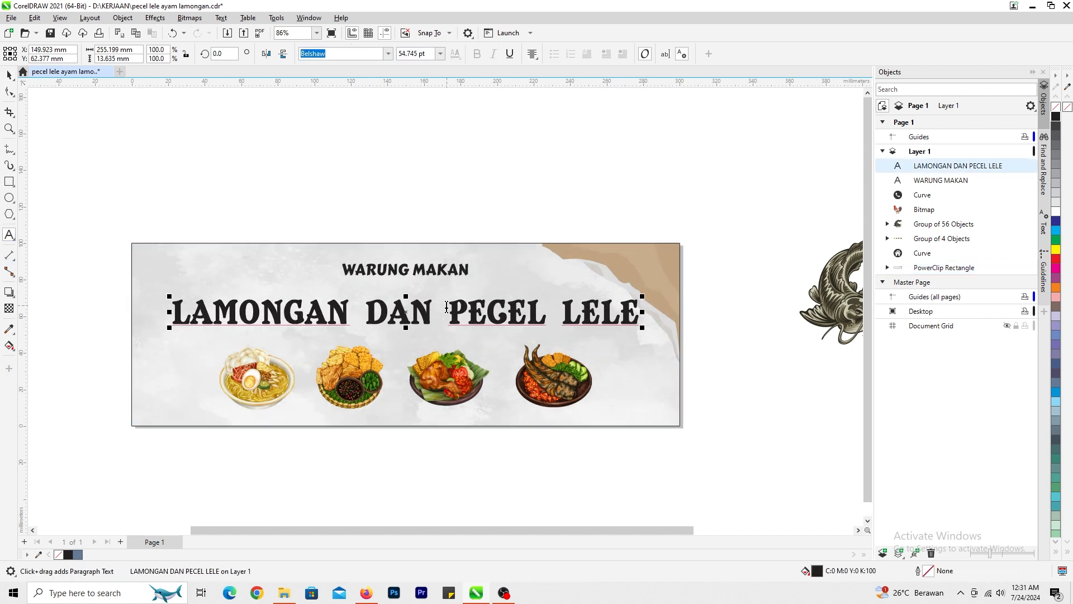
{"action": "type", "text": "&"}
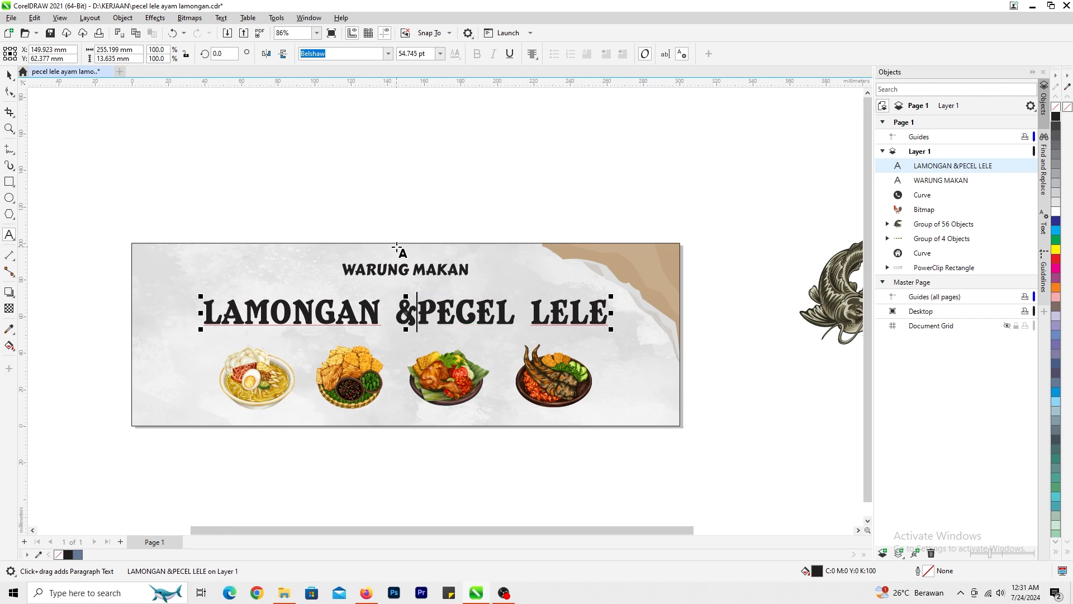
{"action": "left_click", "coordinate": [10, 76]}
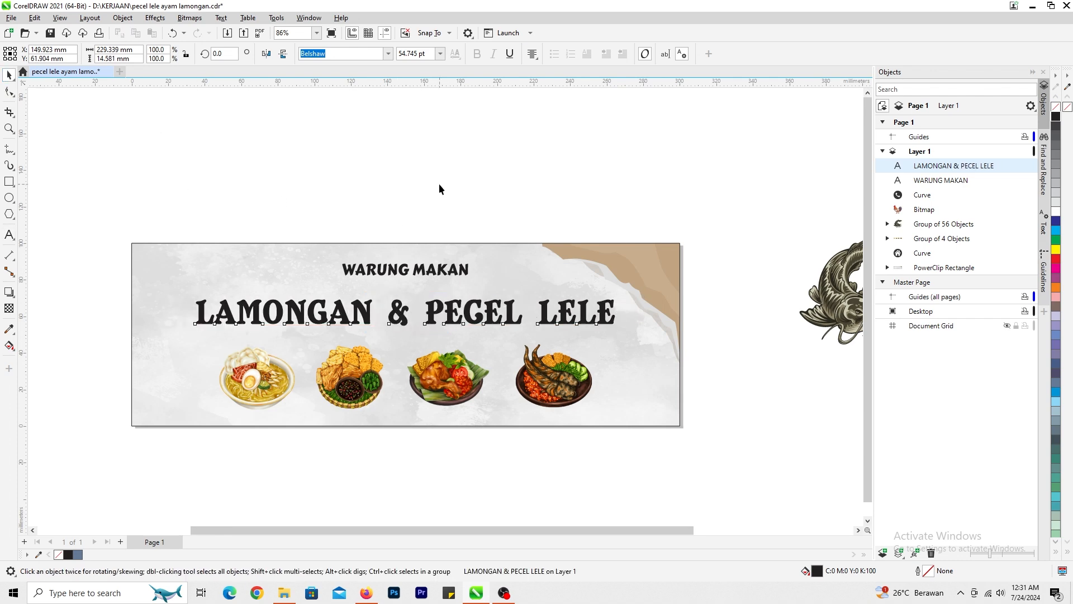
{"action": "left_click", "coordinate": [439, 187]}
- Set "LAMONGAN & PECEL LELE" in the BERNIER Shade font and enlarge it to about 248 mm wide
{"action": "scroll", "coordinate": [366, 277], "scroll_direction": "down", "scroll_amount": 2}
{"action": "scroll", "coordinate": [334, 322], "scroll_direction": "up", "scroll_amount": 2}
{"action": "left_click", "coordinate": [463, 286]}
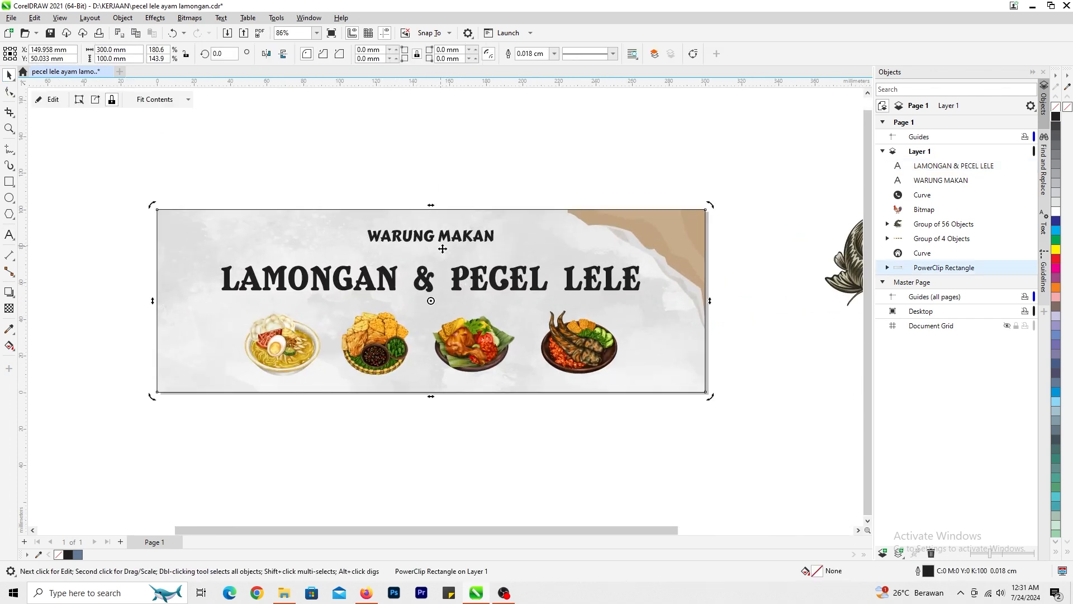
{"action": "left_click", "coordinate": [459, 278]}
{"action": "left_click", "coordinate": [387, 53]}
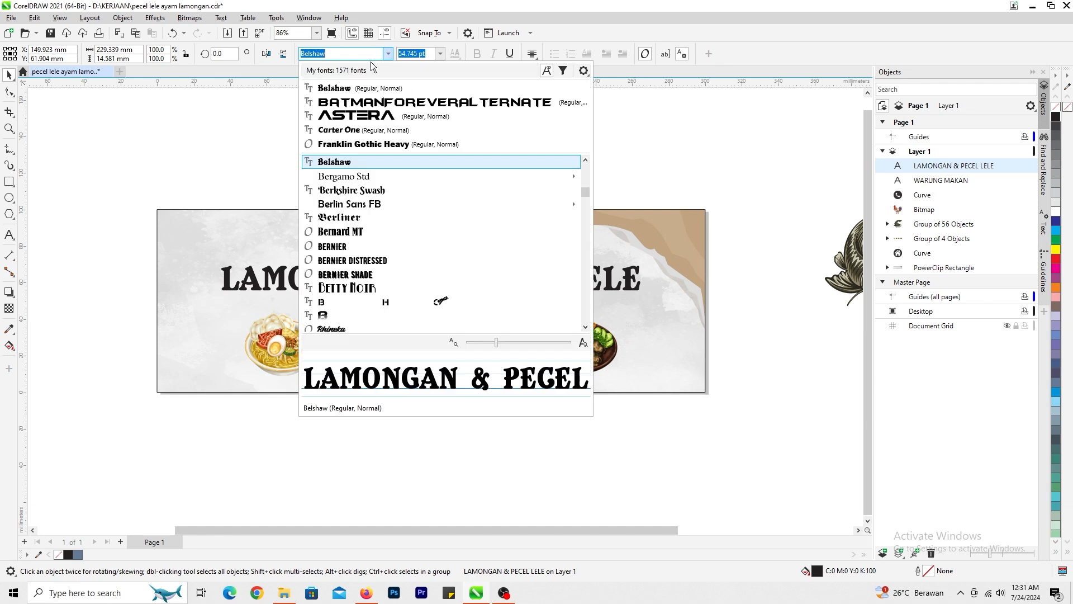
{"action": "scroll", "coordinate": [371, 191], "scroll_direction": "down", "scroll_amount": 3}
{"action": "left_click", "coordinate": [371, 192]}
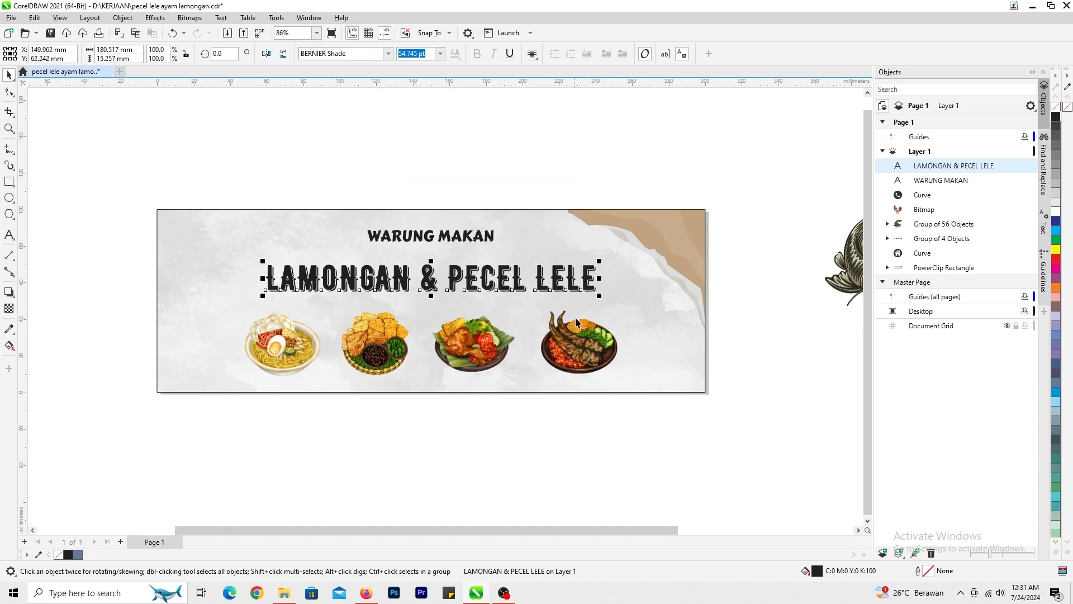
{"action": "left_click_drag", "start_coordinate": [602, 299], "coordinate": [666, 343]}
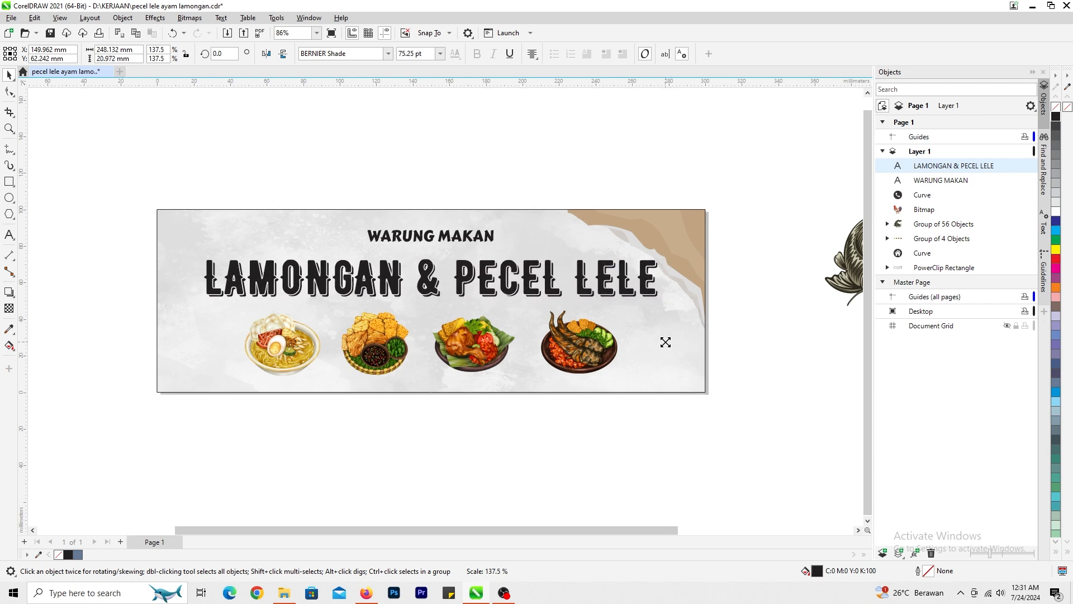
{"action": "left_click", "coordinate": [506, 422]}
- Enlarge "WARUNG MAKAN" from its center to about 100 mm wide
{"action": "scroll", "coordinate": [490, 415], "scroll_direction": "down", "scroll_amount": 2}
{"action": "scroll", "coordinate": [456, 266], "scroll_direction": "up", "scroll_amount": 3}
{"action": "left_click", "coordinate": [445, 306]}
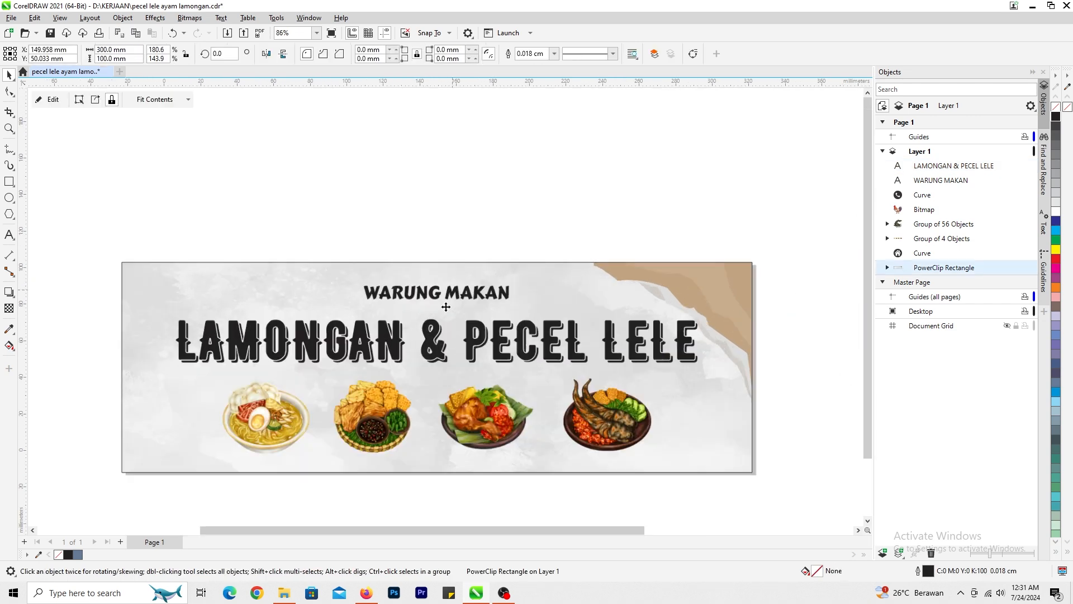
{"action": "scroll", "coordinate": [442, 293], "scroll_direction": "up", "scroll_amount": 1}
{"action": "left_click", "coordinate": [451, 292]}
{"action": "left_click_drag", "start_coordinate": [523, 304], "coordinate": [556, 317]}
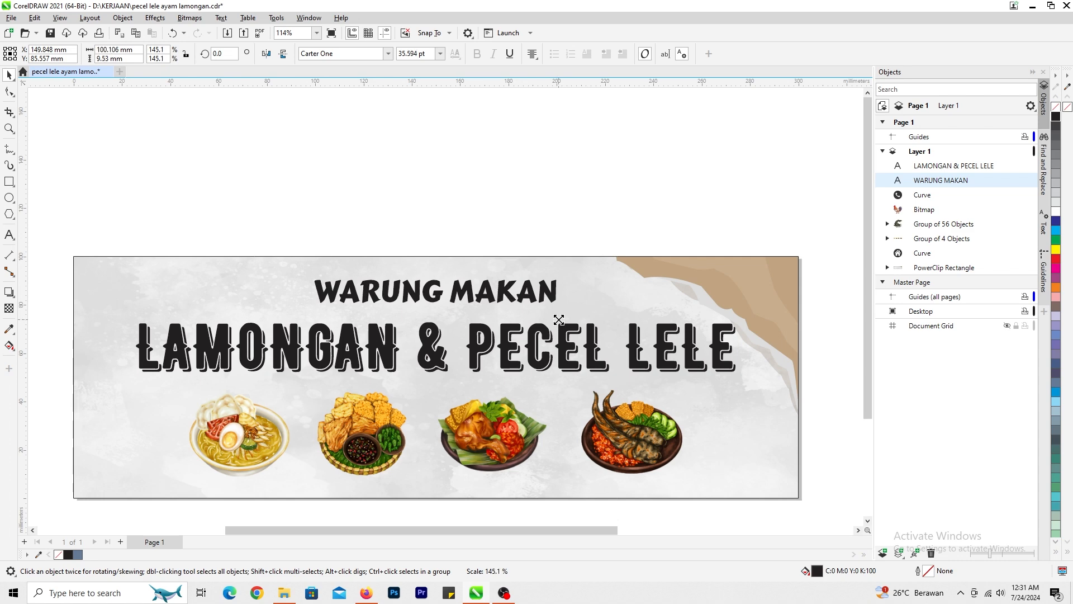
- Move the "LAMONGAN & PECEL LELE" line and the row of food pictures slightly up on the banner
{"action": "scroll", "coordinate": [570, 386], "scroll_direction": "up", "scroll_amount": 2}
{"action": "left_click", "coordinate": [482, 333]}
{"action": "scroll", "coordinate": [461, 316], "scroll_direction": "down", "scroll_amount": 4}
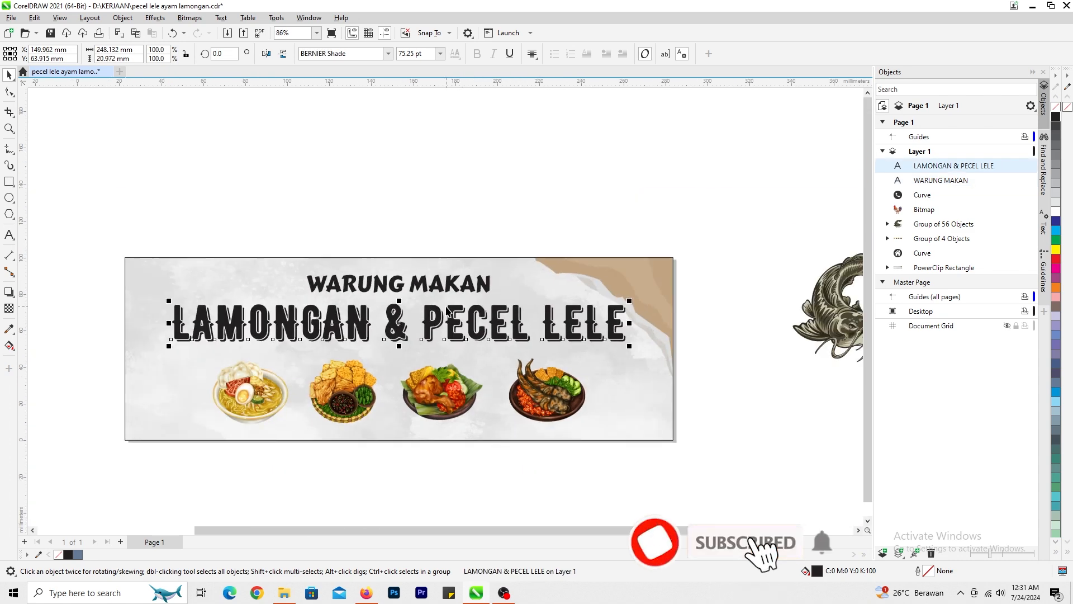
{"action": "scroll", "coordinate": [452, 320], "scroll_direction": "up", "scroll_amount": 2}
{"action": "left_click", "coordinate": [439, 307]}
{"action": "scroll", "coordinate": [440, 307], "scroll_direction": "up", "scroll_amount": 2}
{"action": "left_click_drag", "start_coordinate": [440, 307], "coordinate": [444, 295]}
{"action": "left_click", "coordinate": [445, 352]}
- Place the rooster at the banner's left end, mirrored horizontally and about 54 mm wide
{"action": "scroll", "coordinate": [449, 286], "scroll_direction": "down", "scroll_amount": 2}
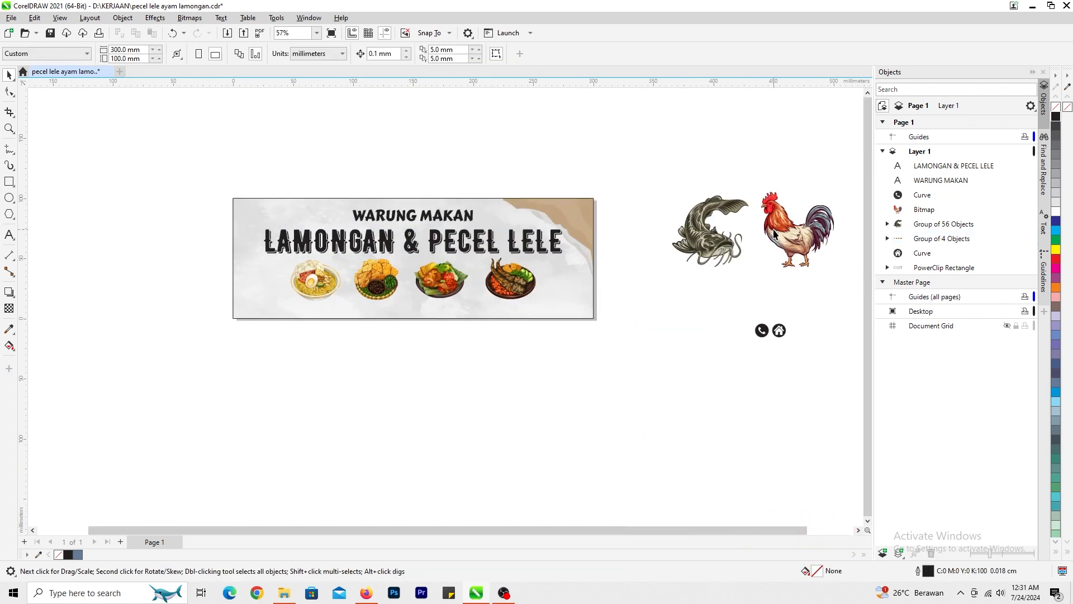
{"action": "left_click_drag", "start_coordinate": [774, 234], "coordinate": [450, 282]}
{"action": "scroll", "coordinate": [246, 244], "scroll_direction": "up", "scroll_amount": 3}
{"action": "left_click", "coordinate": [267, 54]}
{"action": "mouse_move", "coordinate": [553, 205]}
{"action": "left_mouse_down"}
{"action": "mouse_move", "coordinate": [572, 187]}
{"action": "mouse_move", "coordinate": [553, 220]}
{"action": "left_mouse_up"}
{"action": "scroll", "coordinate": [559, 307], "scroll_direction": "down", "scroll_amount": 2}
{"action": "scroll", "coordinate": [571, 310], "scroll_direction": "up", "scroll_amount": 1}
- Place the catfish at the banner's right end, over the brown waves, and mirror it horizontally
{"action": "left_click_drag", "start_coordinate": [683, 287], "coordinate": [467, 259]}
{"action": "scroll", "coordinate": [481, 282], "scroll_direction": "up", "scroll_amount": 2}
{"action": "left_click_drag", "start_coordinate": [422, 287], "coordinate": [520, 329]}
{"action": "left_click", "coordinate": [267, 54]}
{"action": "scroll", "coordinate": [519, 325], "scroll_direction": "down", "scroll_amount": 1}
{"action": "scroll", "coordinate": [439, 307], "scroll_direction": "down", "scroll_amount": 2}
{"action": "scroll", "coordinate": [436, 306], "scroll_direction": "up", "scroll_amount": 5}
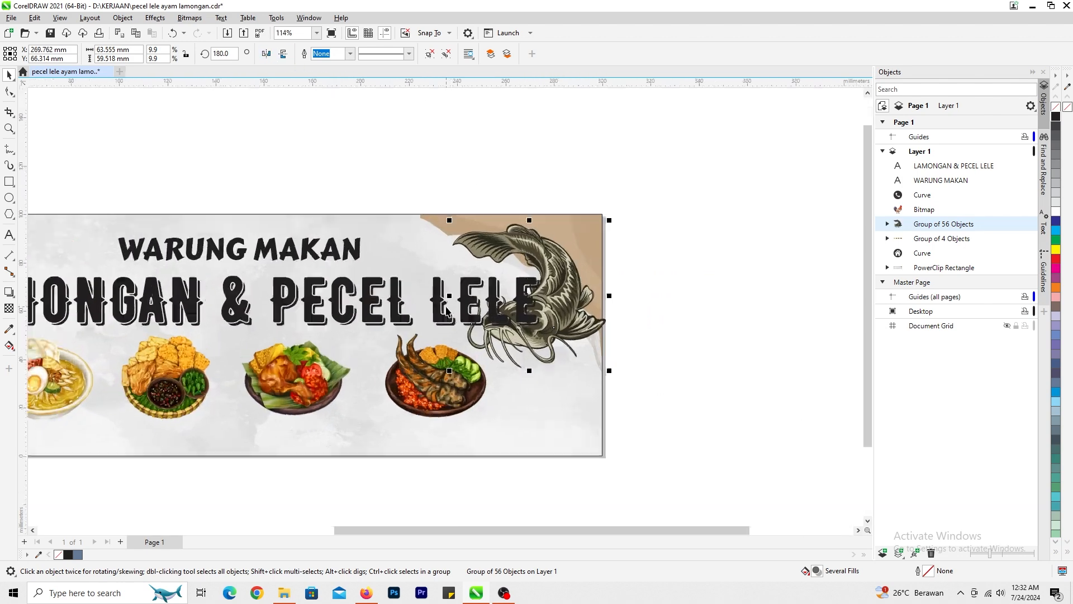
- Shrink "LAMONGAN & PECEL LELE" about its center so it fits between the rooster and the catfish
{"action": "left_click", "coordinate": [497, 323]}
{"action": "scroll", "coordinate": [416, 322], "scroll_direction": "down", "scroll_amount": 1}
{"action": "left_click_drag", "start_coordinate": [560, 314], "coordinate": [497, 316]}
{"action": "left_click", "coordinate": [516, 323]}
- Shift the rooster so it overhangs the banner's left edge and enlarge it to about 66 mm wide
{"action": "scroll", "coordinate": [520, 327], "scroll_direction": "down", "scroll_amount": 3}
{"action": "scroll", "coordinate": [285, 310], "scroll_direction": "up", "scroll_amount": 3}
{"action": "scroll", "coordinate": [445, 311], "scroll_direction": "up", "scroll_amount": 2}
{"action": "left_click", "coordinate": [452, 297]}
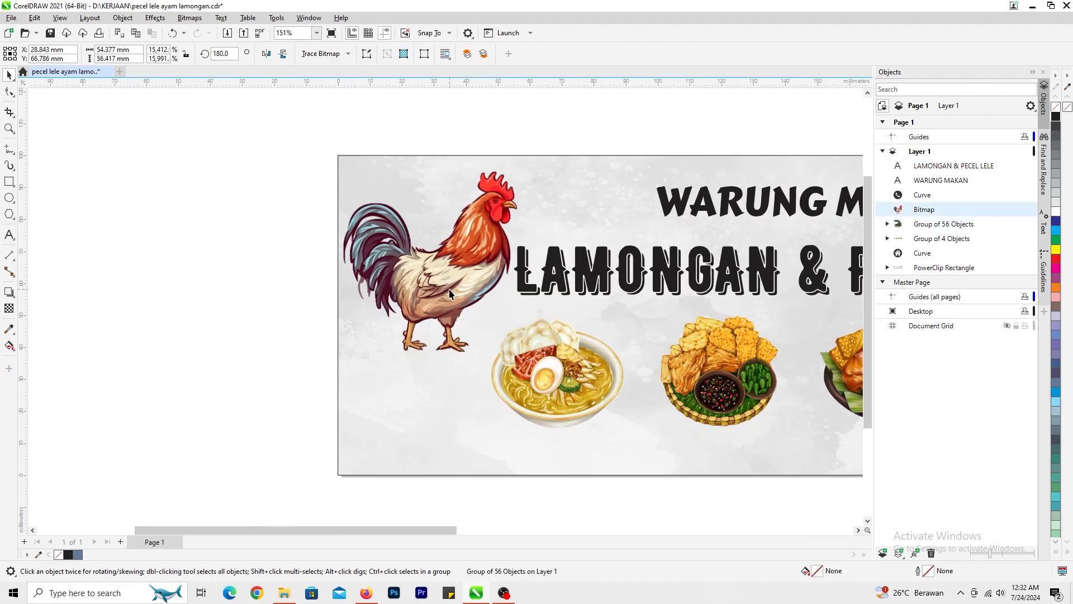
{"action": "scroll", "coordinate": [457, 281], "scroll_direction": "up", "scroll_amount": 1}
{"action": "left_click_drag", "start_coordinate": [461, 255], "coordinate": [399, 256]}
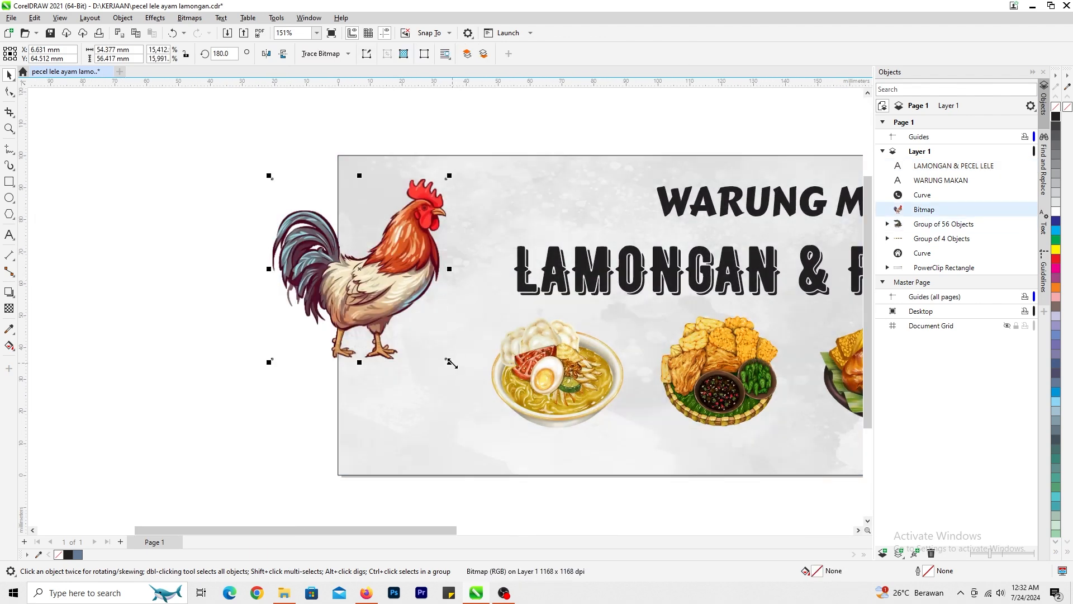
{"action": "left_click_drag", "start_coordinate": [451, 363], "coordinate": [490, 403]}
{"action": "left_click_drag", "start_coordinate": [440, 269], "coordinate": [434, 243]}
- PowerClip the rooster inside the banner rectangle
{"action": "right_click", "coordinate": [431, 232]}
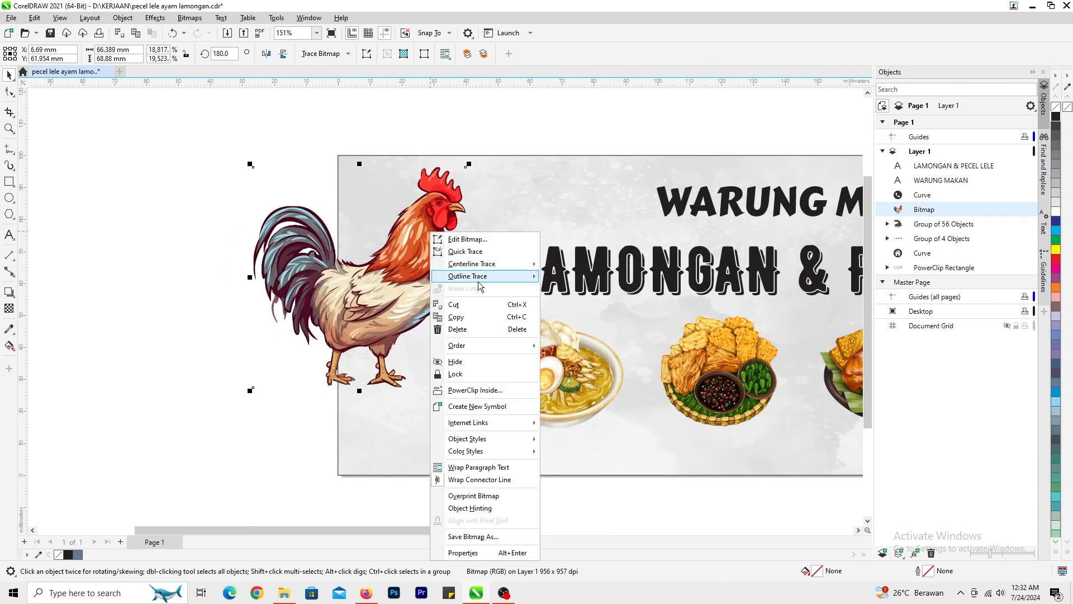
{"action": "left_click", "coordinate": [482, 392]}
{"action": "left_click", "coordinate": [558, 210]}
- Shift the catfish so it overhangs the banner's right edge and enlarge it to about 71 mm wide
{"action": "scroll", "coordinate": [558, 211], "scroll_direction": "down", "scroll_amount": 4}
{"action": "scroll", "coordinate": [616, 318], "scroll_direction": "up", "scroll_amount": 1}
{"action": "left_click", "coordinate": [376, 283]}
{"action": "scroll", "coordinate": [376, 284], "scroll_direction": "up", "scroll_amount": 1}
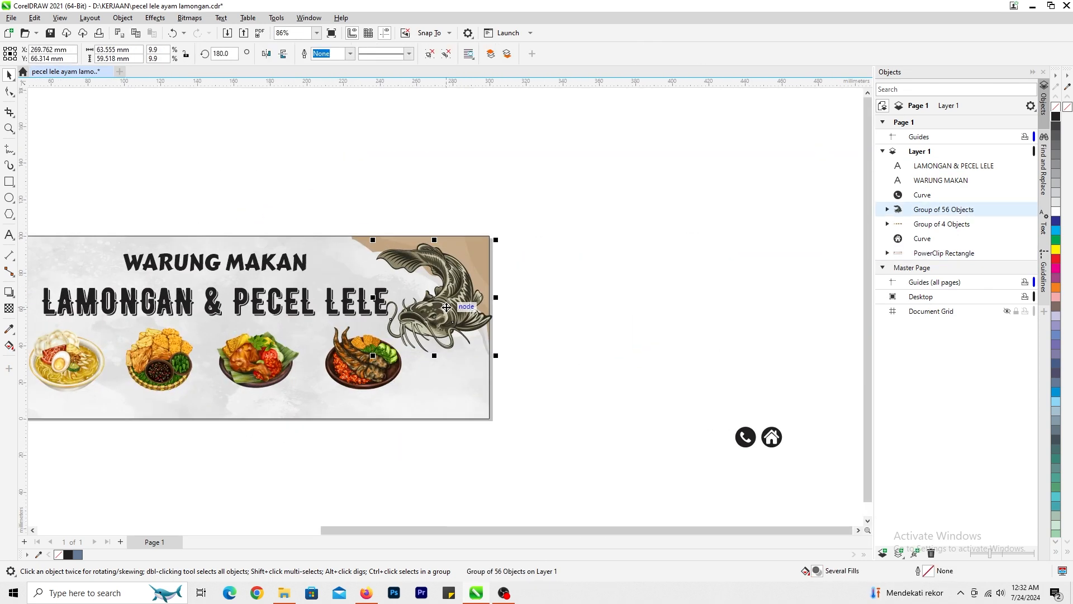
{"action": "left_click_drag", "start_coordinate": [446, 307], "coordinate": [469, 307]}
{"action": "scroll", "coordinate": [469, 307], "scroll_direction": "up", "scroll_amount": 1}
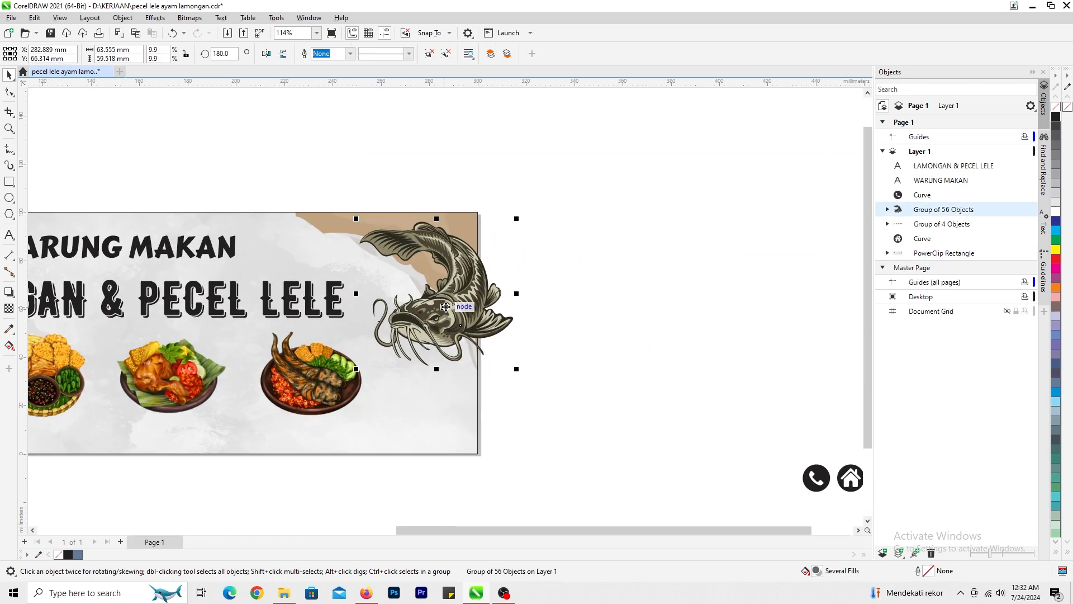
{"action": "left_click_drag", "start_coordinate": [516, 374], "coordinate": [525, 380]}
- PowerClip the catfish inside the banner rectangle
{"action": "right_click", "coordinate": [512, 373]}
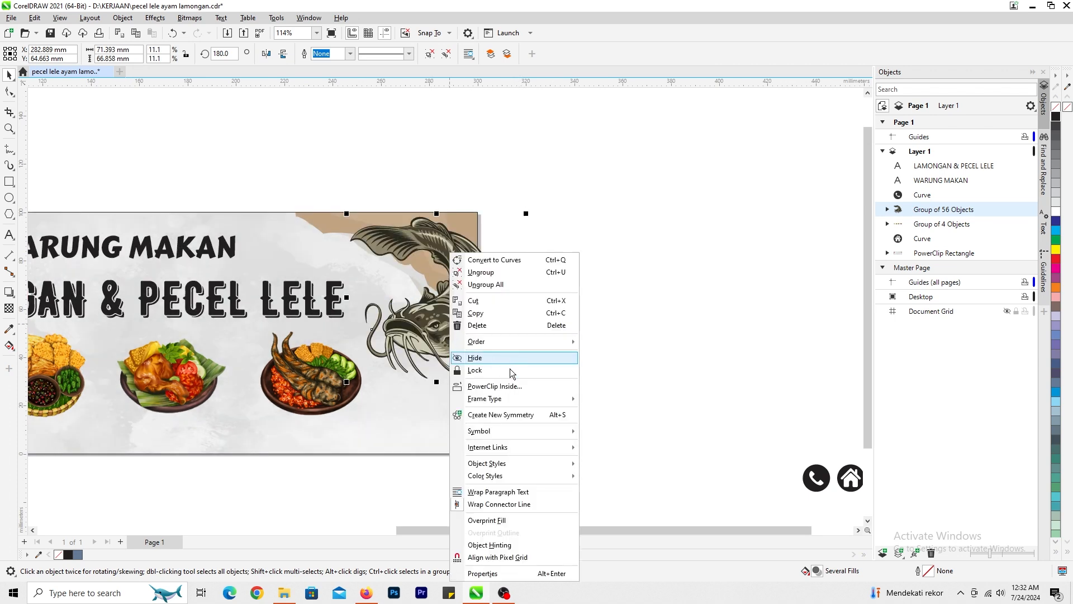
{"action": "left_click", "coordinate": [469, 415]}
{"action": "right_click", "coordinate": [472, 351]}
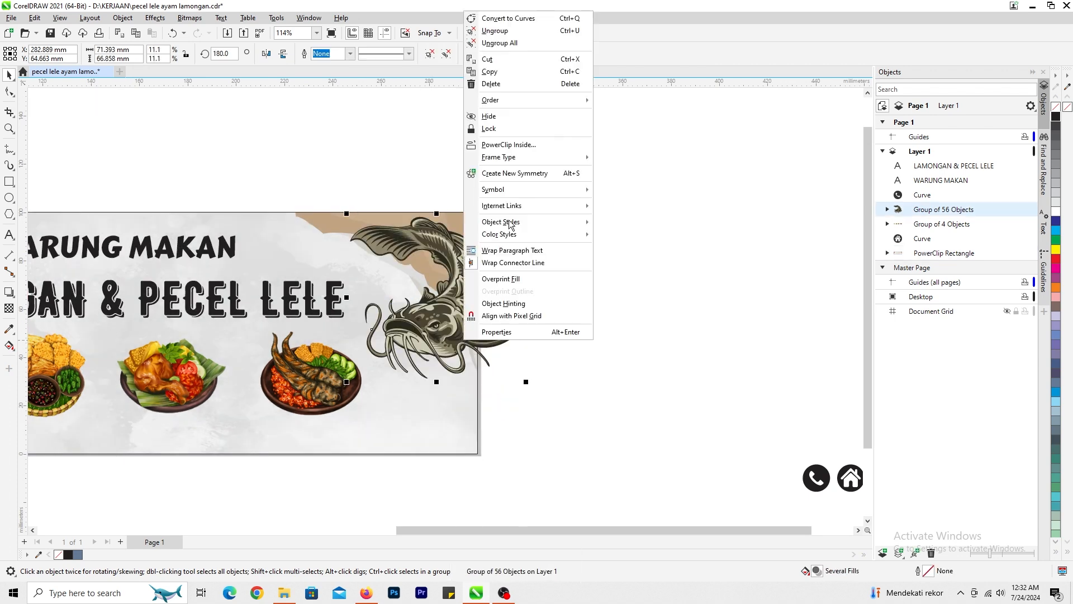
{"action": "left_click", "coordinate": [510, 145]}
{"action": "left_click", "coordinate": [445, 371]}
{"action": "left_click", "coordinate": [571, 373]}
{"action": "key", "text": "F4"}
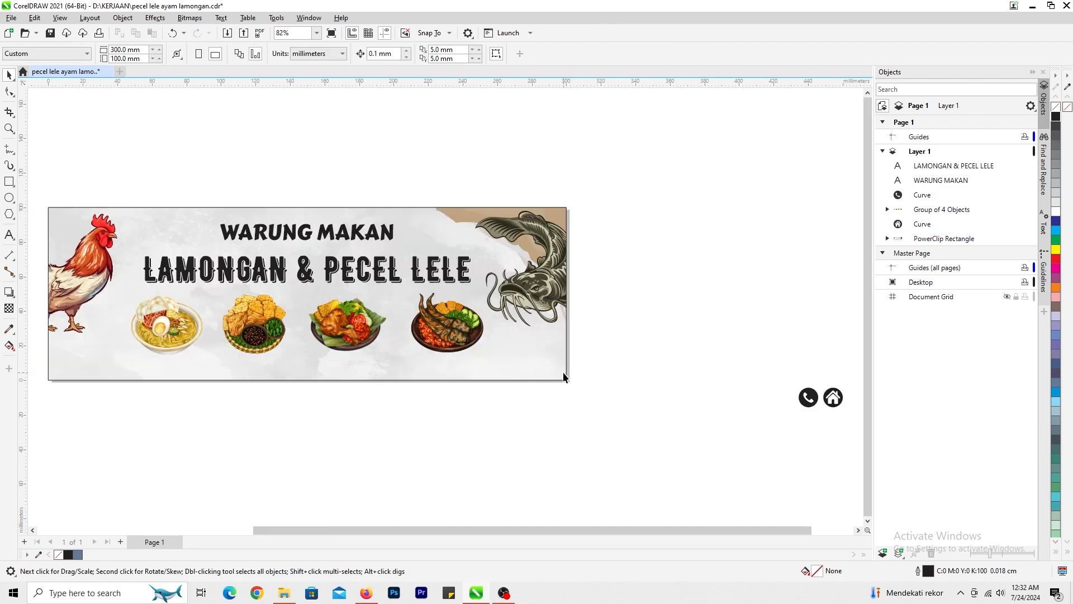
- Ungroup the row of four food pictures into separate bitmaps
{"action": "scroll", "coordinate": [454, 358], "scroll_direction": "down", "scroll_amount": 3}
{"action": "scroll", "coordinate": [442, 306], "scroll_direction": "up", "scroll_amount": 3}
{"action": "left_click", "coordinate": [203, 262]}
{"action": "scroll", "coordinate": [339, 307], "scroll_direction": "down", "scroll_amount": 2}
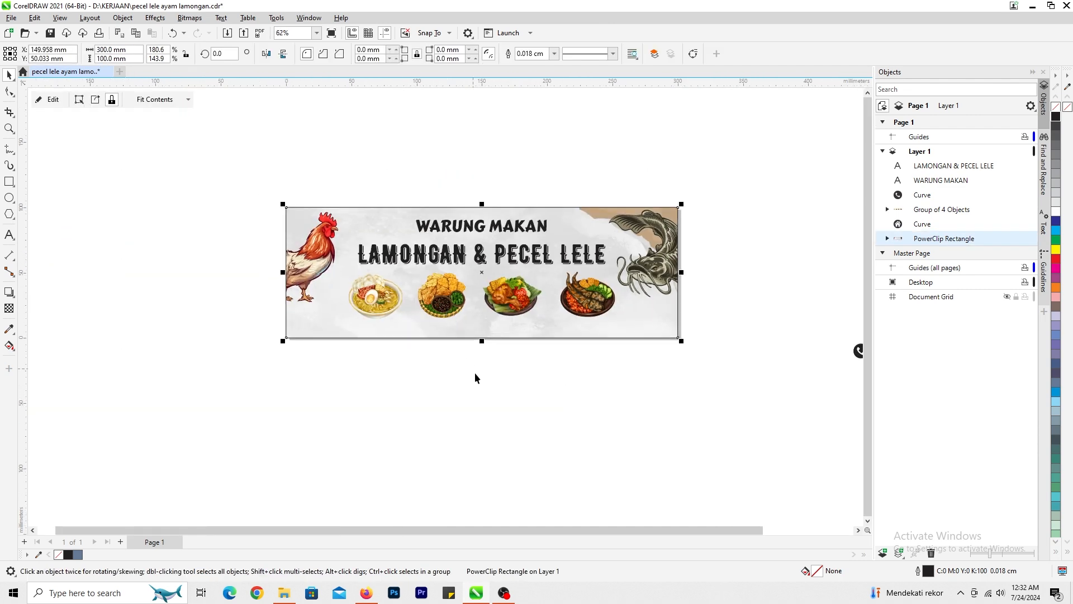
{"action": "left_click", "coordinate": [475, 372]}
{"action": "scroll", "coordinate": [447, 312], "scroll_direction": "up", "scroll_amount": 1}
{"action": "left_click", "coordinate": [351, 287]}
{"action": "scroll", "coordinate": [350, 287], "scroll_direction": "up", "scroll_amount": 1}
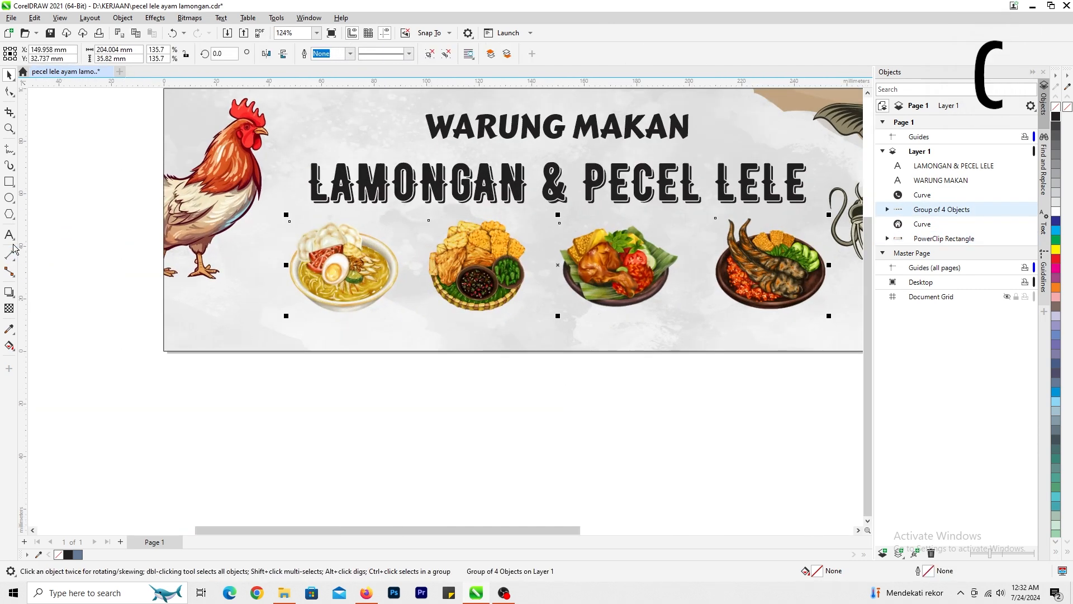
{"action": "key", "text": "ctrl+u"}
{"action": "left_click", "coordinate": [435, 435]}
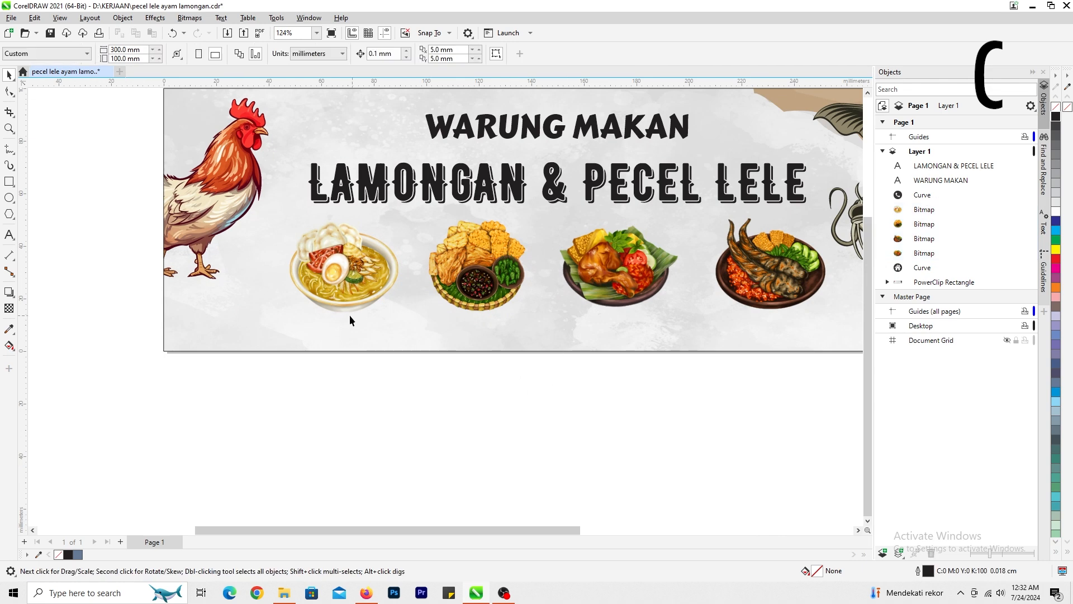
{"action": "scroll", "coordinate": [445, 306], "scroll_direction": "down", "scroll_amount": 1}
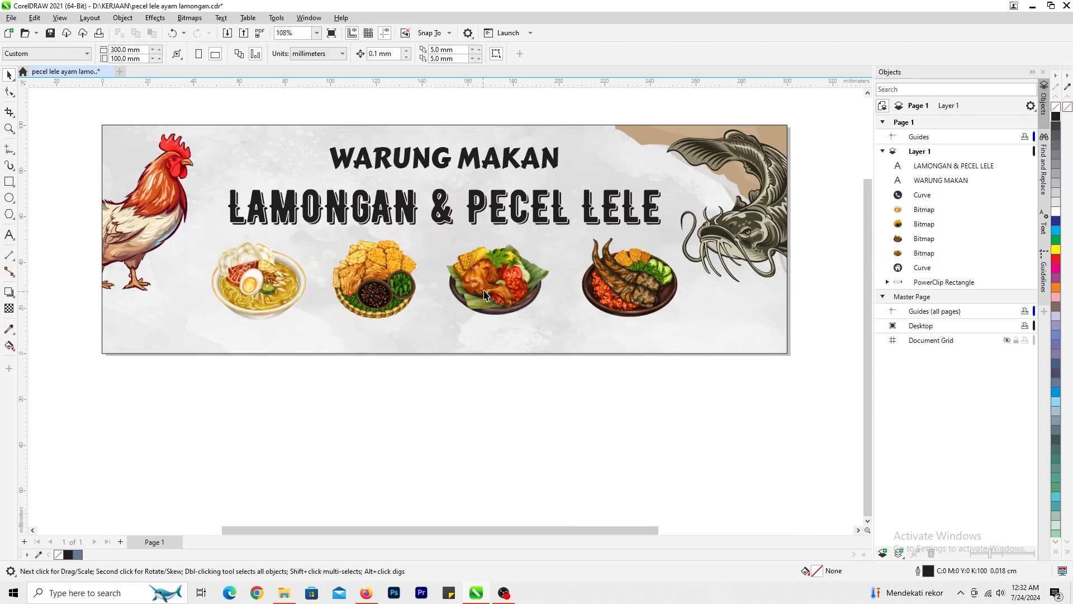
- Rearrange the row of food pictures in the order fried chicken, catfish, tofu and tempeh, noodle soup, and even out their spacing
{"action": "left_click_drag", "start_coordinate": [489, 288], "coordinate": [174, 285]}
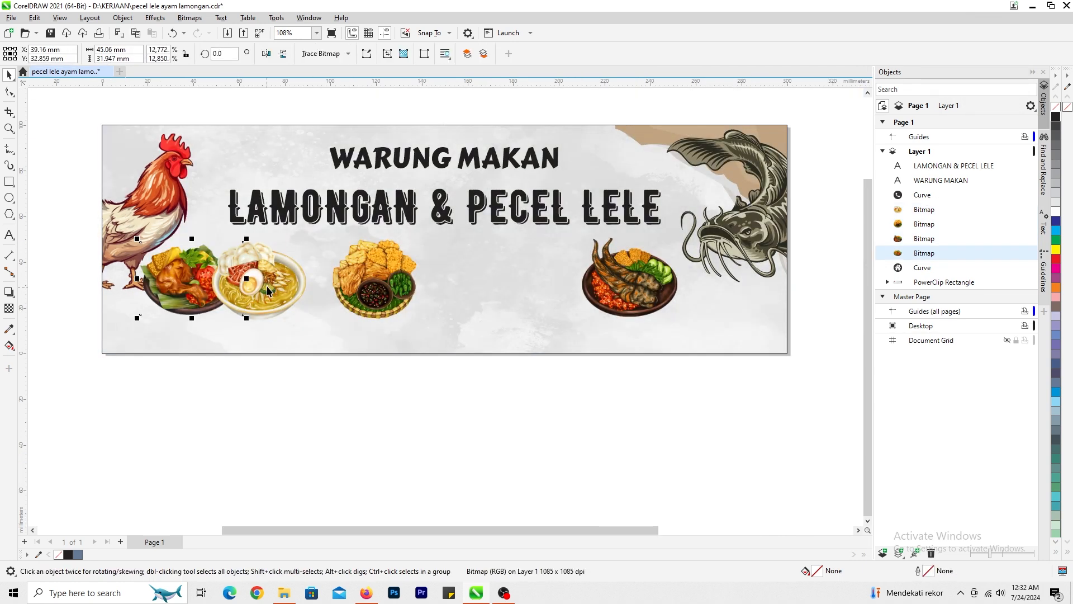
{"action": "left_click_drag", "start_coordinate": [266, 283], "coordinate": [466, 283]}
{"action": "left_click_drag", "start_coordinate": [627, 286], "coordinate": [279, 286]}
{"action": "left_click_drag", "start_coordinate": [453, 282], "coordinate": [570, 282]}
{"action": "left_click_drag", "start_coordinate": [412, 284], "coordinate": [495, 289]}
{"action": "left_click_drag", "start_coordinate": [371, 289], "coordinate": [370, 290]}
{"action": "left_click_drag", "start_coordinate": [216, 284], "coordinate": [263, 284]}
{"action": "left_click", "coordinate": [332, 361]}
{"action": "scroll", "coordinate": [459, 279], "scroll_direction": "up", "scroll_amount": 1}
{"action": "left_click_drag", "start_coordinate": [446, 308], "coordinate": [459, 308]}
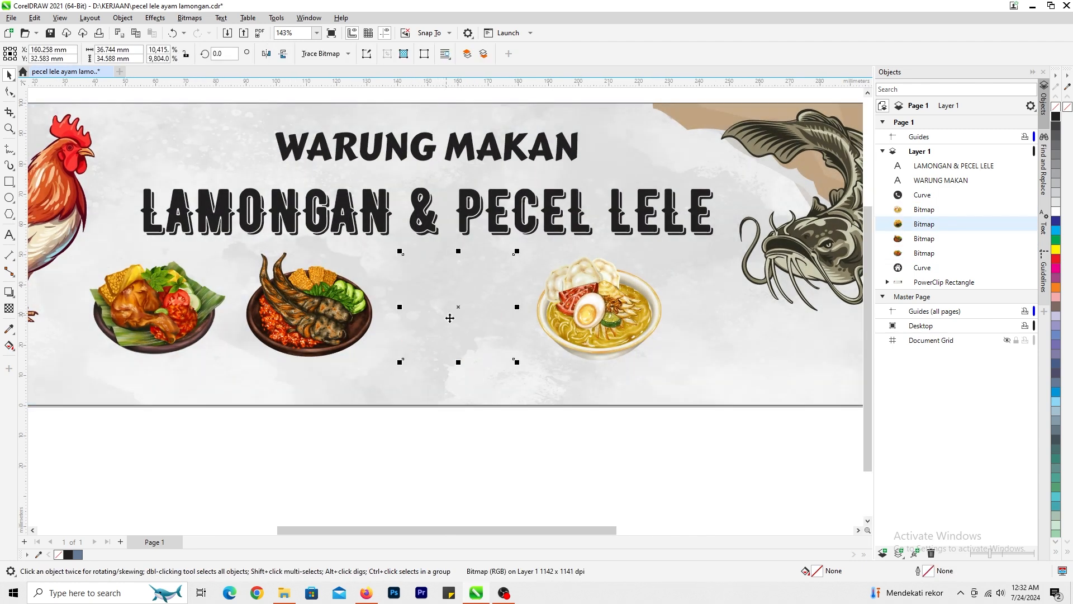
- Group the four food pictures, centre them horizontally on the banner rectangle and raise them slightly towards the title
{"action": "scroll", "coordinate": [459, 311], "scroll_direction": "down", "scroll_amount": 3}
{"action": "left_click_drag", "start_coordinate": [555, 384], "coordinate": [121, 232]}
{"action": "key", "text": "ctrl+g"}
{"action": "left_click", "coordinate": [572, 329], "text": "shift"}
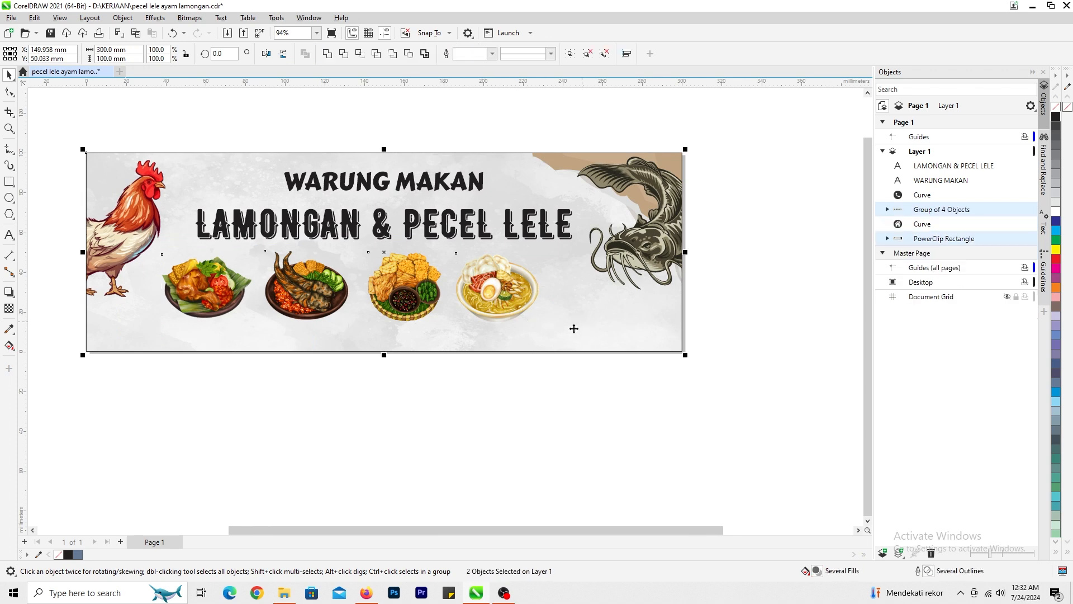
{"action": "key", "text": "c"}
{"action": "left_click", "coordinate": [425, 383]}
{"action": "scroll", "coordinate": [257, 330], "scroll_direction": "up", "scroll_amount": 4}
{"action": "left_click_drag", "start_coordinate": [440, 295], "coordinate": [439, 286]}
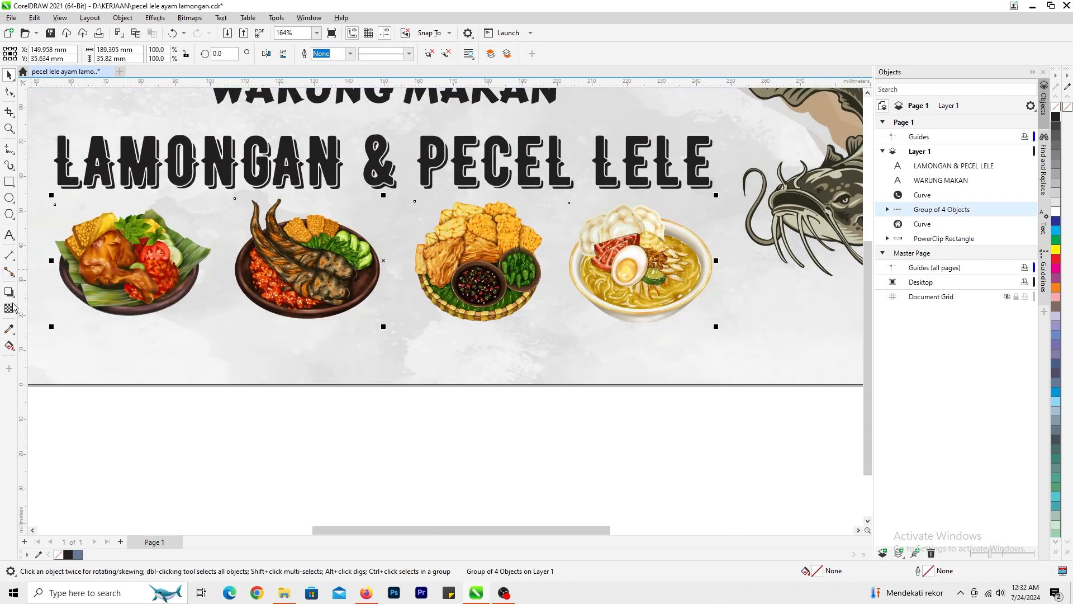
- Add the text "Ayam Goreng" in Arial 24 pt below the fried chicken picture
{"action": "left_click", "coordinate": [9, 236]}
{"action": "left_click", "coordinate": [134, 349]}
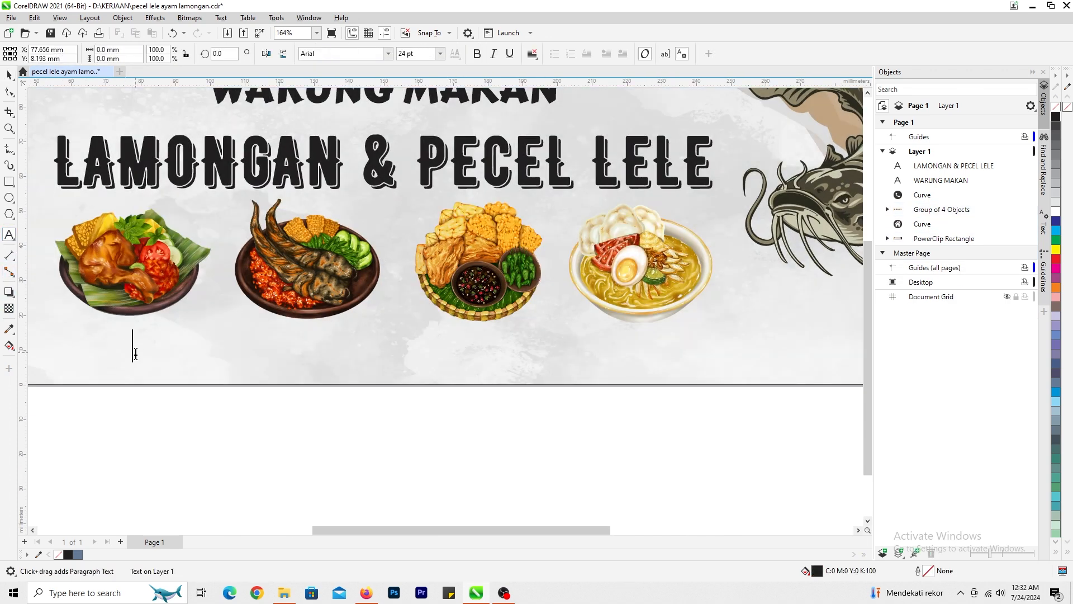
{"action": "type", "text": "aYAM"}
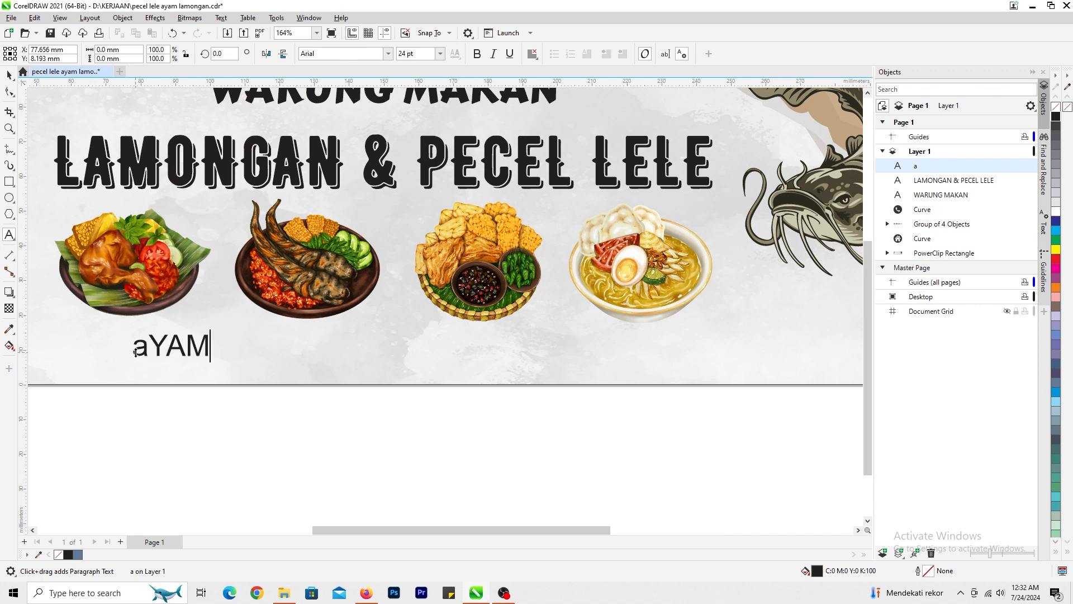
{"action": "key", "text": "ctrl+shift+a"}
{"action": "type", "text": "Ayam"}
{"action": "key", "text": "ctrl+a"}
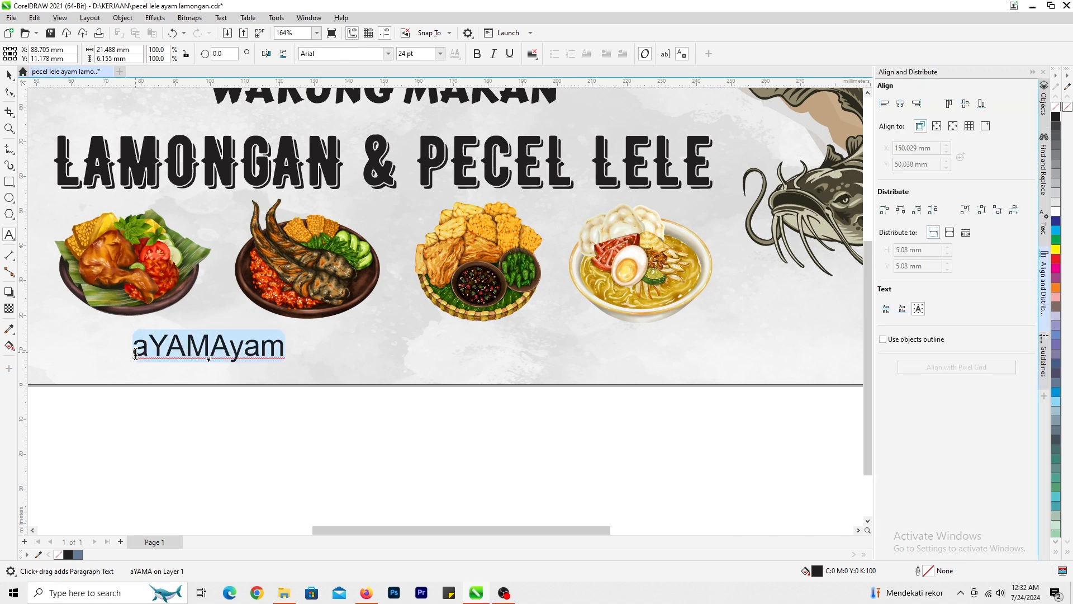
{"action": "type", "text": "Ayam goreng"}
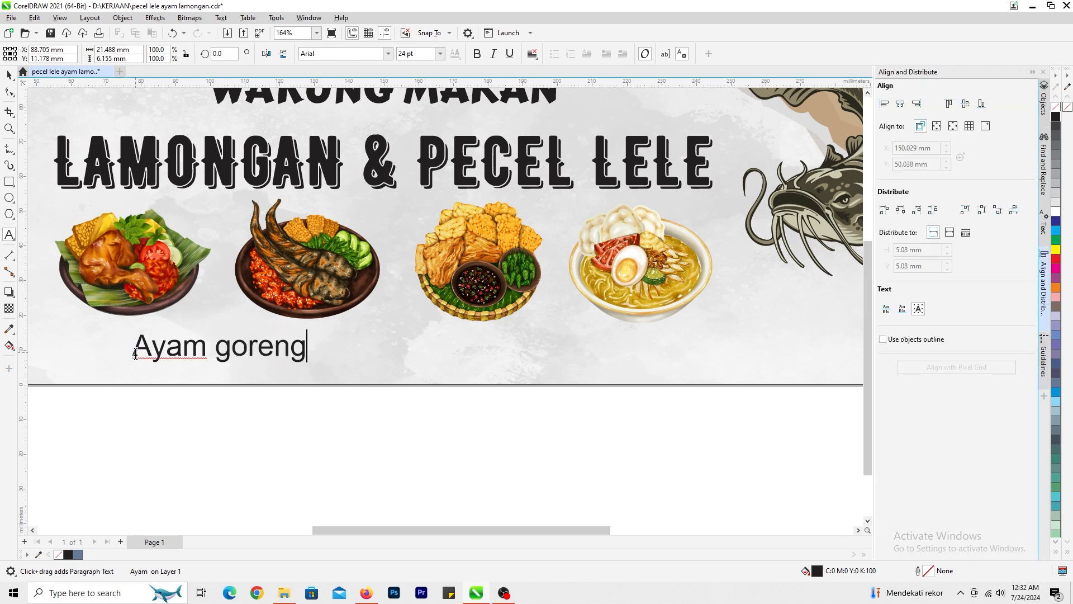
{"action": "key", "text": "BackSpace"}
{"action": "key", "text": "BackSpace"}
{"action": "key", "text": "BackSpace"}
{"action": "key", "text": "BackSpace"}
{"action": "key", "text": "BackSpace"}
{"action": "key", "text": "BackSpace"}
{"action": "type", "text": "G"}
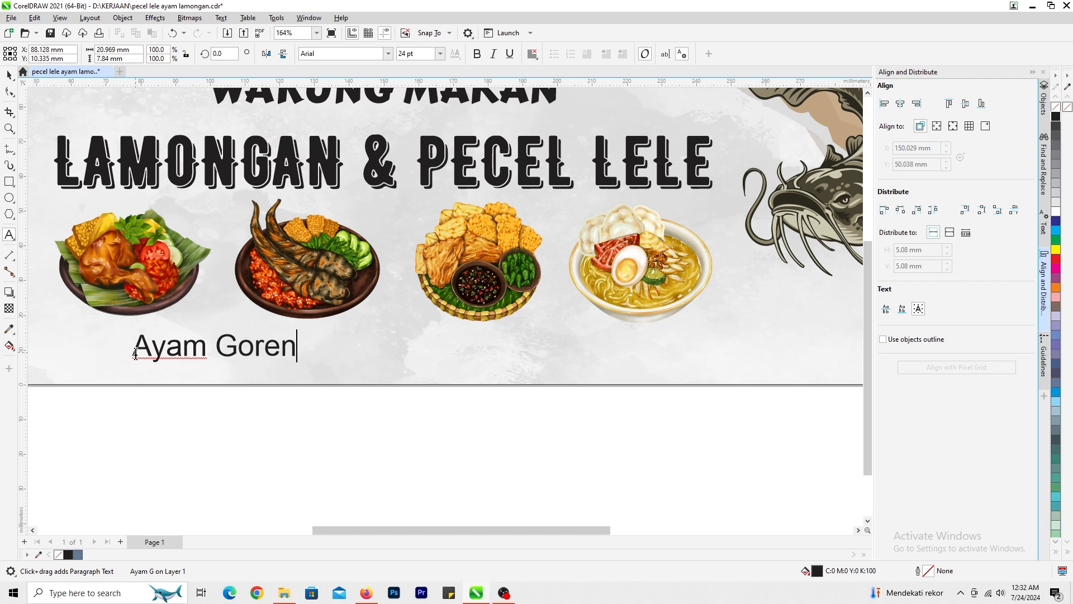
{"action": "left_click", "coordinate": [9, 75]}
- Centre the Ayam Goreng text under the food group and ungroup the four pictures
{"action": "left_click", "coordinate": [207, 274], "text": "shift"}
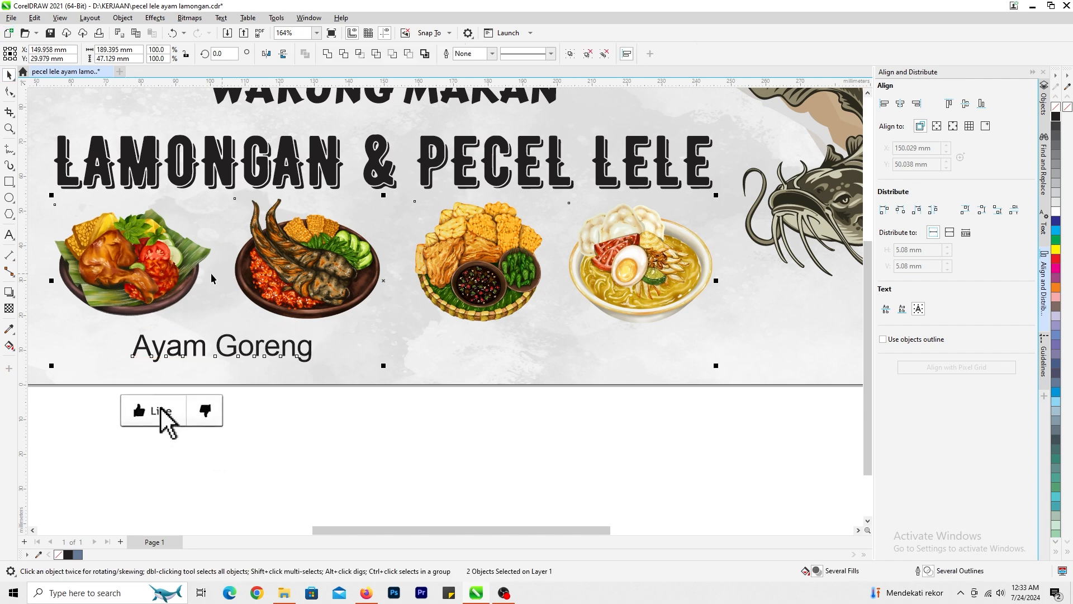
{"action": "key", "text": "c"}
{"action": "scroll", "coordinate": [226, 369], "scroll_direction": "down", "scroll_amount": 1}
{"action": "left_click", "coordinate": [448, 337]}
{"action": "left_click", "coordinate": [395, 236]}
{"action": "key", "text": "ctrl+u"}
{"action": "left_click", "coordinate": [531, 335]}
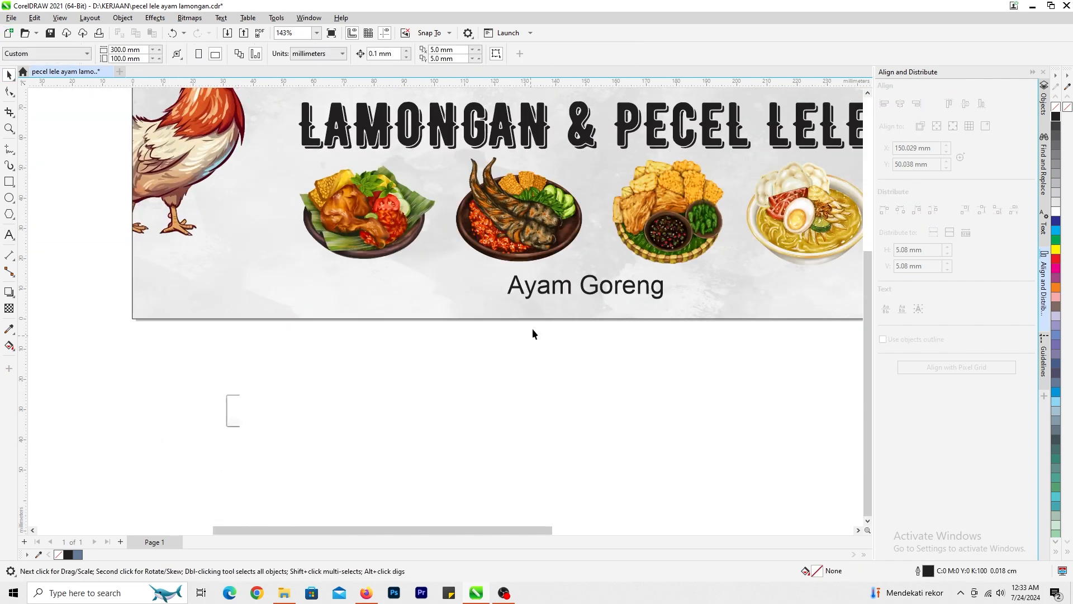
- Place the Ayam Goreng caption beneath the fried chicken picture and format it in Barbedor at about 17.75 pt
{"action": "left_click_drag", "start_coordinate": [548, 290], "coordinate": [330, 276]}
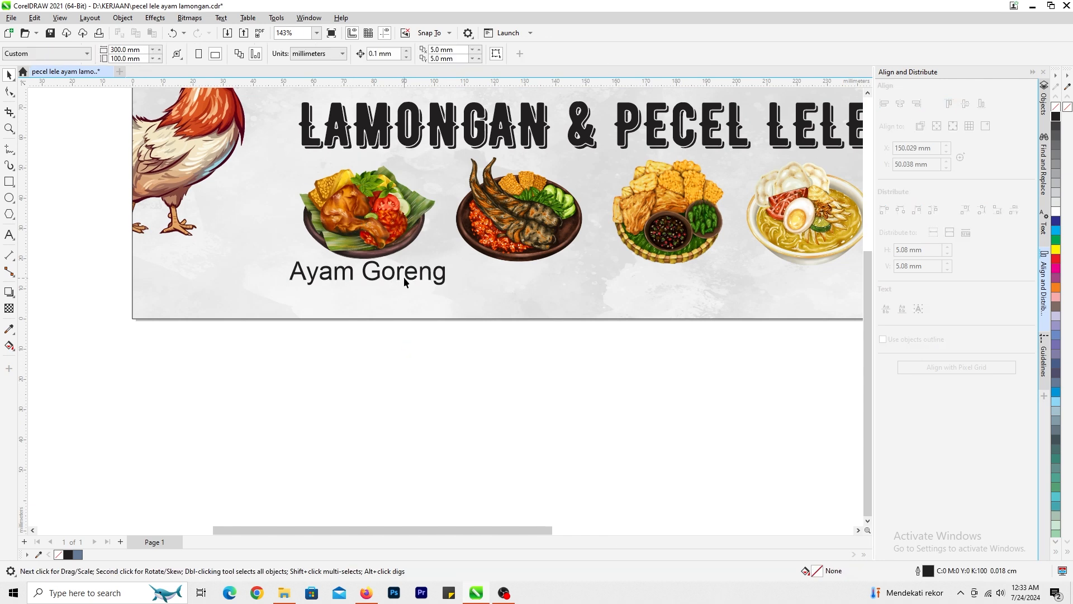
{"action": "left_click_drag", "start_coordinate": [447, 287], "coordinate": [424, 301]}
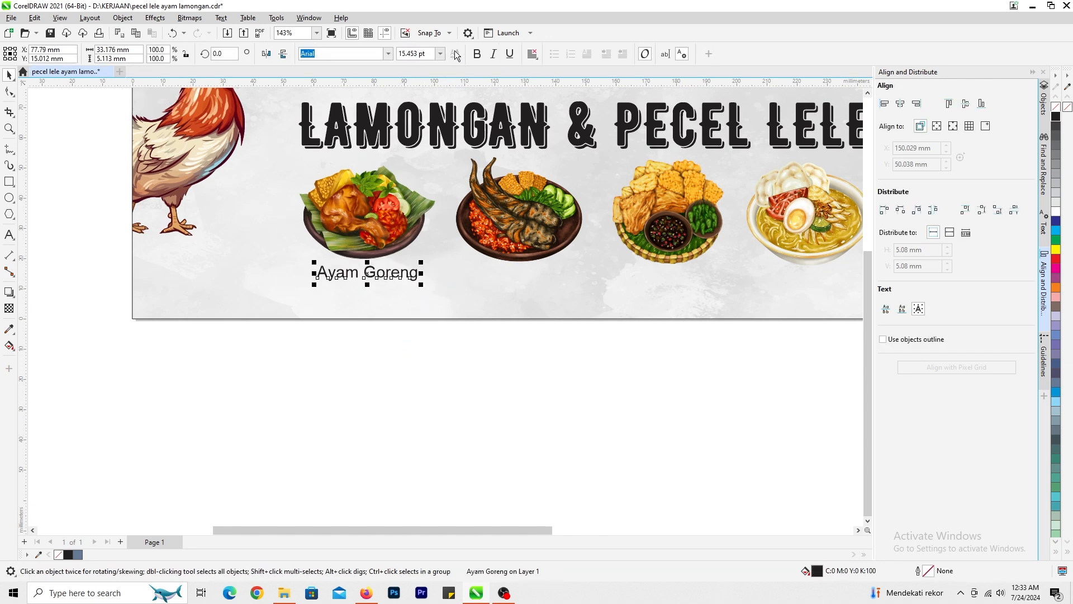
{"action": "left_click", "coordinate": [390, 56]}
{"action": "scroll", "coordinate": [405, 272], "scroll_direction": "down", "scroll_amount": 3}
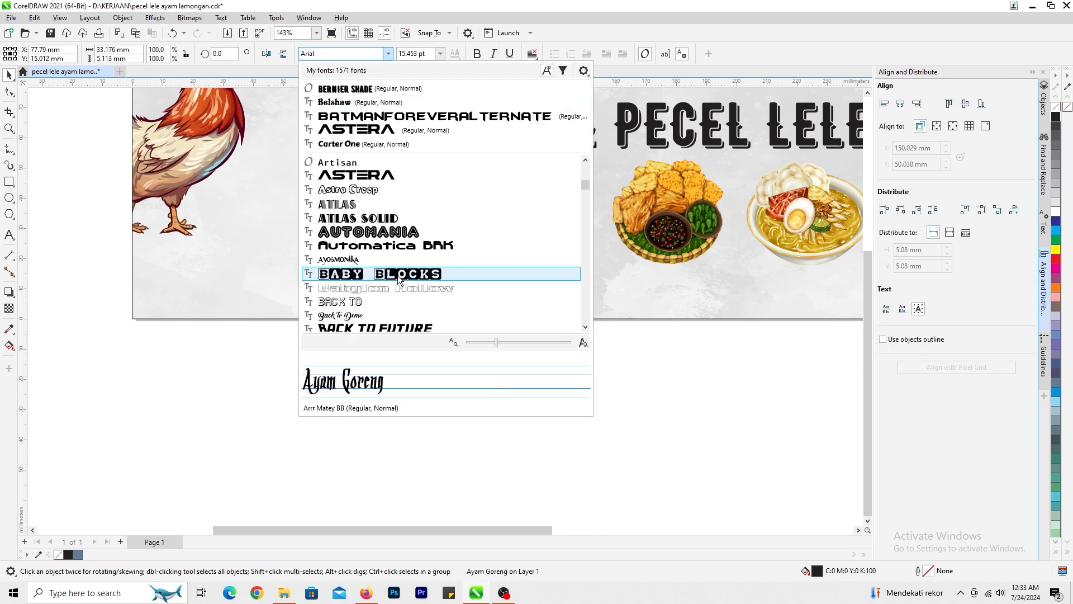
{"action": "scroll", "coordinate": [394, 270], "scroll_direction": "up", "scroll_amount": 1}
{"action": "scroll", "coordinate": [374, 214], "scroll_direction": "down", "scroll_amount": 5}
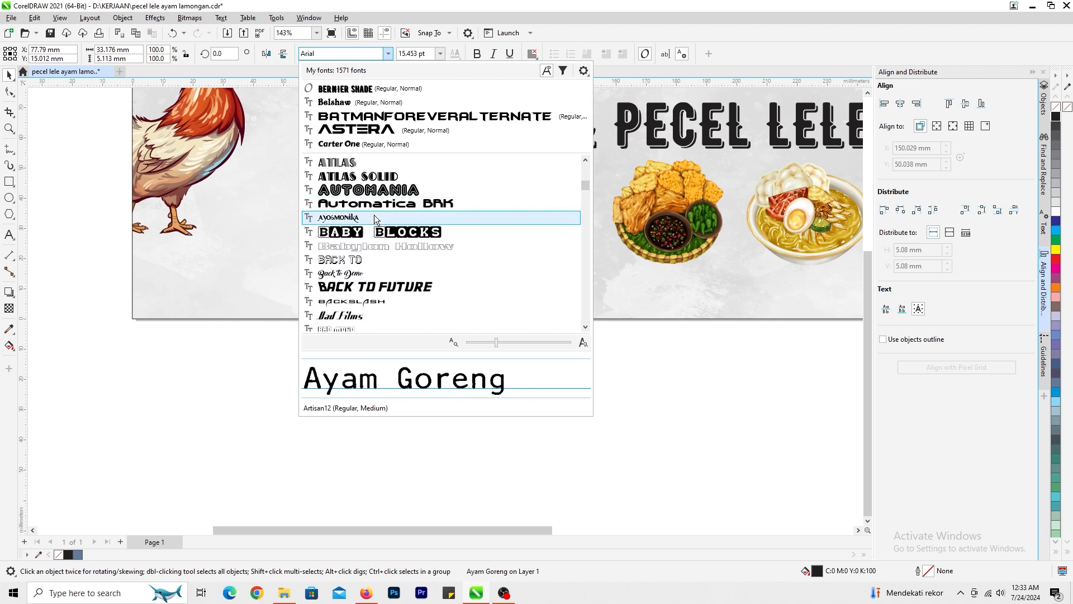
{"action": "left_click", "coordinate": [374, 258]}
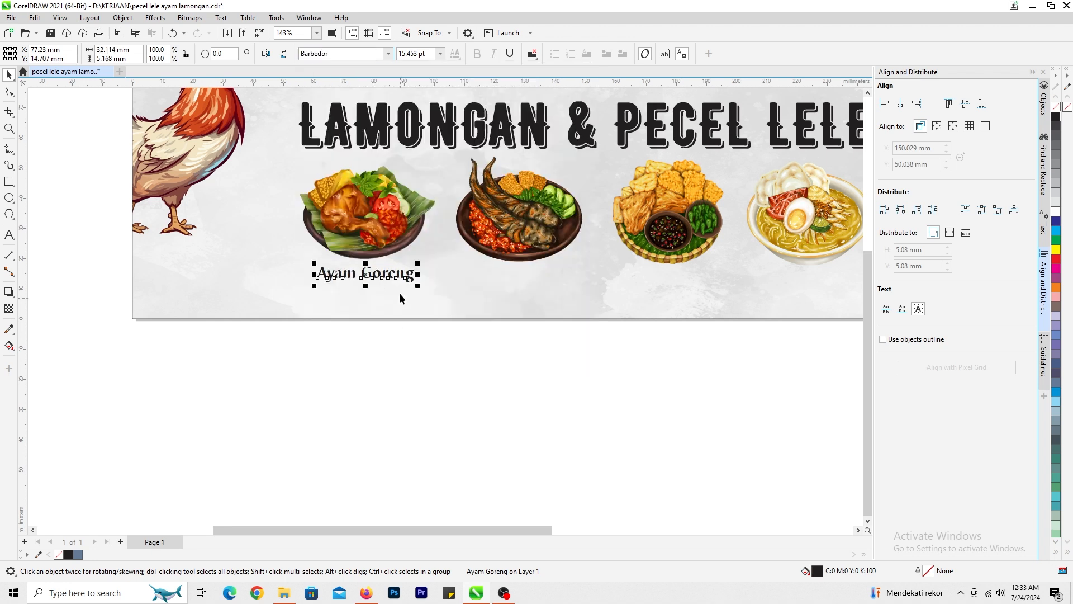
{"action": "mouse_move", "coordinate": [418, 285]}
{"action": "left_mouse_down"}
{"action": "mouse_move", "coordinate": [435, 295]}
{"action": "mouse_move", "coordinate": [425, 292]}
{"action": "left_mouse_up"}
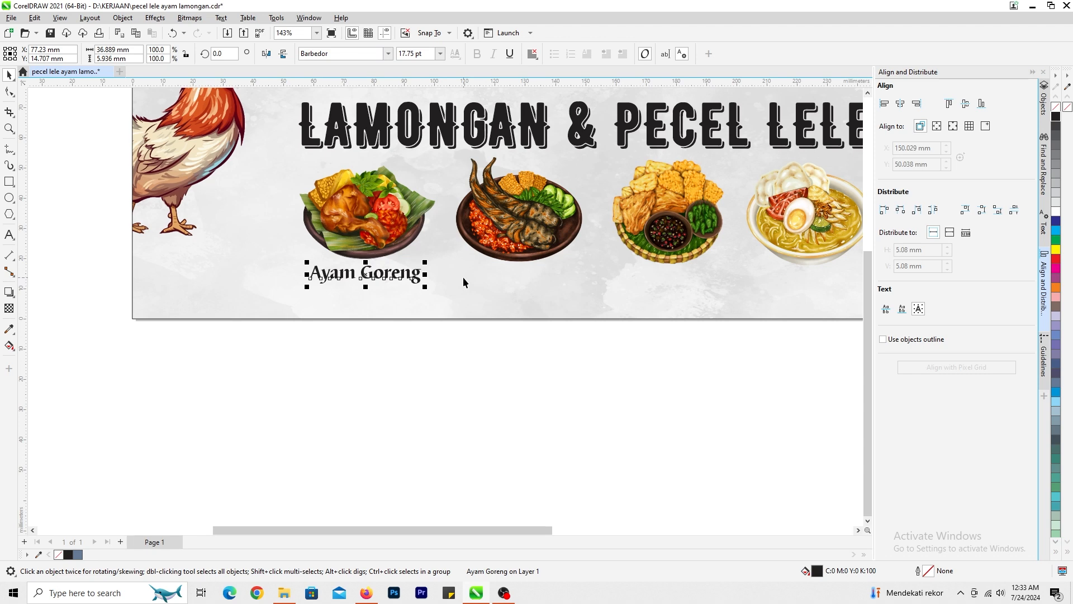
- Duplicate the Ayam Goreng caption and place the copy beneath the fried catfish picture
{"action": "key", "text": "ctrl+c"}
{"action": "key", "text": "ctrl+v"}
{"action": "left_click_drag", "start_coordinate": [327, 276], "coordinate": [480, 277]}
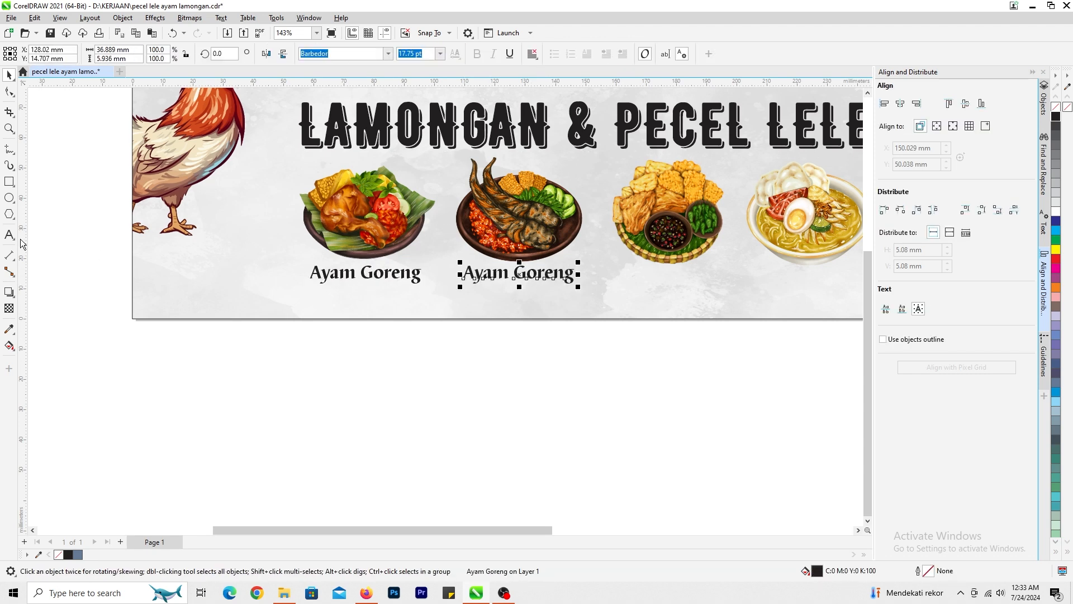
- Set the copied caption's text alignment to centre and change its wording to "Lele Goreng"
{"action": "left_click", "coordinate": [9, 235]}
{"action": "left_click", "coordinate": [531, 53]}
{"action": "left_click", "coordinate": [538, 99]}
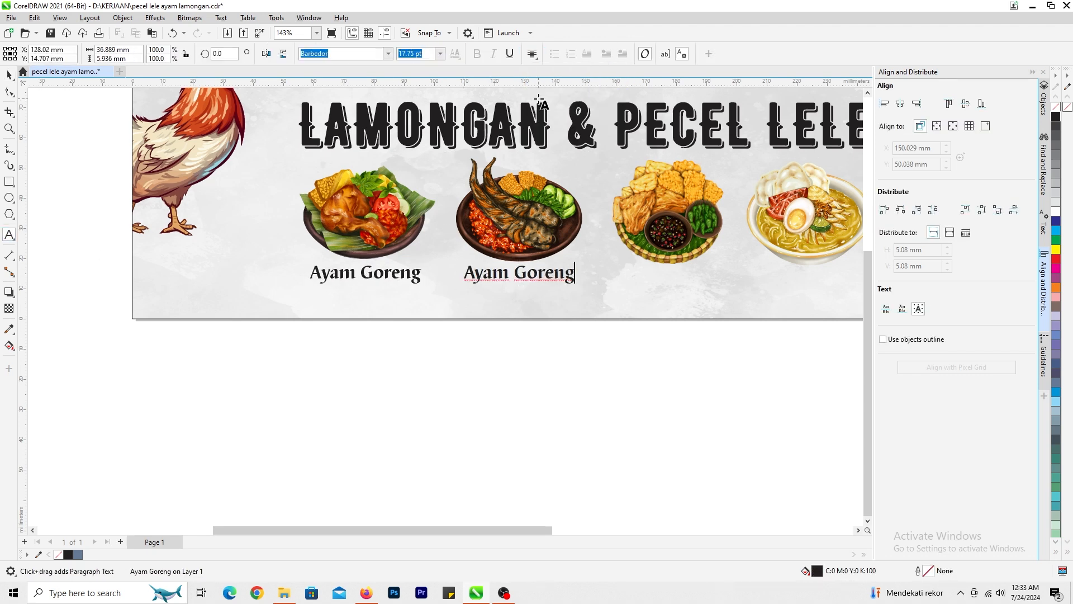
{"action": "scroll", "coordinate": [517, 275], "scroll_direction": "up", "scroll_amount": 2}
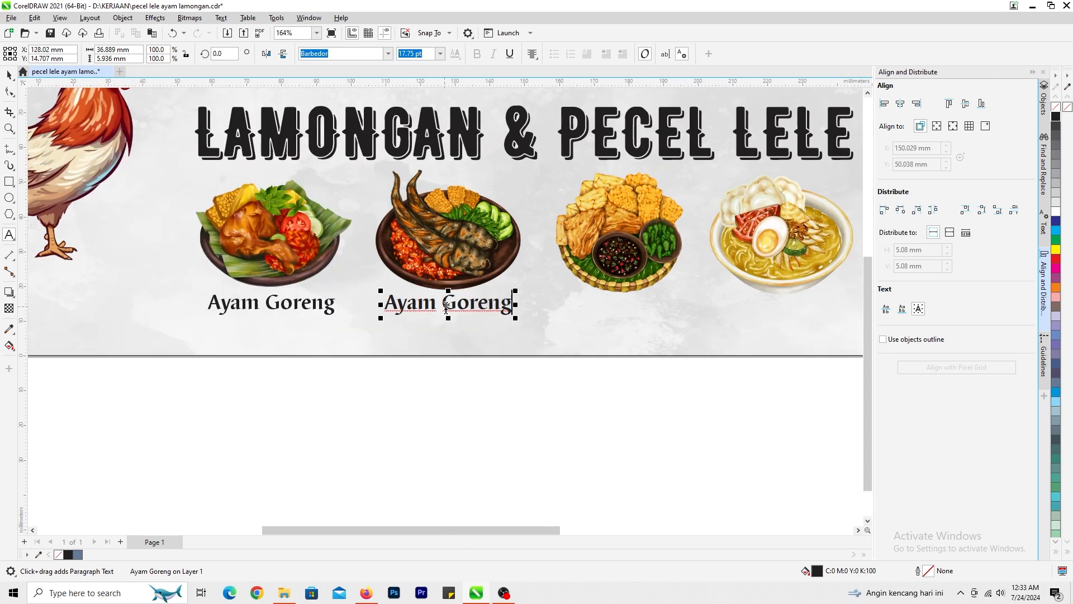
{"action": "left_click_drag", "start_coordinate": [436, 305], "coordinate": [189, 268]}
{"action": "type", "text": "Lele"}
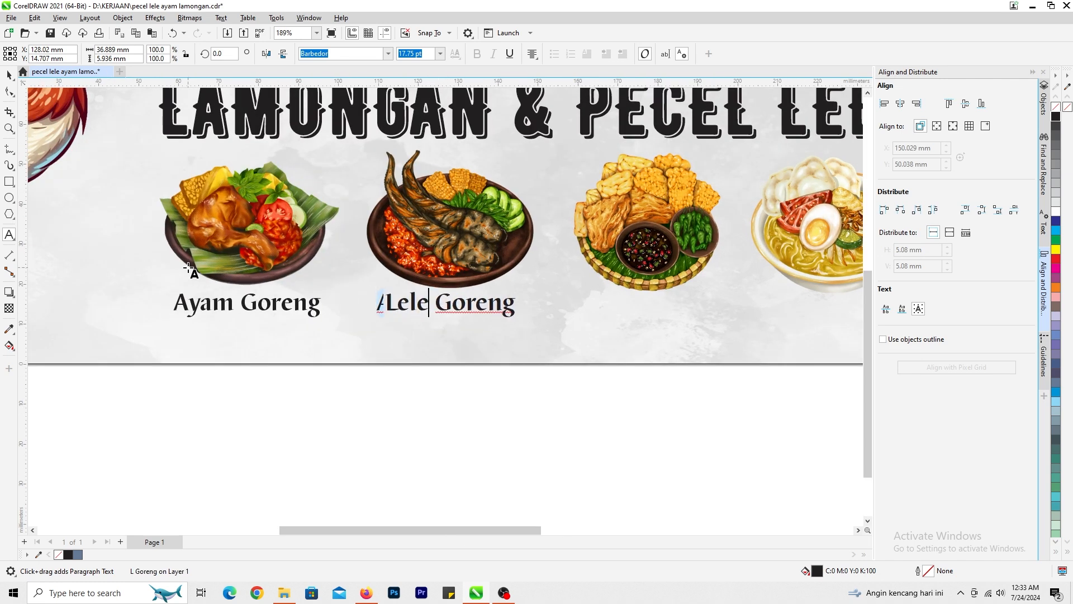
{"action": "left_click", "coordinate": [9, 75]}
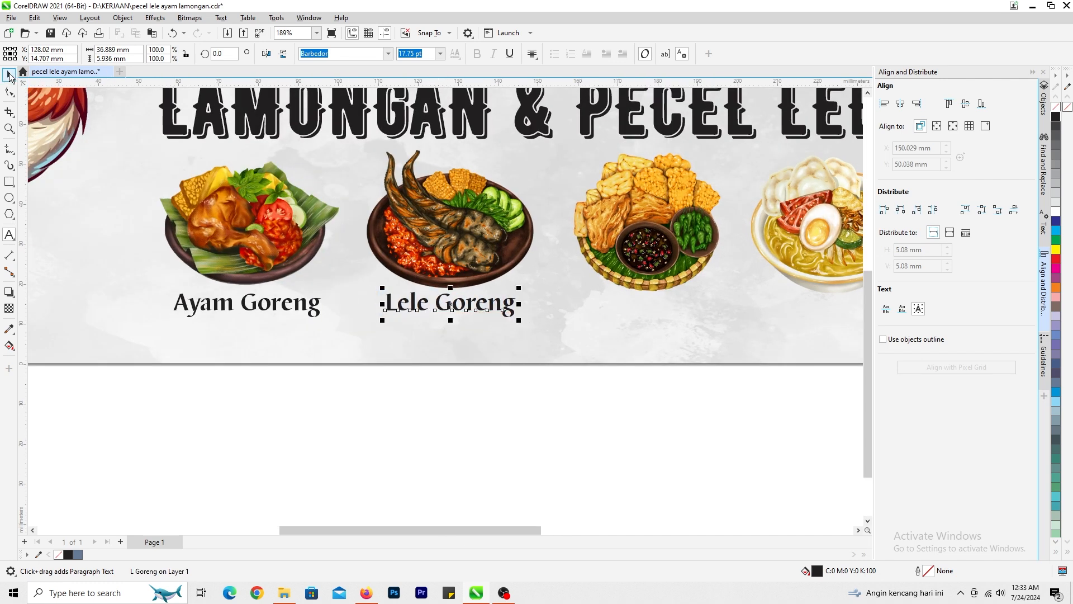
- Duplicate the Lele Goreng caption, centre the copy under the tofu and tempeh picture and shift it slightly right
{"action": "key", "text": "plus"}
{"action": "left_click", "coordinate": [618, 251], "text": "shift"}
{"action": "key", "text": "c"}
{"action": "left_click", "coordinate": [659, 392]}
{"action": "left_click", "coordinate": [649, 305]}
{"action": "scroll", "coordinate": [476, 335], "scroll_direction": "up", "scroll_amount": 1}
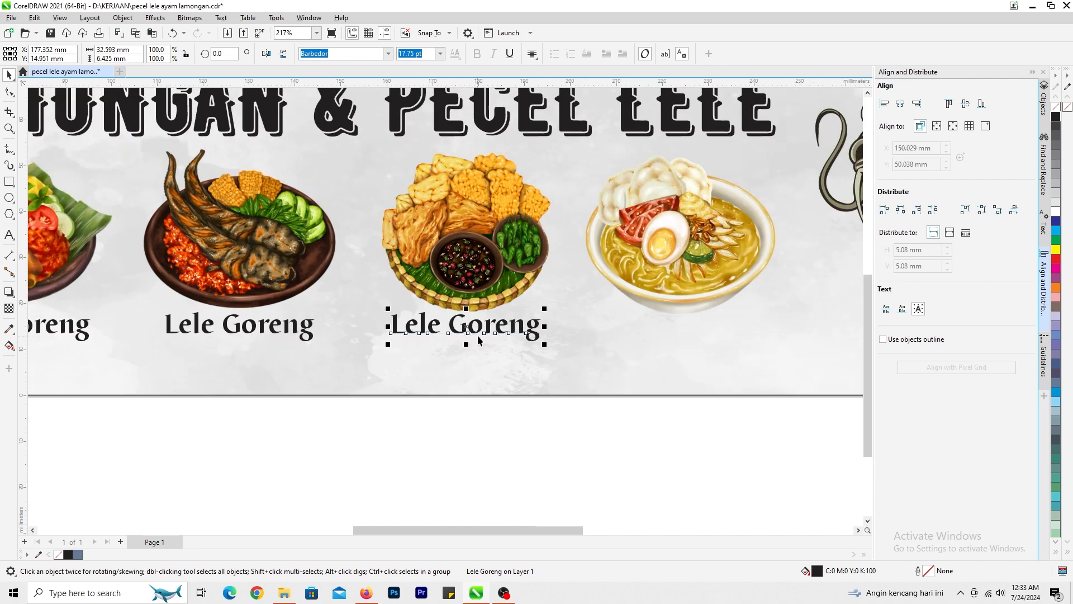
{"action": "left_click_drag", "start_coordinate": [477, 343], "coordinate": [491, 344]}
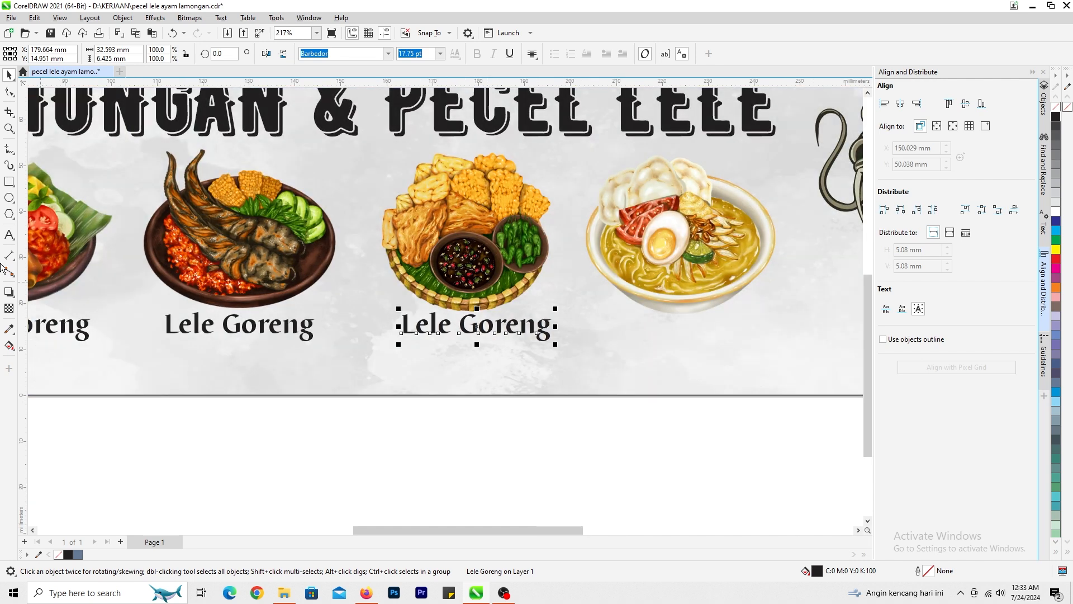
- Change the caption under the tofu and tempeh picture to "Tahu Tempe"
{"action": "left_click", "coordinate": [9, 234]}
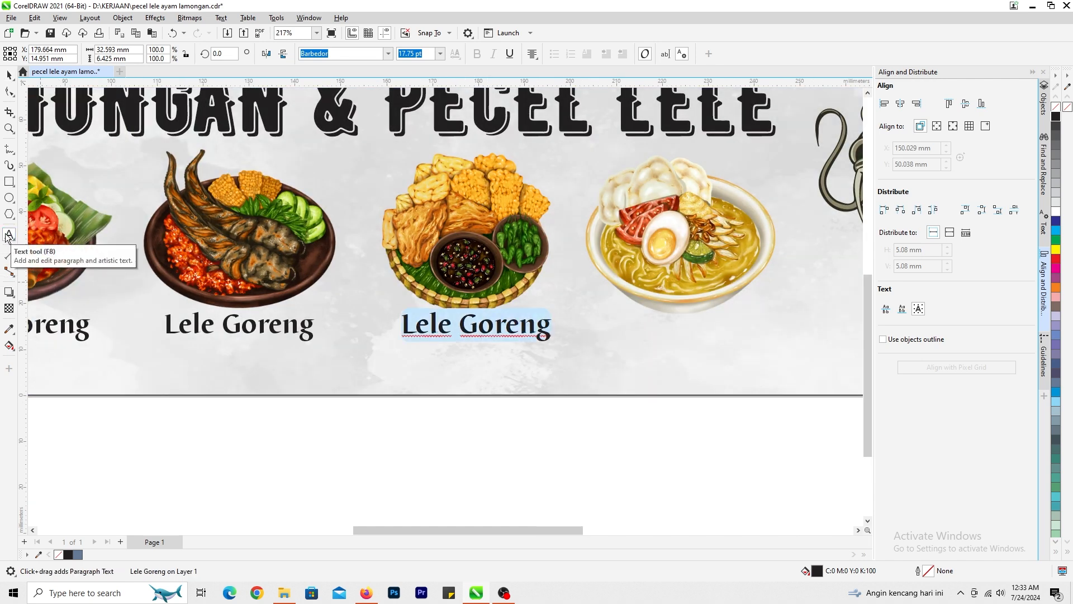
{"action": "type", "text": "Tahu Tempe"}
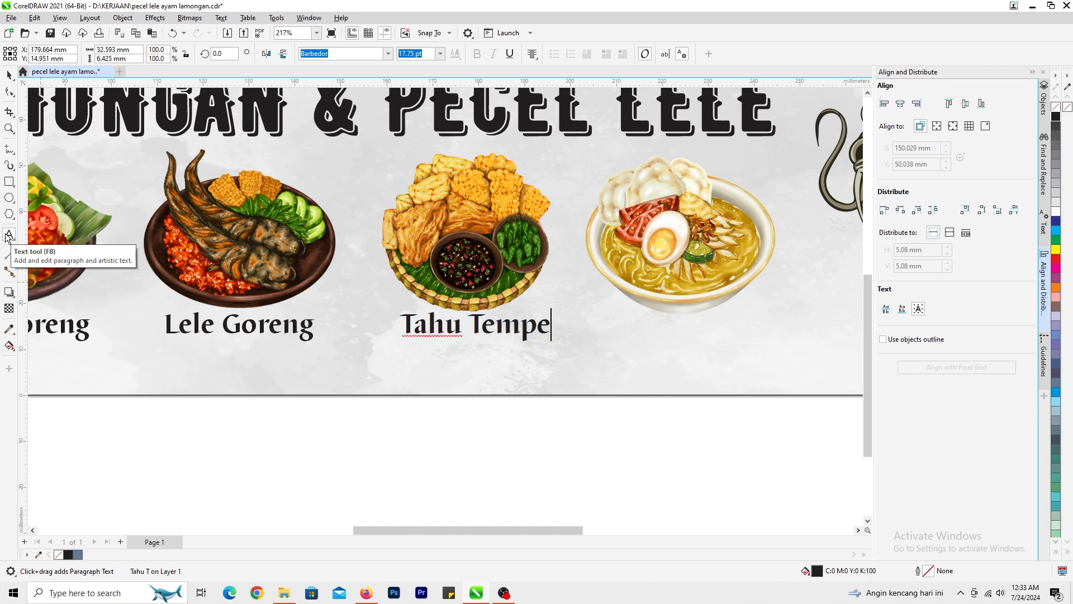
{"action": "left_click", "coordinate": [8, 77]}
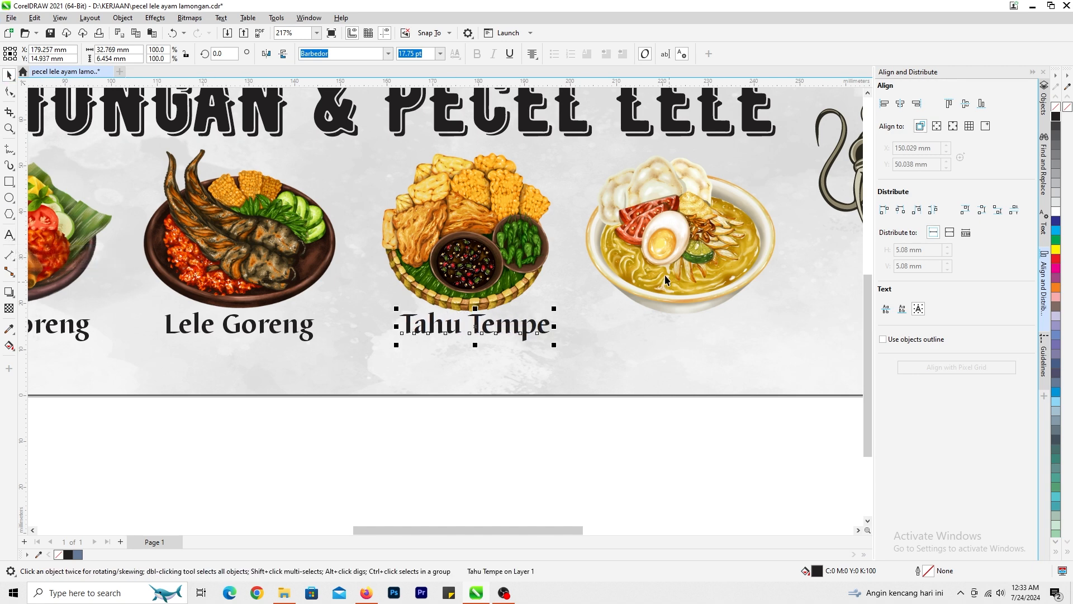
- Duplicate the Tahu Tempe caption and centre the copy under the noodle soup picture
{"action": "key", "text": "plus"}
{"action": "left_click", "coordinate": [694, 266], "text": "shift"}
{"action": "key", "text": "c"}
{"action": "left_click", "coordinate": [726, 437]}
{"action": "left_click", "coordinate": [710, 331]}
{"action": "scroll", "coordinate": [711, 332], "scroll_direction": "up", "scroll_amount": 1}
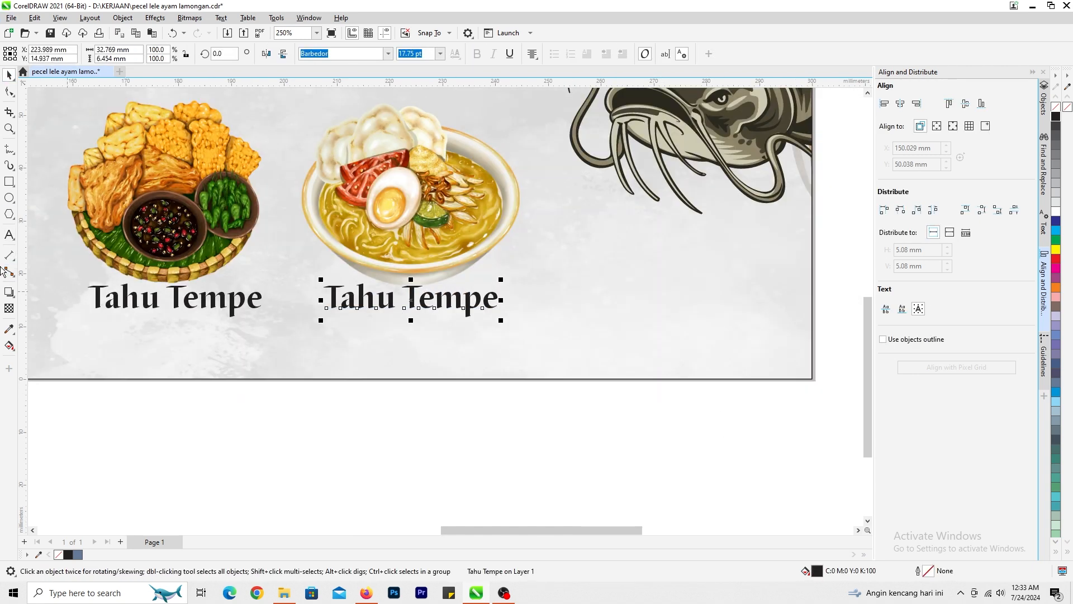
- Change the caption under the noodle soup picture to "Soto Lamongan"
{"action": "left_click", "coordinate": [8, 235]}
{"action": "key", "text": "ctrl+a"}
{"action": "type", "text": "Soto"}
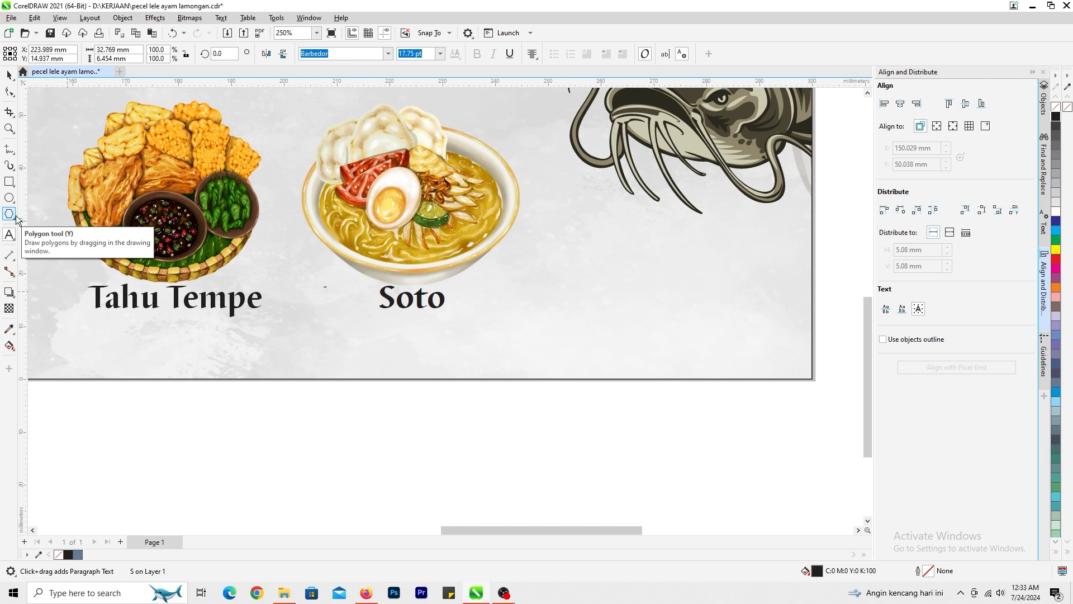
{"action": "type", "text": " La"}
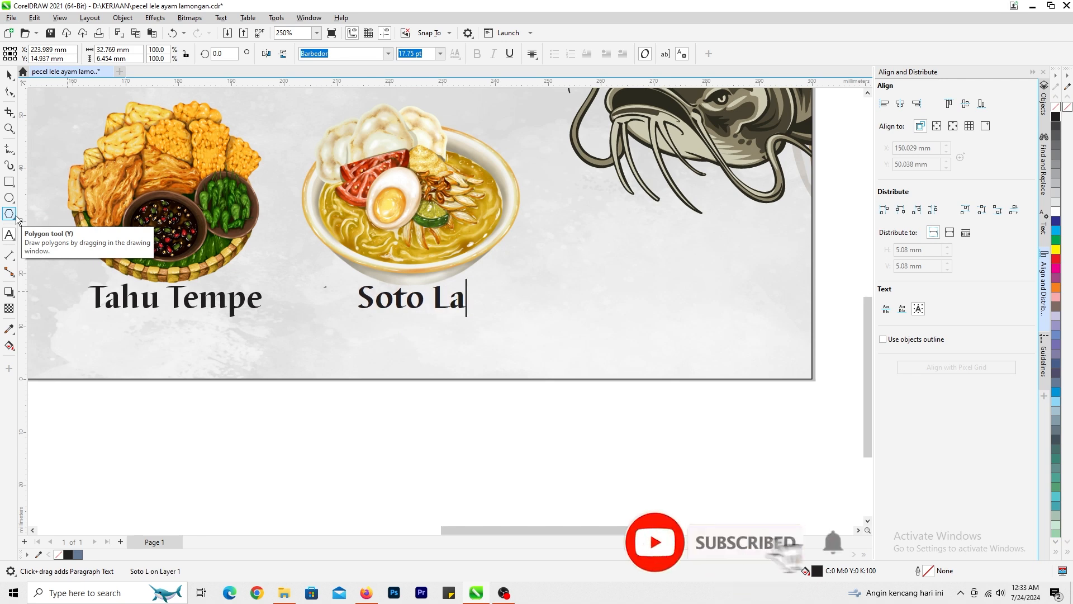
{"action": "type", "text": "mongan"}
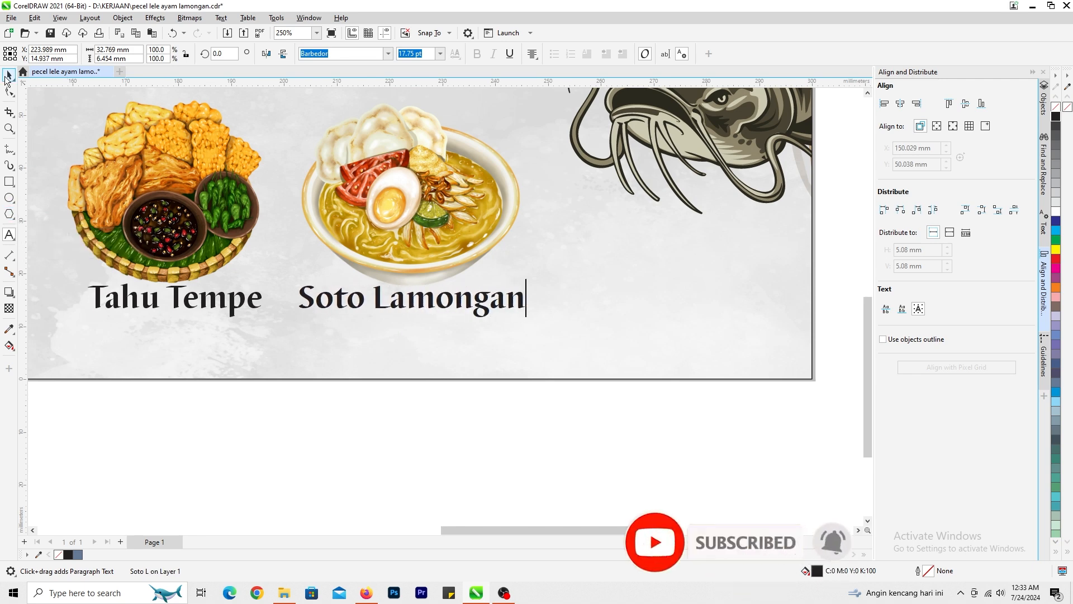
{"action": "left_click", "coordinate": [8, 76]}
- Move all four food captions together slightly down, by about 0.9 mm
{"action": "scroll", "coordinate": [445, 308], "scroll_direction": "down", "scroll_amount": 5}
{"action": "left_click_drag", "start_coordinate": [137, 361], "coordinate": [523, 311]}
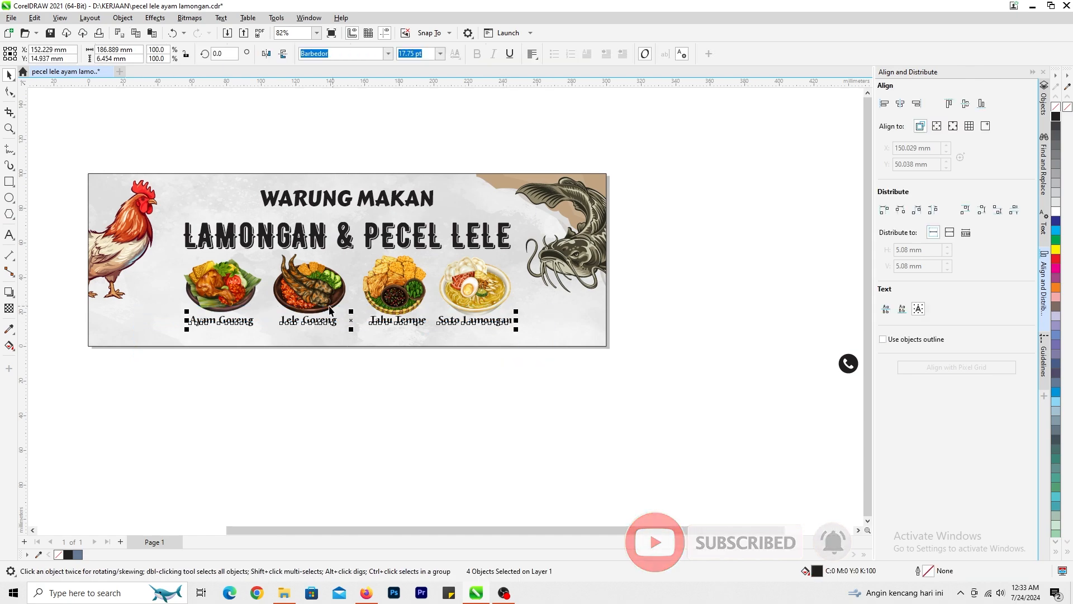
{"action": "scroll", "coordinate": [272, 321], "scroll_direction": "up", "scroll_amount": 10}
{"action": "left_click_drag", "start_coordinate": [451, 313], "coordinate": [452, 318]}
{"action": "scroll", "coordinate": [394, 297], "scroll_direction": "down", "scroll_amount": 3}
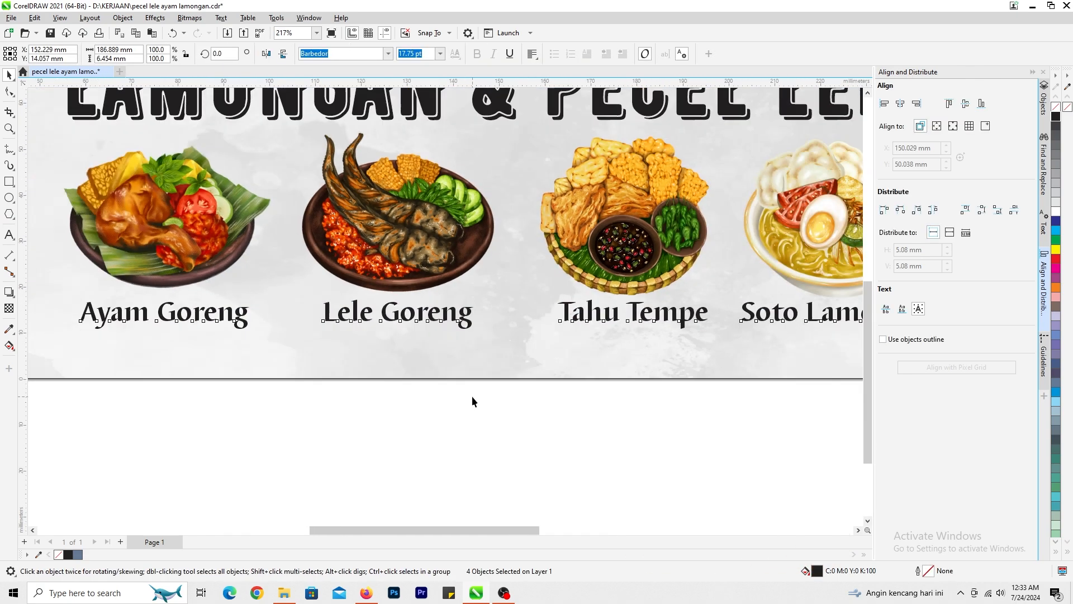
{"action": "left_click", "coordinate": [472, 396]}
- Fine-tune the picture and caption spacing, shifting the noodle soup with its caption slightly right and moving the Soto Lamongan caption back left
{"action": "scroll", "coordinate": [477, 392], "scroll_direction": "down", "scroll_amount": 2}
{"action": "left_click_drag", "start_coordinate": [317, 236], "coordinate": [316, 235]}
{"action": "scroll", "coordinate": [451, 316], "scroll_direction": "up", "scroll_amount": 1}
{"action": "left_click_drag", "start_coordinate": [460, 303], "coordinate": [460, 301]}
{"action": "scroll", "coordinate": [529, 319], "scroll_direction": "down", "scroll_amount": 2}
{"action": "left_click_drag", "start_coordinate": [556, 407], "coordinate": [785, 213]}
{"action": "scroll", "coordinate": [662, 310], "scroll_direction": "up", "scroll_amount": 2}
{"action": "left_click_drag", "start_coordinate": [435, 285], "coordinate": [442, 286]}
{"action": "left_click", "coordinate": [456, 353]}
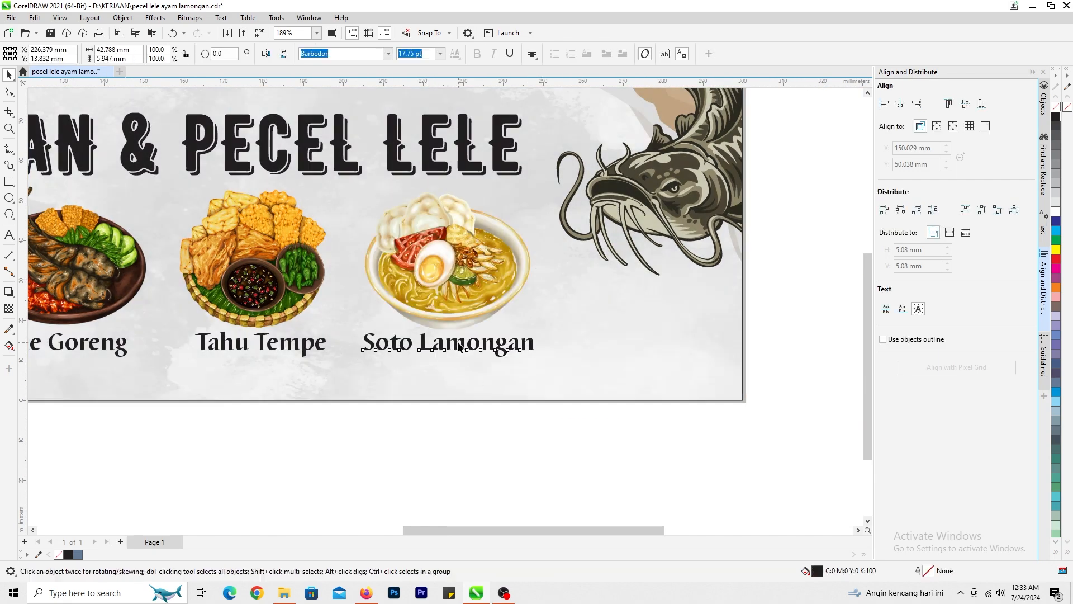
{"action": "scroll", "coordinate": [461, 268], "scroll_direction": "down", "scroll_amount": 5}
{"action": "scroll", "coordinate": [462, 263], "scroll_direction": "up", "scroll_amount": 4}
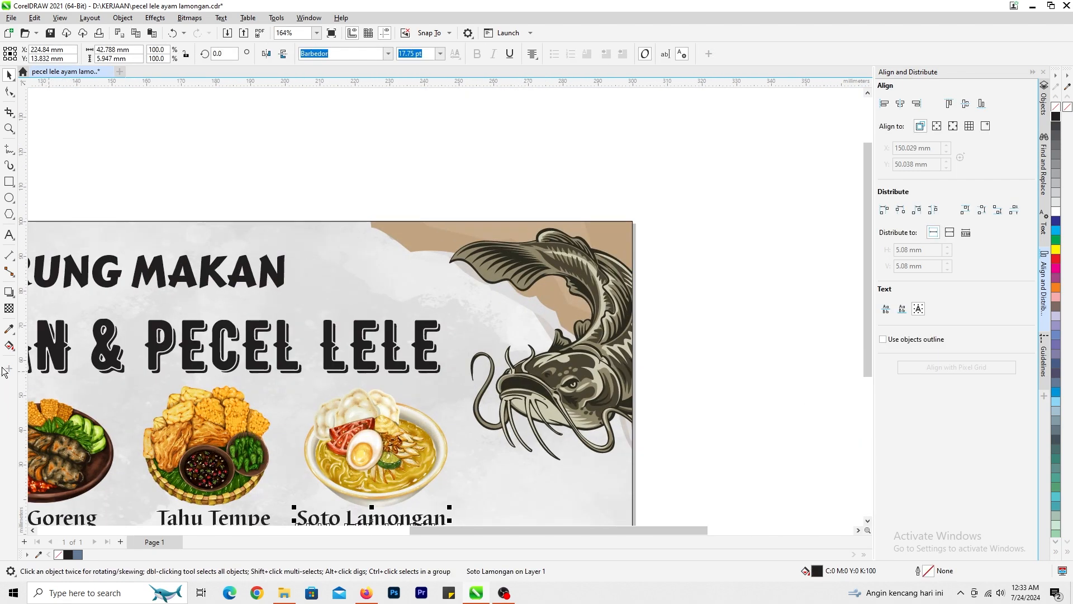
- Sample the tan of the background shape near the catfish's tail and fill the "LAMONGAN & PECEL LELE" title with it
{"action": "left_click", "coordinate": [9, 328]}
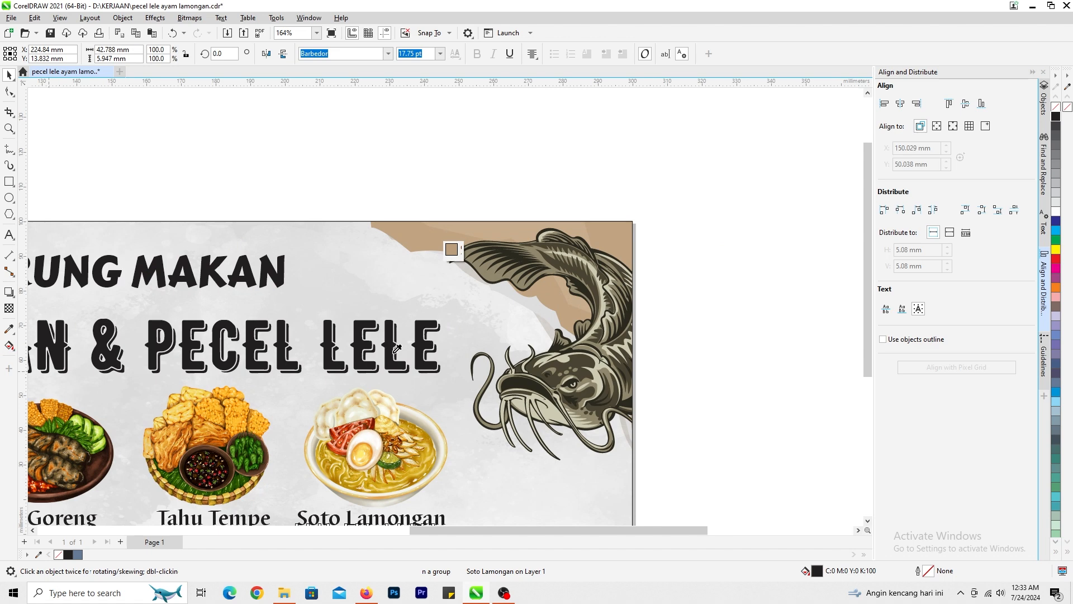
{"action": "scroll", "coordinate": [324, 313], "scroll_direction": "up", "scroll_amount": 3}
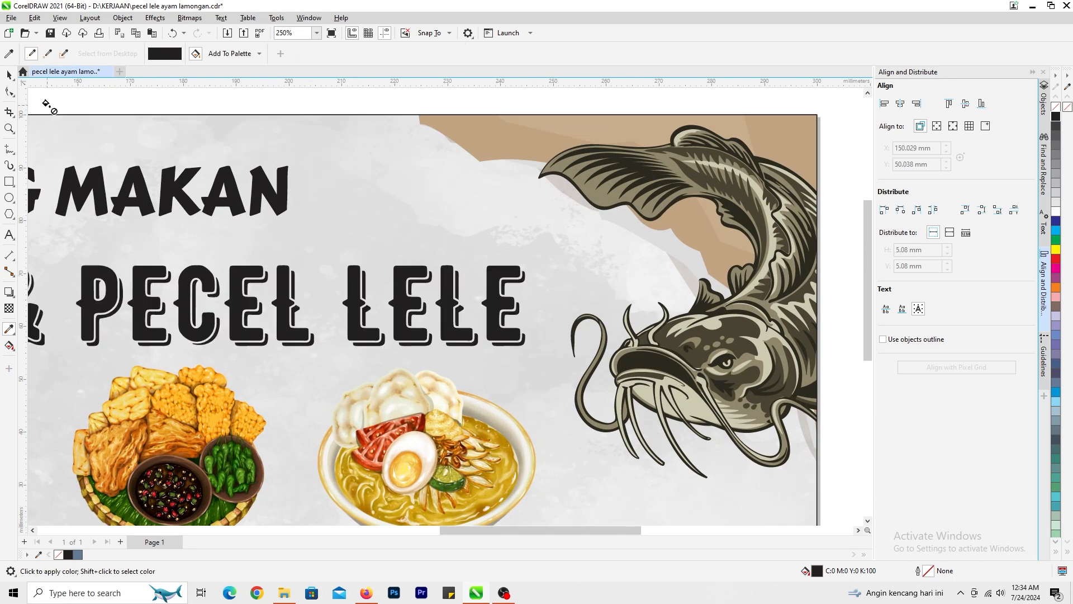
{"action": "left_click", "coordinate": [490, 137]}
{"action": "left_click", "coordinate": [442, 292]}
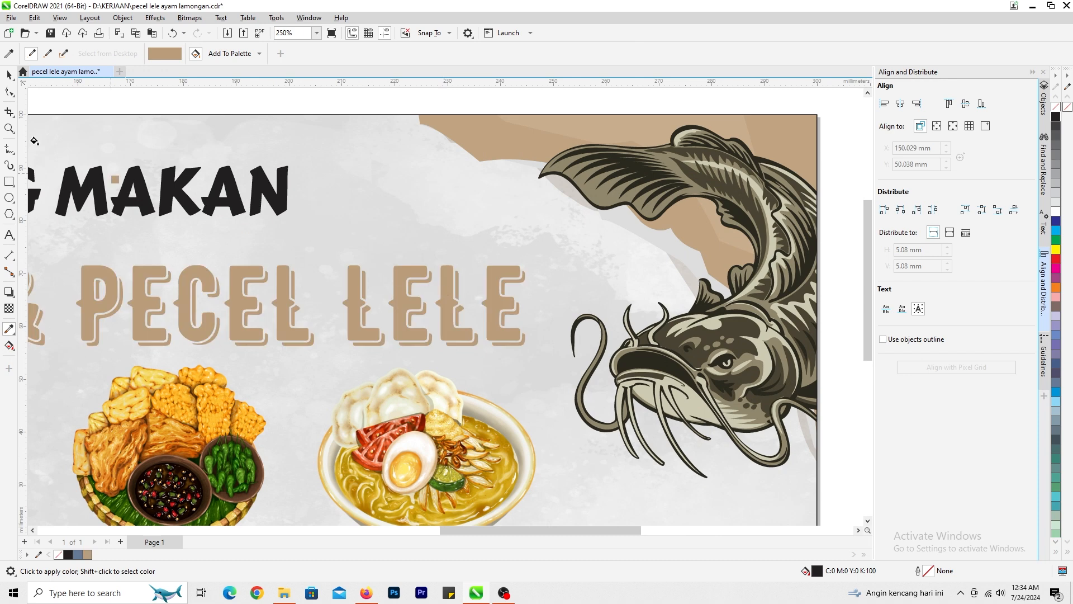
{"action": "left_click", "coordinate": [7, 76]}
- Darken the "LAMONGAN & PECEL LELE" title's fill to brown C36 M56 Y87 K22
{"action": "scroll", "coordinate": [441, 309], "scroll_direction": "down", "scroll_amount": 4}
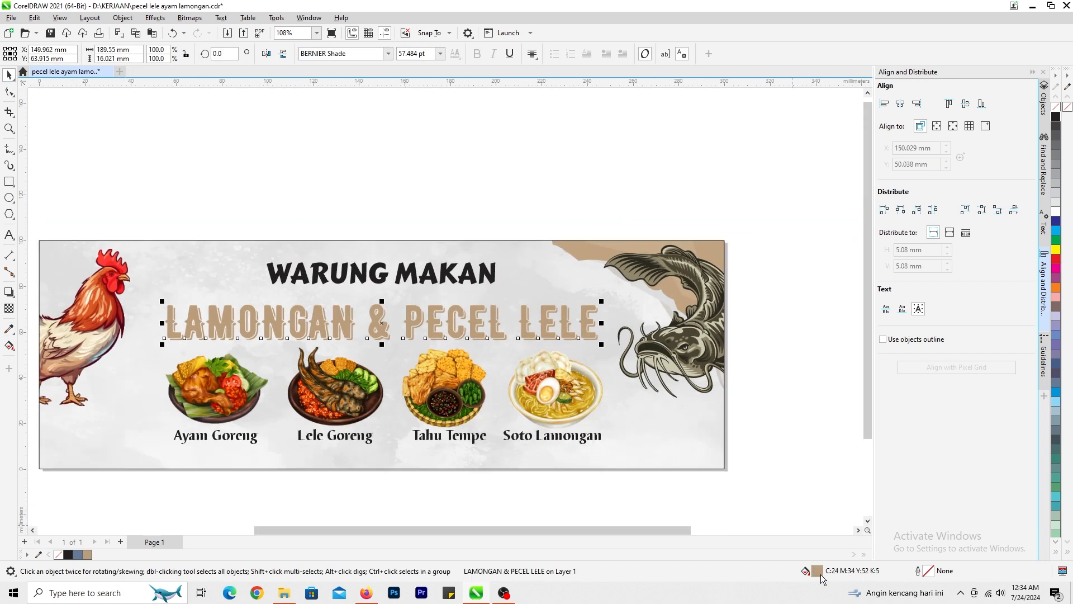
{"action": "double_click", "coordinate": [817, 571]}
{"action": "mouse_move", "coordinate": [439, 242]}
{"action": "left_mouse_down"}
{"action": "mouse_move", "coordinate": [439, 274]}
{"action": "mouse_move", "coordinate": [451, 274]}
{"action": "left_mouse_up"}
{"action": "left_click", "coordinate": [637, 440]}
- Enlarge the "LAMONGAN & PECEL LELE" title proportionally and place it closer beneath "WARUNG MAKAN", keeping it centred
{"action": "scroll", "coordinate": [610, 419], "scroll_direction": "up", "scroll_amount": 3}
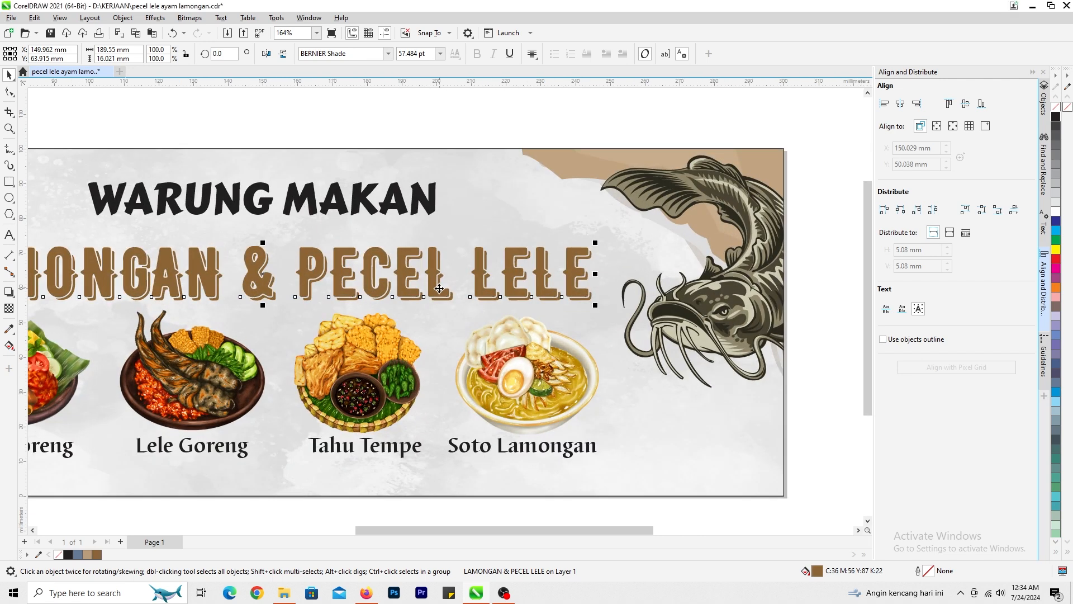
{"action": "left_click_drag", "start_coordinate": [596, 262], "coordinate": [607, 324]}
{"action": "left_click", "coordinate": [9, 93]}
{"action": "scroll", "coordinate": [448, 309], "scroll_direction": "down", "scroll_amount": 2}
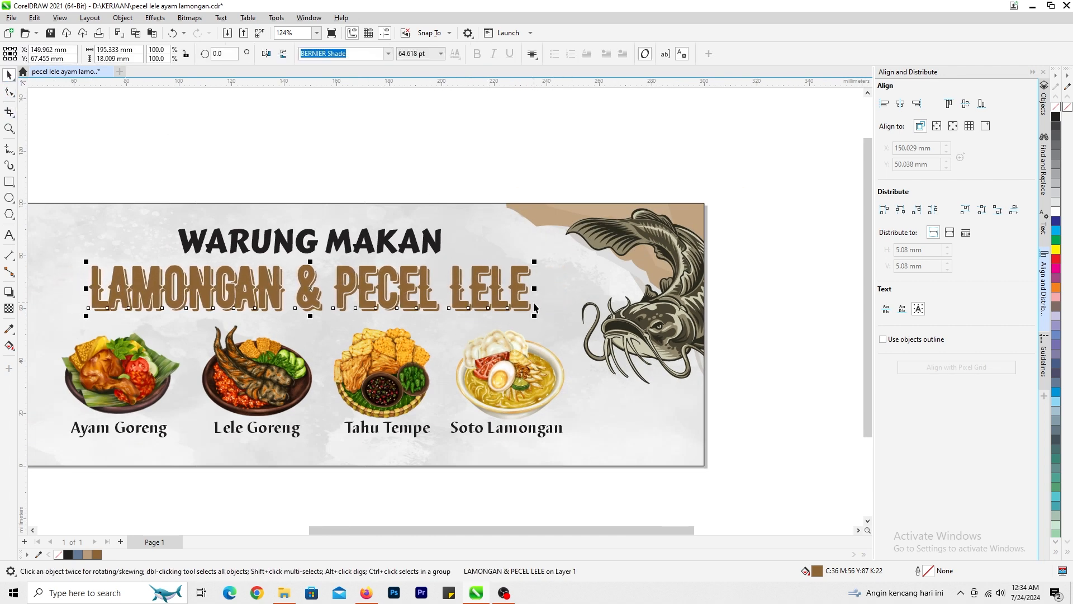
{"action": "left_click_drag", "start_coordinate": [535, 317], "coordinate": [581, 330]}
{"action": "scroll", "coordinate": [593, 335], "scroll_direction": "down", "scroll_amount": 2}
{"action": "left_click", "coordinate": [602, 339]}
{"action": "scroll", "coordinate": [602, 339], "scroll_direction": "down", "scroll_amount": 2}
{"action": "scroll", "coordinate": [433, 316], "scroll_direction": "up", "scroll_amount": 5}
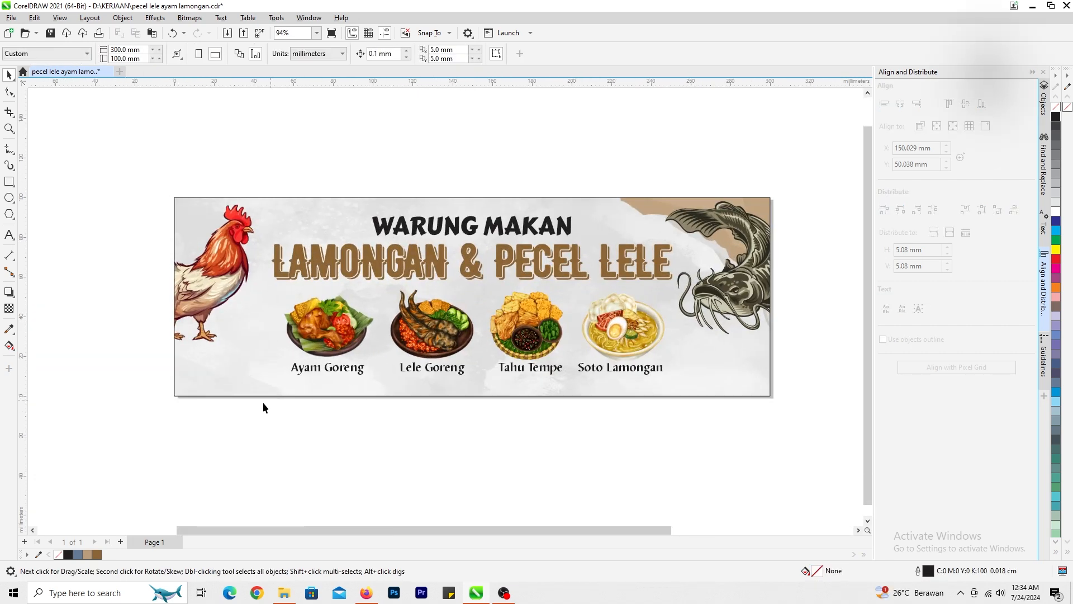
- Move the four food pictures together with their captions slightly up toward the title
{"action": "left_click_drag", "start_coordinate": [252, 407], "coordinate": [722, 279]}
{"action": "scroll", "coordinate": [653, 326], "scroll_direction": "up", "scroll_amount": 1}
{"action": "left_click_drag", "start_coordinate": [469, 358], "coordinate": [459, 333]}
{"action": "scroll", "coordinate": [458, 333], "scroll_direction": "down", "scroll_amount": 1}
{"action": "left_click", "coordinate": [438, 331]}
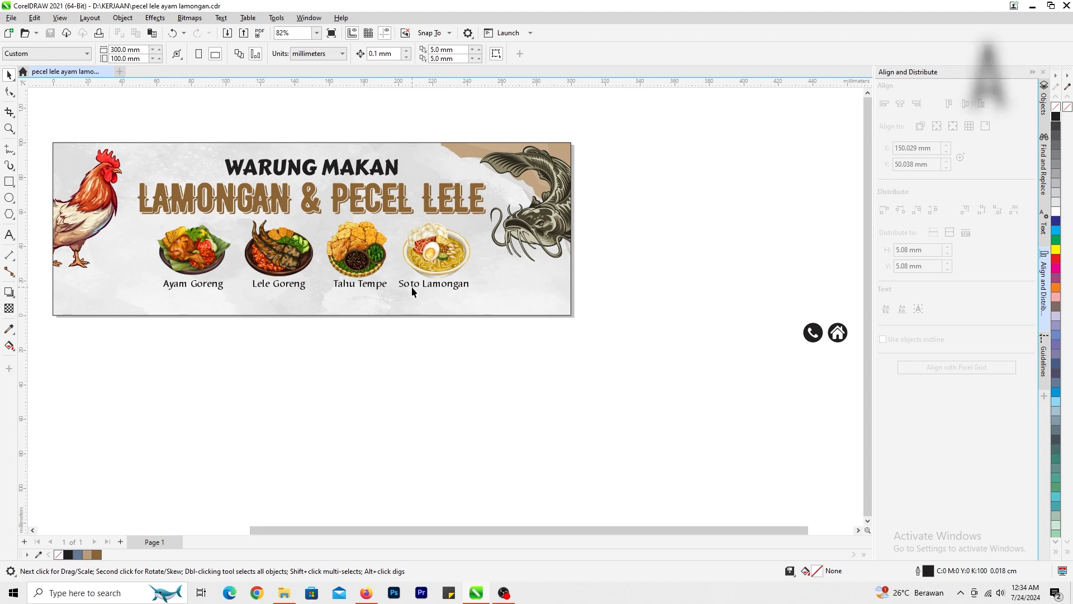
- Draw a rectangle about 243.5 x 15 mm along the banner's bottom edge, below the food captions
{"action": "scroll", "coordinate": [349, 296], "scroll_direction": "up", "scroll_amount": 1}
{"action": "left_click", "coordinate": [9, 182]}
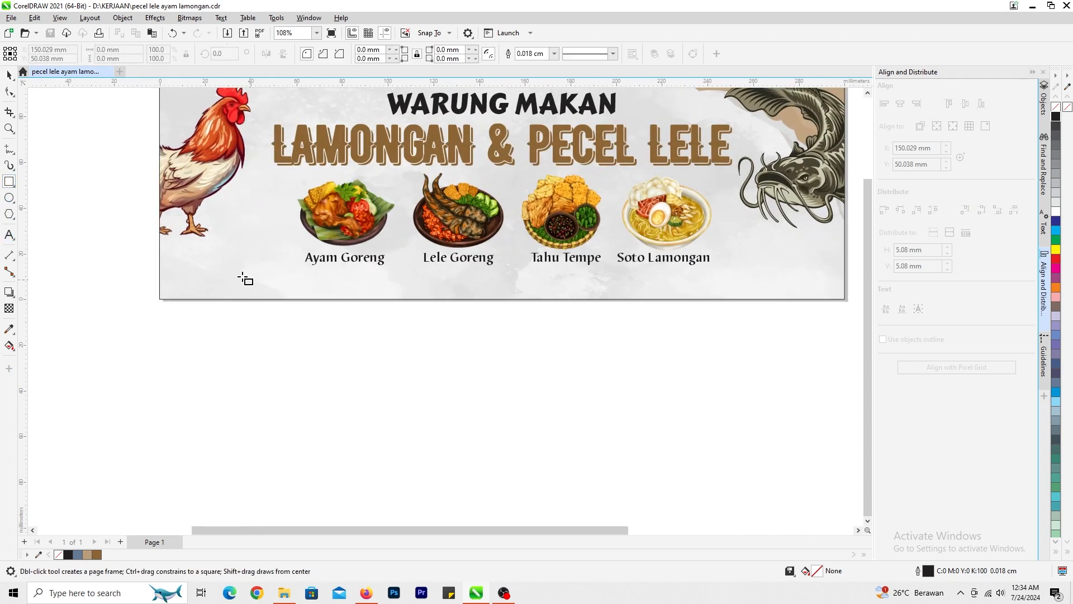
{"action": "left_click_drag", "start_coordinate": [217, 265], "coordinate": [773, 300]}
- Round the two upper corners of the bottom rectangle to about 3.8 mm, keeping the lower corners square
{"action": "left_click", "coordinate": [9, 92]}
{"action": "scroll", "coordinate": [201, 246], "scroll_direction": "up", "scroll_amount": 4}
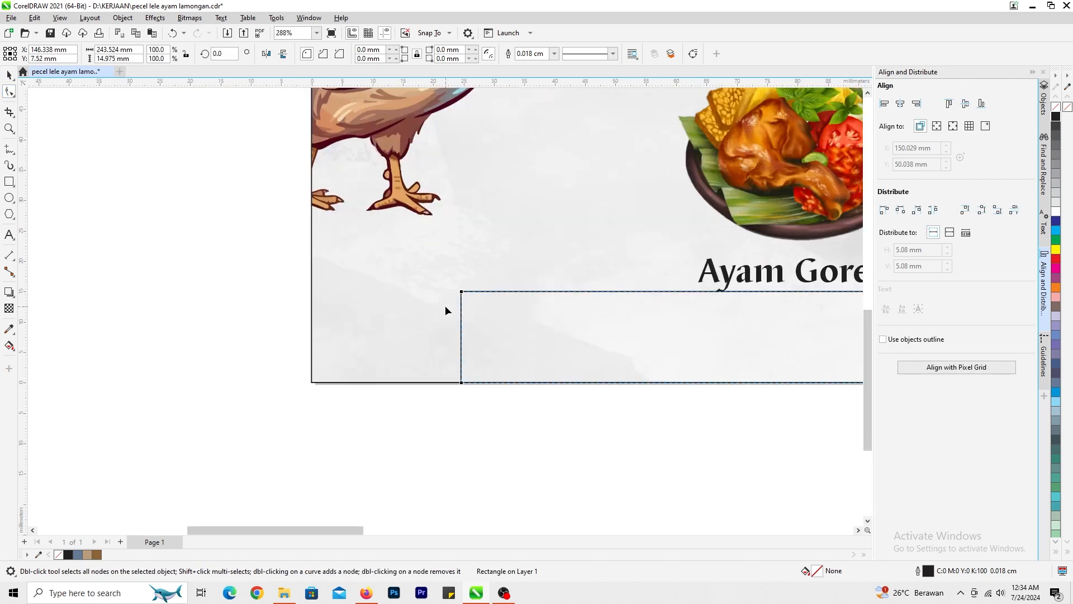
{"action": "left_click_drag", "start_coordinate": [462, 293], "coordinate": [478, 297]}
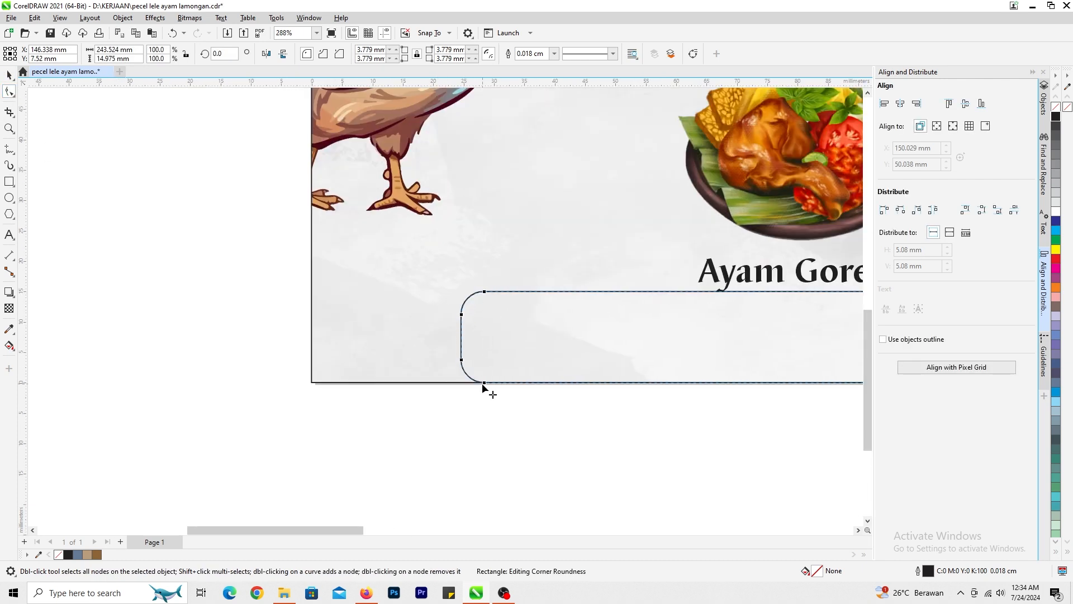
{"action": "scroll", "coordinate": [432, 378], "scroll_direction": "down", "scroll_amount": 5}
{"action": "scroll", "coordinate": [813, 308], "scroll_direction": "up", "scroll_amount": 4}
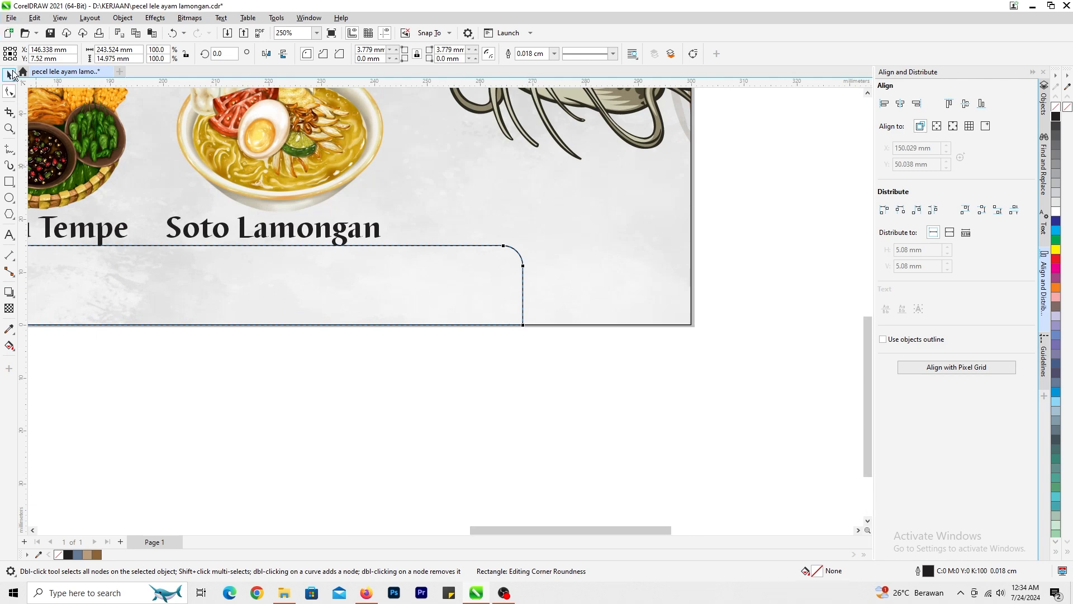
{"action": "left_click", "coordinate": [12, 74]}
- Centre the bottom rectangle horizontally on the banner background
{"action": "scroll", "coordinate": [458, 288], "scroll_direction": "down", "scroll_amount": 2}
{"action": "left_click", "coordinate": [489, 307], "text": "shift"}
{"action": "key", "text": "c"}
{"action": "left_click", "coordinate": [487, 367]}
{"action": "scroll", "coordinate": [441, 312], "scroll_direction": "down", "scroll_amount": 2}
{"action": "left_click", "coordinate": [306, 269]}
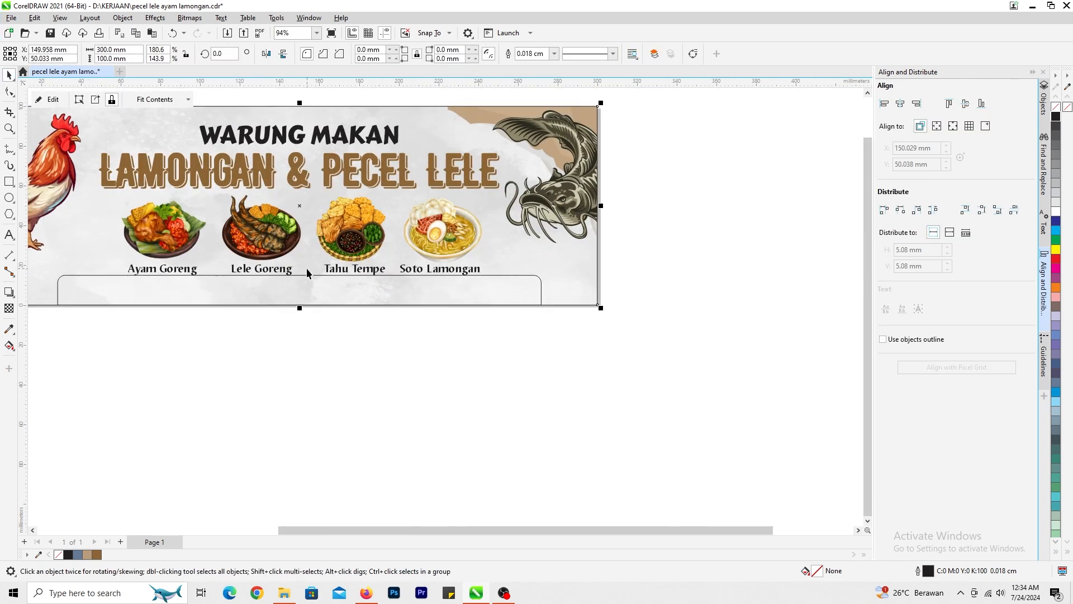
- Reduce the bottom rectangle's height to about 9.1 mm from above, keeping its base on the banner's lower edge
{"action": "scroll", "coordinate": [306, 272], "scroll_direction": "up", "scroll_amount": 2}
{"action": "left_click", "coordinate": [450, 308]}
{"action": "scroll", "coordinate": [444, 295], "scroll_direction": "up", "scroll_amount": 3}
{"action": "left_click_drag", "start_coordinate": [444, 295], "coordinate": [454, 322]}
{"action": "scroll", "coordinate": [454, 335], "scroll_direction": "down", "scroll_amount": 3}
{"action": "left_click", "coordinate": [454, 337]}
{"action": "scroll", "coordinate": [384, 247], "scroll_direction": "up", "scroll_amount": 2}
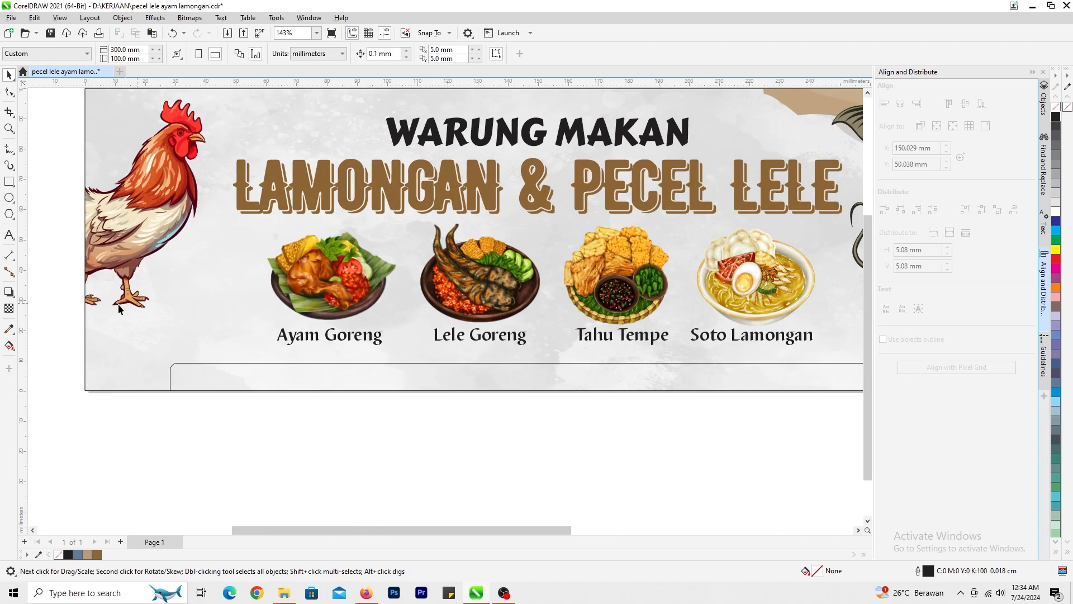
- Fill the bottom rectangle with the title's brown, C36 M56 Y87 K22, and remove its outline
{"action": "left_click", "coordinate": [185, 370]}
{"action": "left_click", "coordinate": [185, 370]}
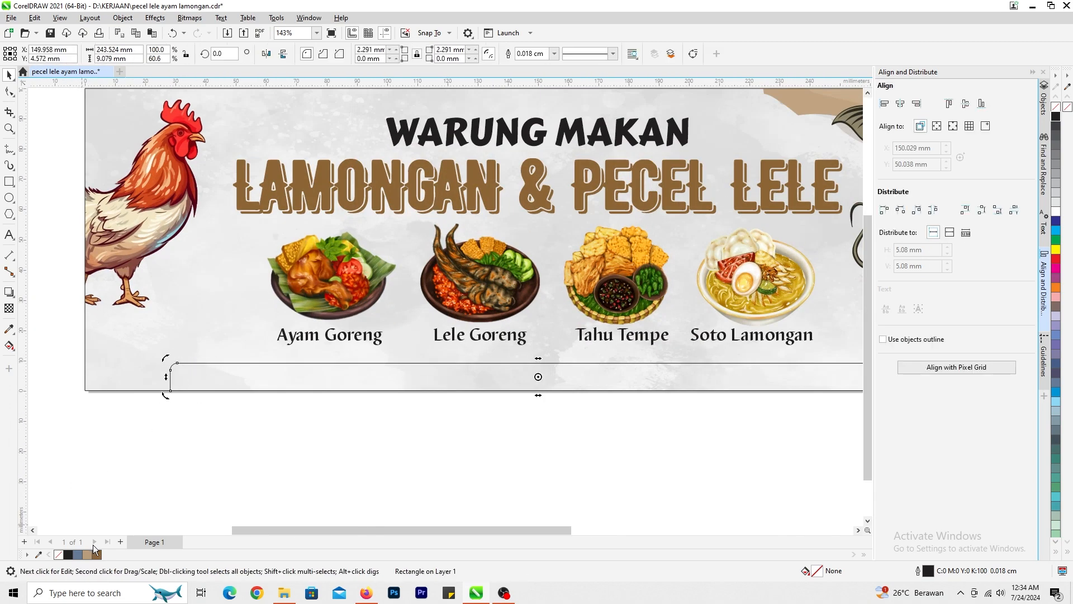
{"action": "left_click", "coordinate": [95, 553]}
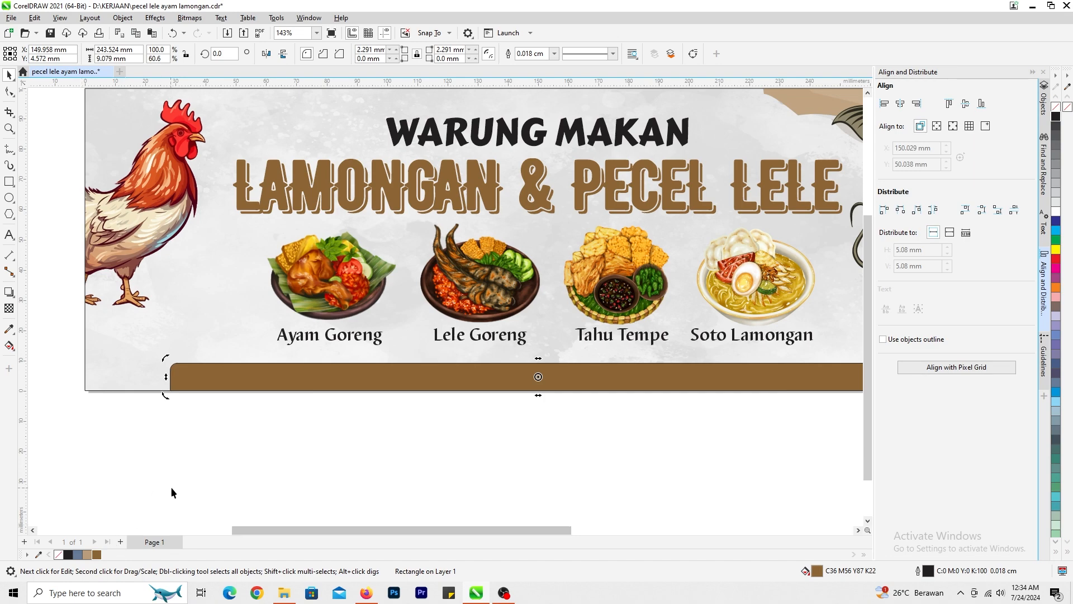
{"action": "left_click", "coordinate": [415, 381]}
{"action": "right_click", "coordinate": [1068, 107]}
{"action": "scroll", "coordinate": [434, 341], "scroll_direction": "down", "scroll_amount": 2}
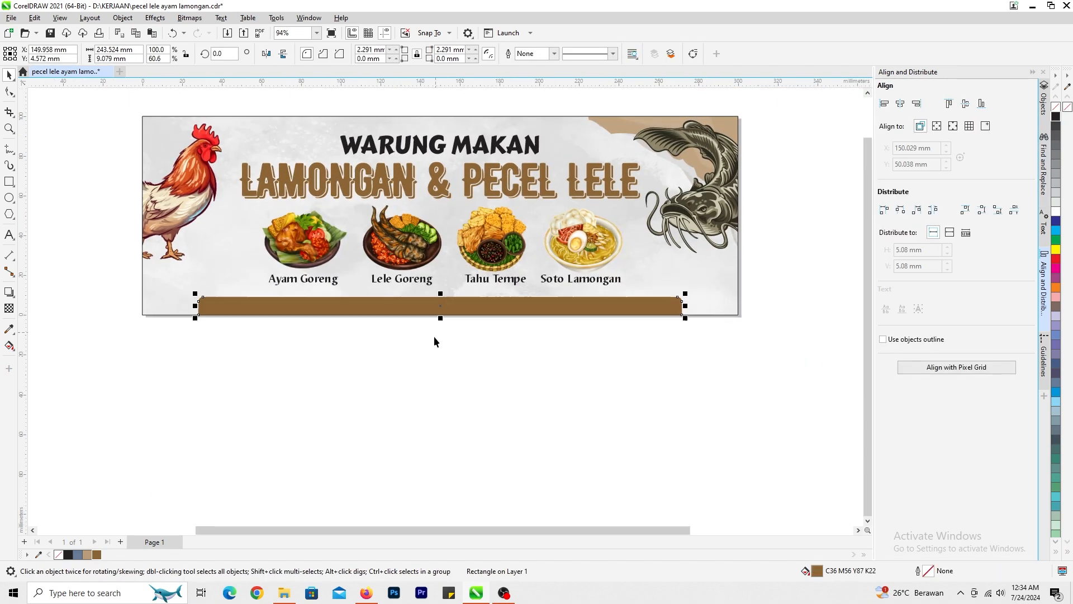
{"action": "left_click", "coordinate": [435, 337]}
- Bring the phone and house icons onto the brown bar in front of it and shrink them to about 5.7 mm high
{"action": "scroll", "coordinate": [484, 341], "scroll_direction": "down", "scroll_amount": 1}
{"action": "scroll", "coordinate": [484, 341], "scroll_direction": "down", "scroll_amount": 2}
{"action": "left_click_drag", "start_coordinate": [559, 325], "coordinate": [193, 342]}
{"action": "scroll", "coordinate": [193, 342], "scroll_direction": "up", "scroll_amount": 5}
{"action": "key", "text": "shift+Page_Up"}
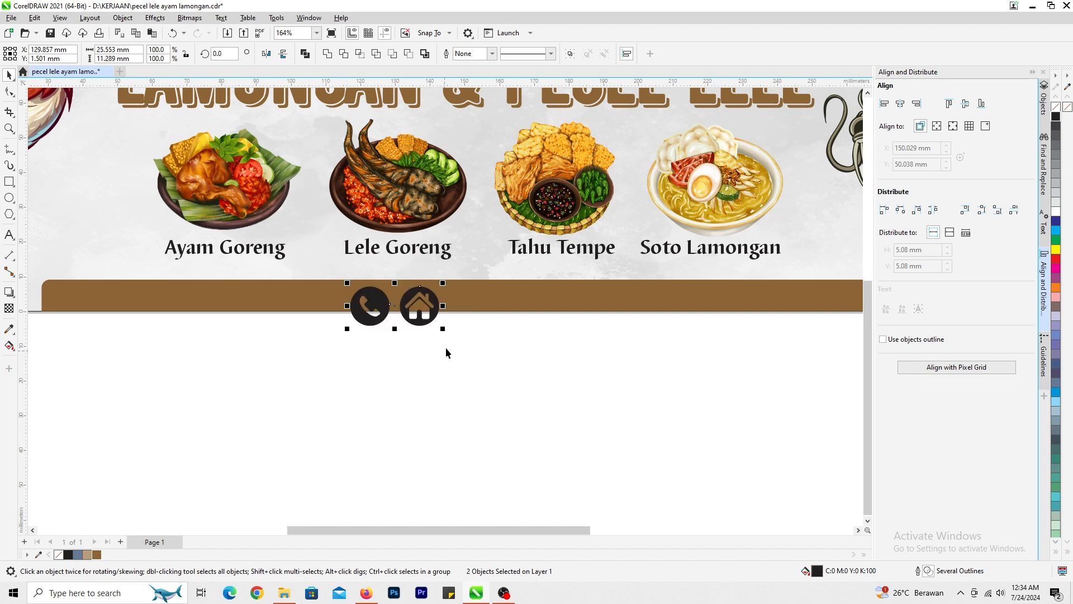
{"action": "left_click_drag", "start_coordinate": [445, 331], "coordinate": [399, 310]}
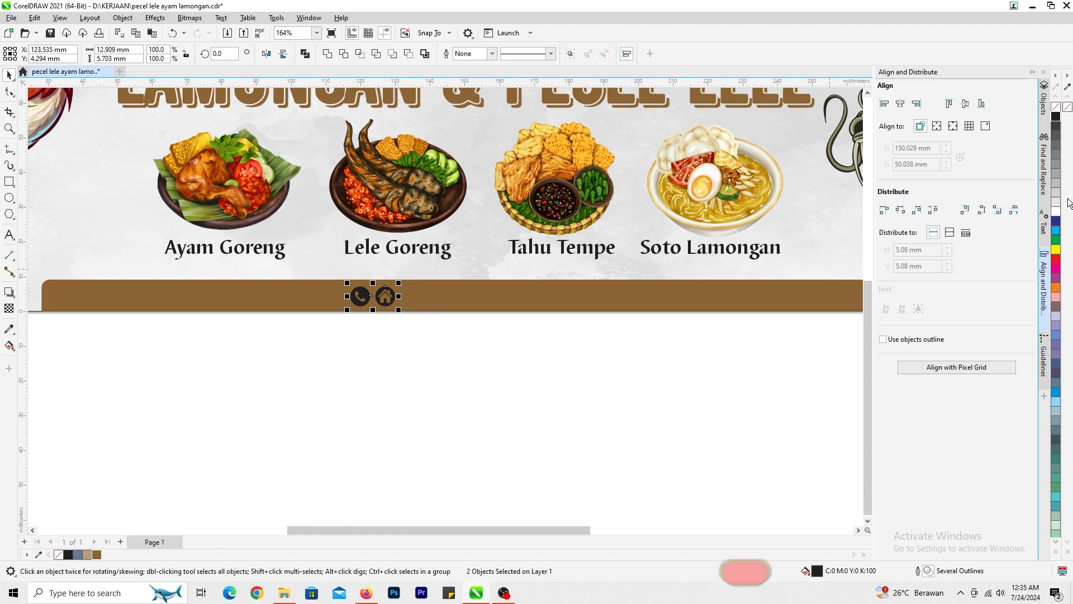
- Fill the phone and house icons white and move the house icon further right along the bar, to about X 175 mm
{"action": "left_click", "coordinate": [1056, 212]}
{"action": "key", "text": "Escape"}
{"action": "scroll", "coordinate": [435, 310], "scroll_direction": "down", "scroll_amount": 3}
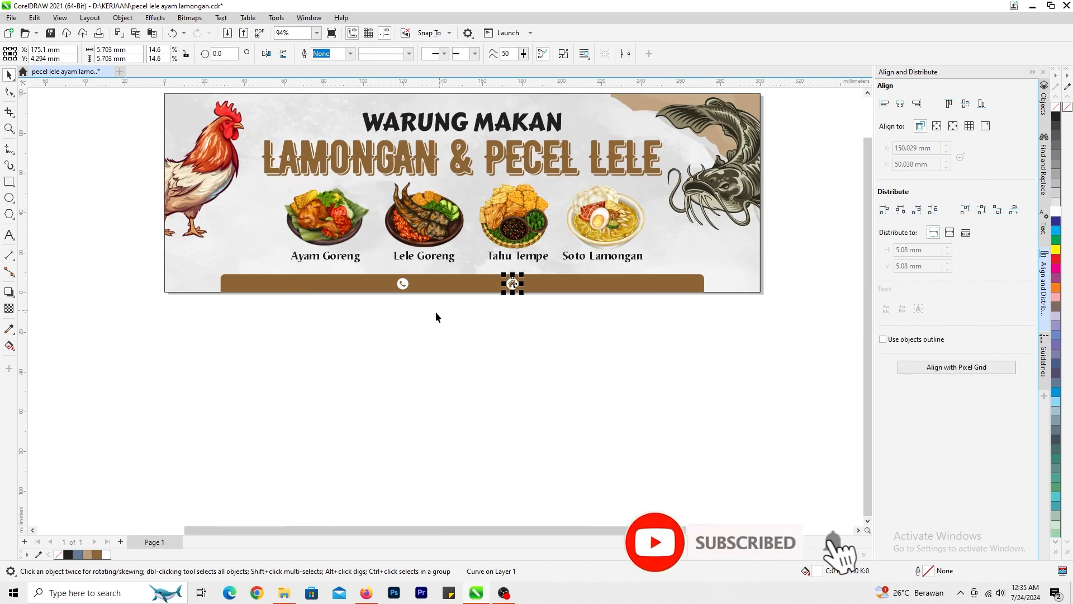
- Add the artistic text "MENERIMA PESANAN :" near the banner's lower-left corner
{"action": "scroll", "coordinate": [428, 305], "scroll_direction": "up", "scroll_amount": 3}
{"action": "left_click", "coordinate": [9, 237]}
{"action": "left_click", "coordinate": [163, 323]}
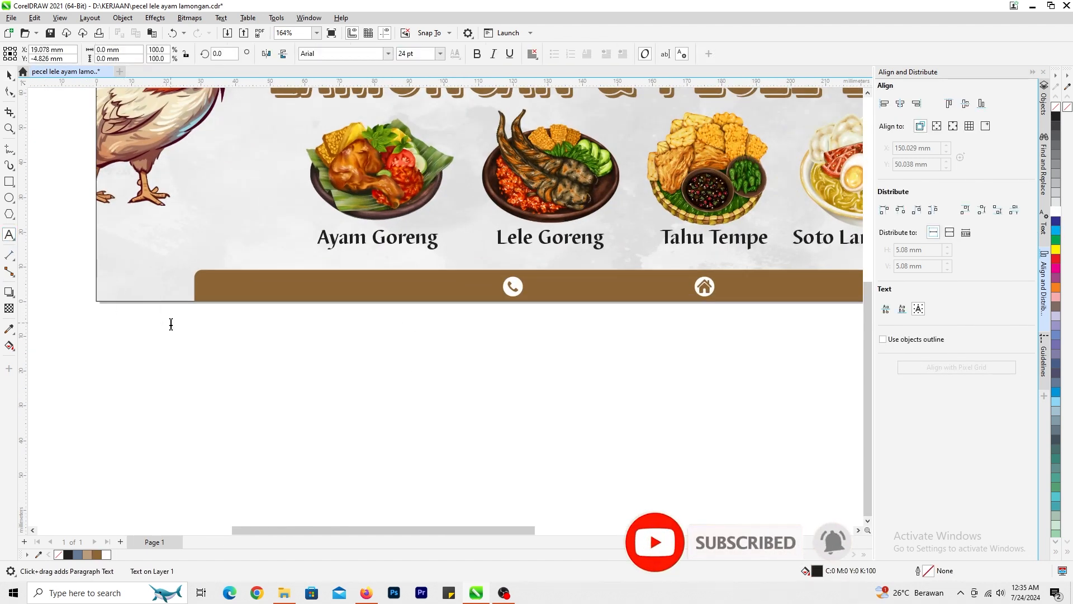
{"action": "type", "text": "MENERIMA PESAN"}
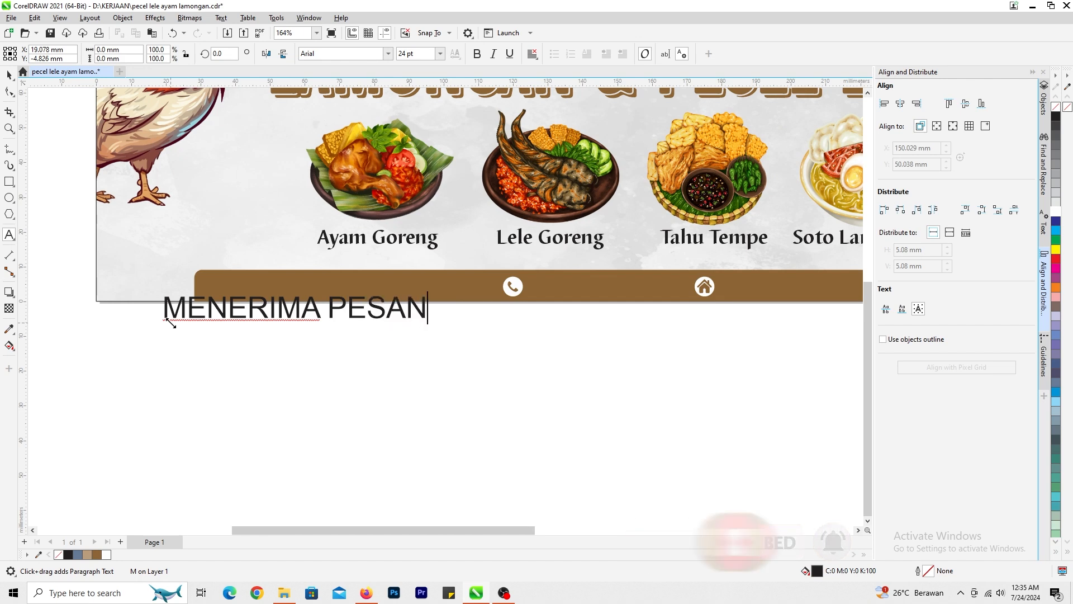
{"action": "type", "text": "AN :"}
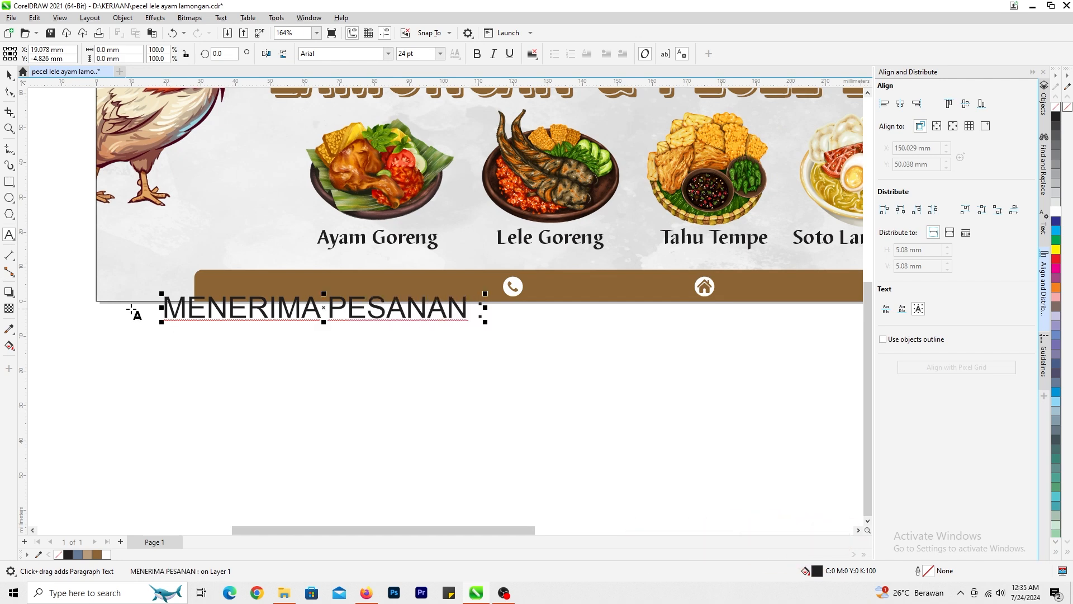
- Set the "MENERIMA PESANAN :" text in bold Century Gothic and scale it down to about 17.6 pt
{"action": "left_click", "coordinate": [10, 75]}
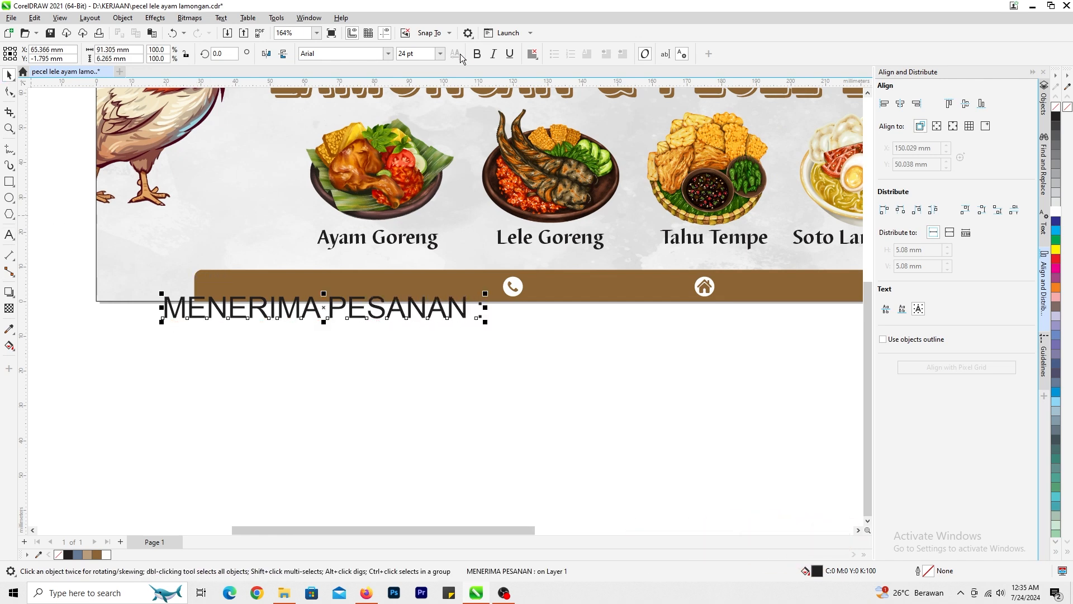
{"action": "left_click", "coordinate": [388, 53]}
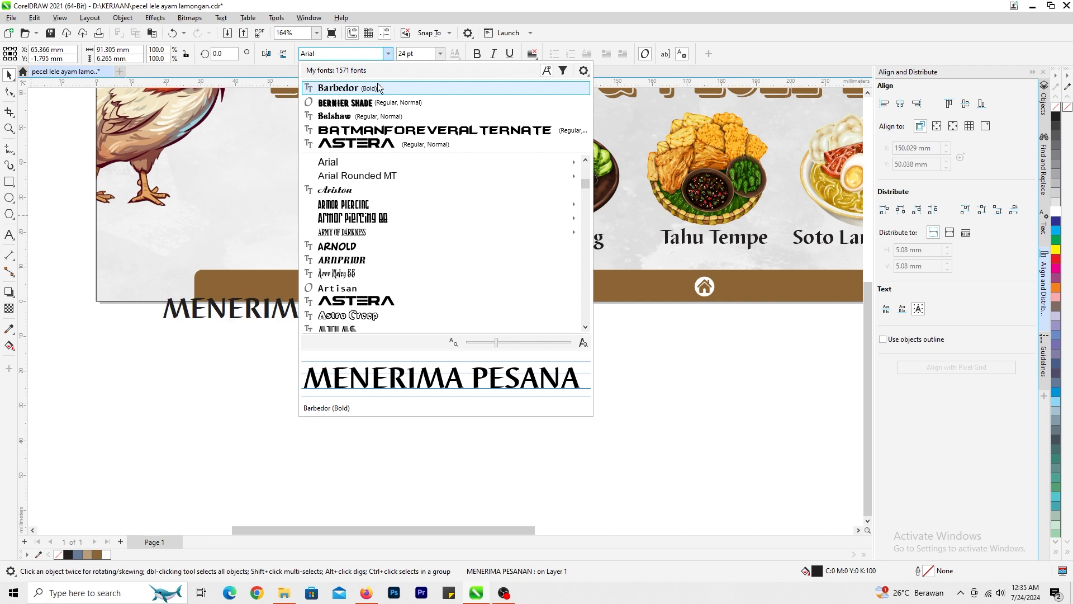
{"action": "scroll", "coordinate": [422, 270], "scroll_direction": "down", "scroll_amount": 3}
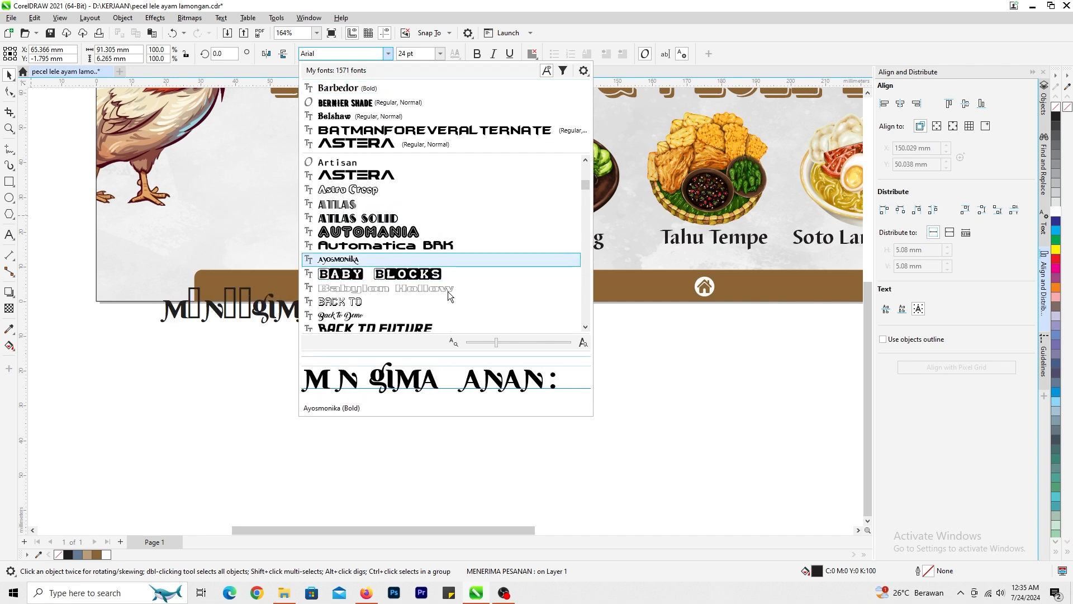
{"action": "scroll", "coordinate": [448, 290], "scroll_direction": "down", "scroll_amount": 5}
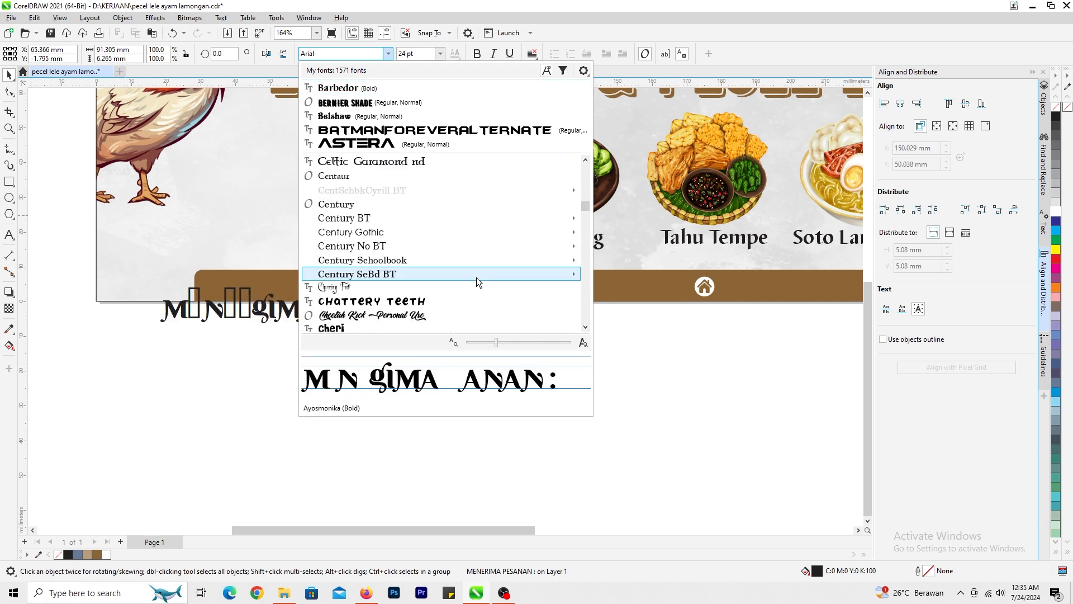
{"action": "left_click", "coordinate": [386, 232]}
{"action": "left_click_drag", "start_coordinate": [481, 327], "coordinate": [434, 328]}
{"action": "left_click", "coordinate": [477, 54]}
- Place "MENERIMA PESANAN :" on the left part of the brown bar, fill it white and shrink it to about 16.7 pt
{"action": "scroll", "coordinate": [468, 358], "scroll_direction": "up", "scroll_amount": 2}
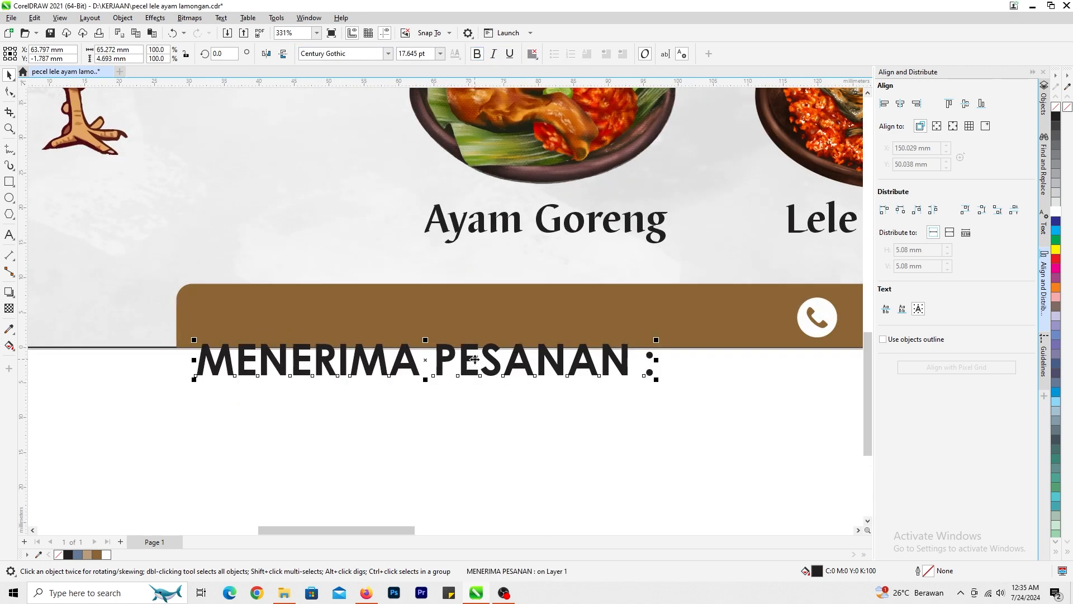
{"action": "left_click_drag", "start_coordinate": [475, 359], "coordinate": [495, 316]}
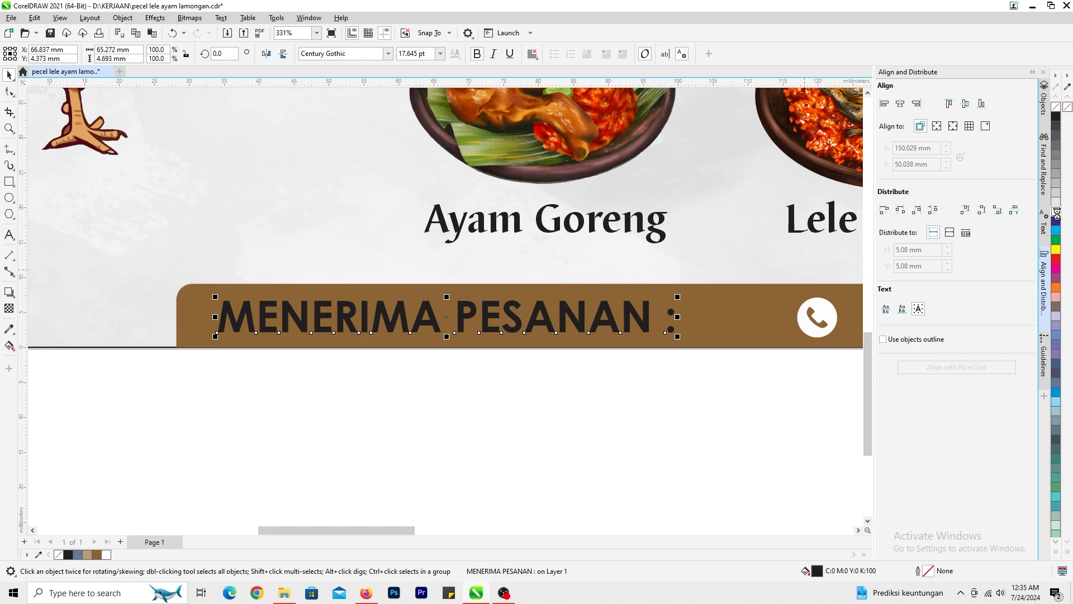
{"action": "left_click", "coordinate": [1056, 213]}
{"action": "left_click", "coordinate": [768, 352]}
- Move the phone icon left along the brown bar, just after "MENERIMA PESANAN :", to about X 106.6 mm
{"action": "scroll", "coordinate": [768, 348], "scroll_direction": "up", "scroll_amount": 1}
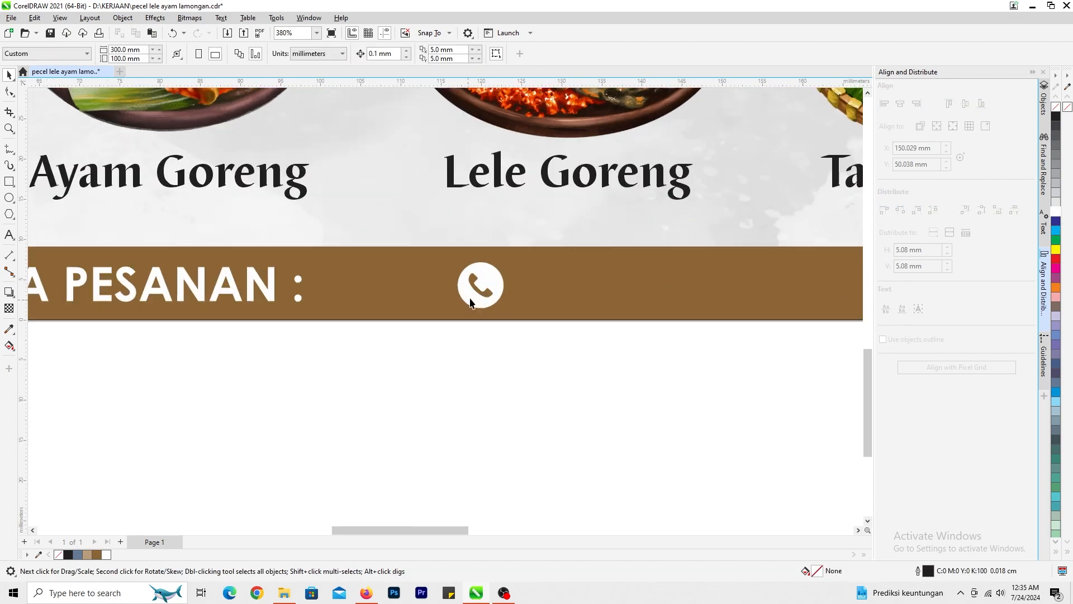
{"action": "left_click_drag", "start_coordinate": [470, 302], "coordinate": [361, 300]}
{"action": "scroll", "coordinate": [647, 304], "scroll_direction": "down", "scroll_amount": 3}
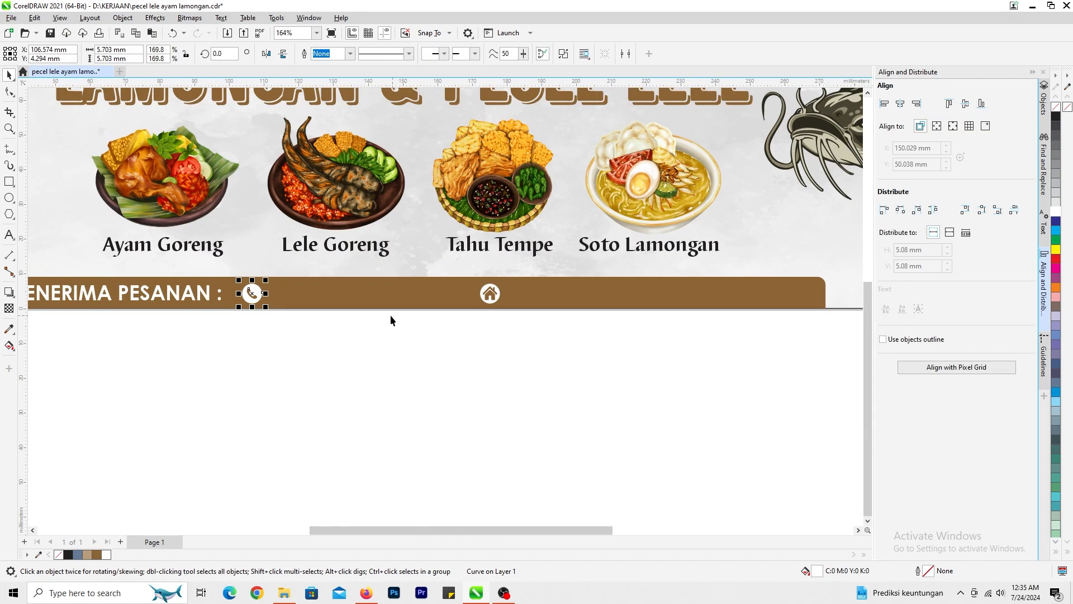
{"action": "scroll", "coordinate": [391, 317], "scroll_direction": "down", "scroll_amount": 2}
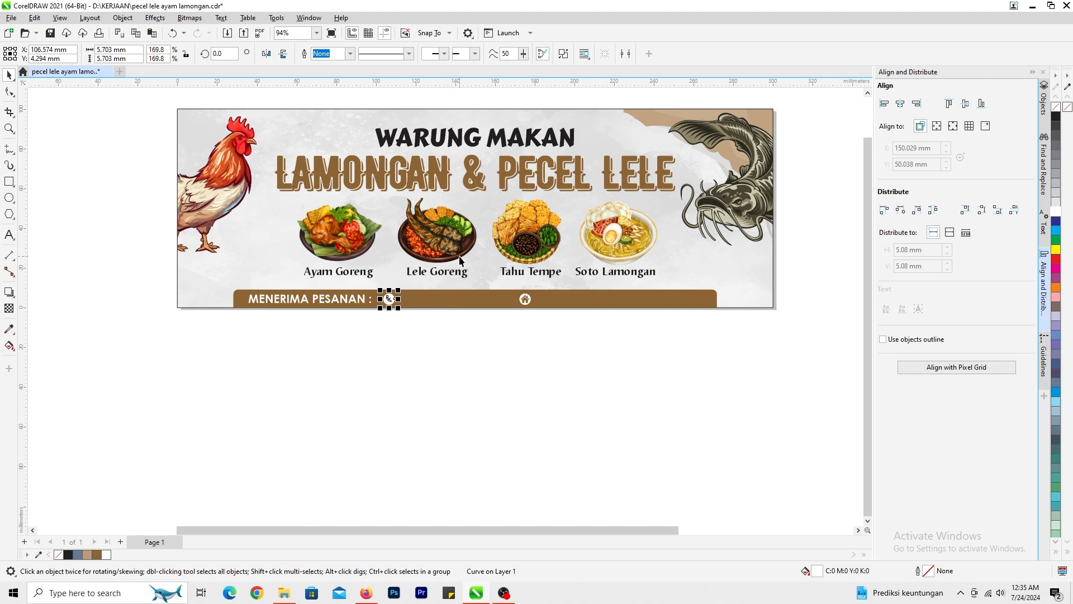
- Remove the colon from the end of the "MENERIMA PESANAN :" text on the brown bar
{"action": "scroll", "coordinate": [451, 307], "scroll_direction": "up", "scroll_amount": 4}
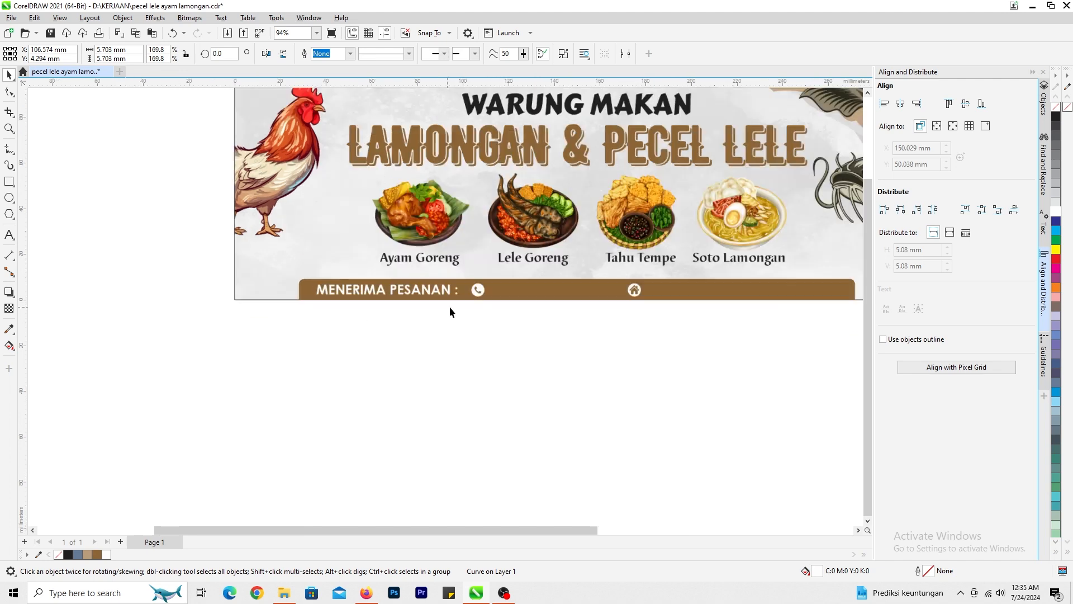
{"action": "left_click", "coordinate": [9, 235]}
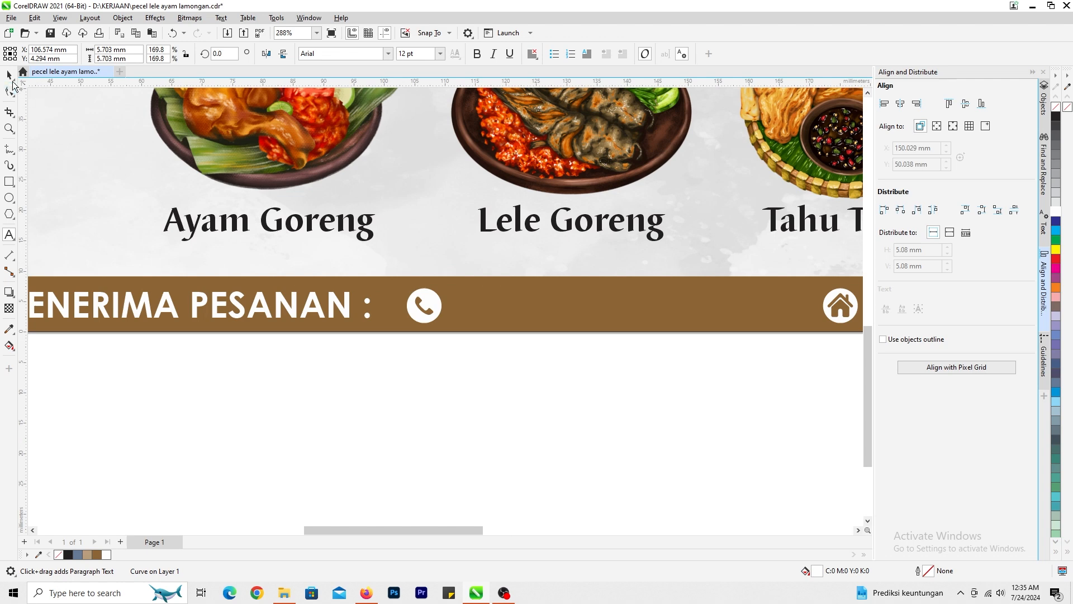
{"action": "left_click", "coordinate": [9, 75]}
{"action": "left_click", "coordinate": [356, 306]}
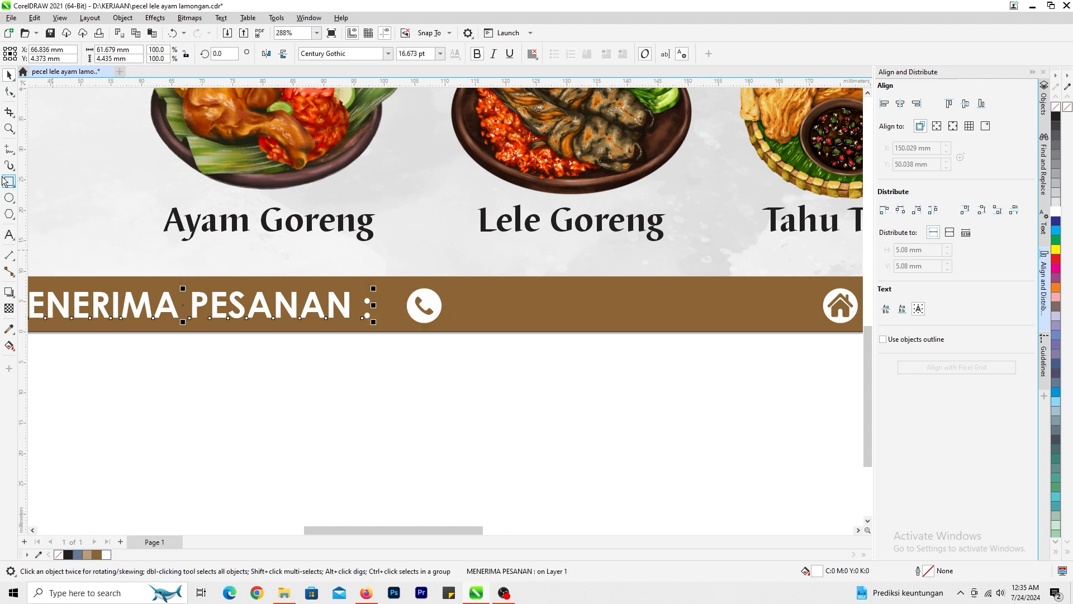
{"action": "left_click", "coordinate": [9, 240]}
{"action": "key", "text": "BackSpace"}
{"action": "left_click", "coordinate": [7, 77]}
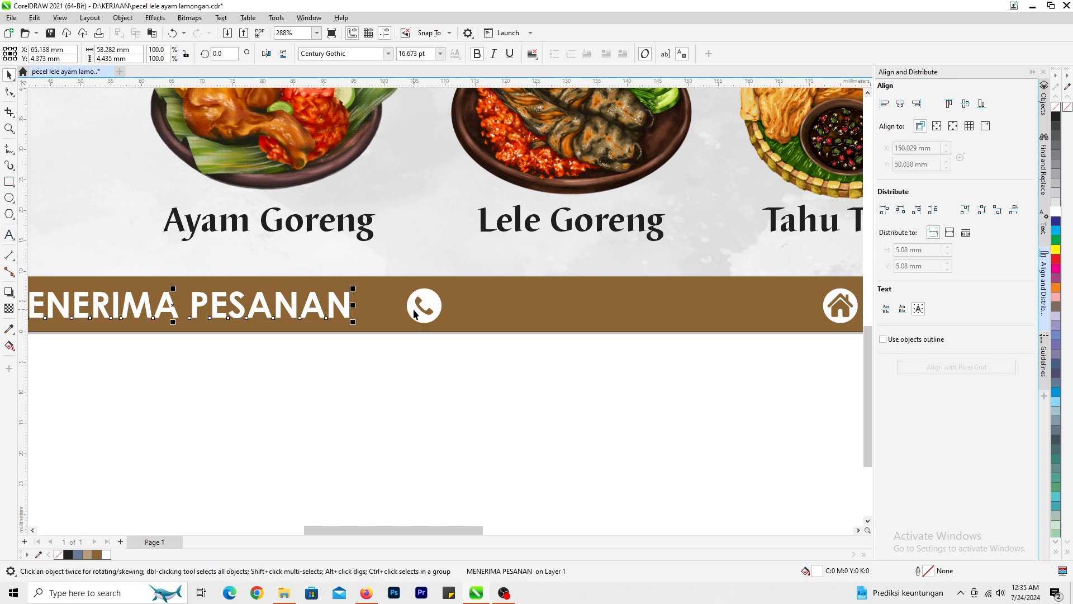
- Copy the "MENERIMA PESANAN" text to just after the phone icon and replace the copy's wording with the contact phone number
{"action": "scroll", "coordinate": [264, 303], "scroll_direction": "down", "scroll_amount": 3}
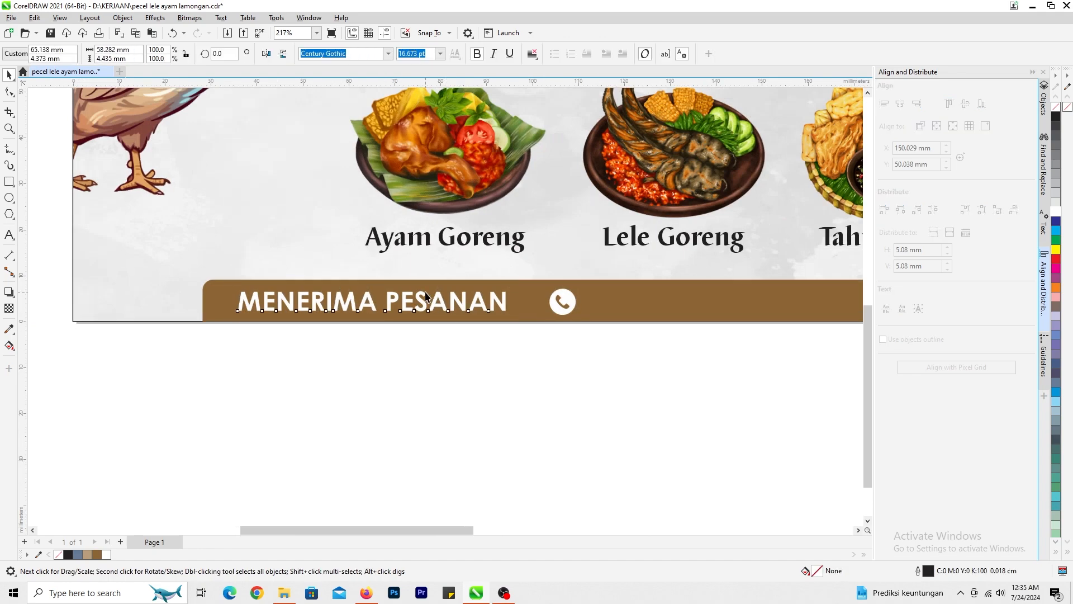
{"action": "key", "text": "ctrl+v"}
{"action": "key", "text": "ctrl+z"}
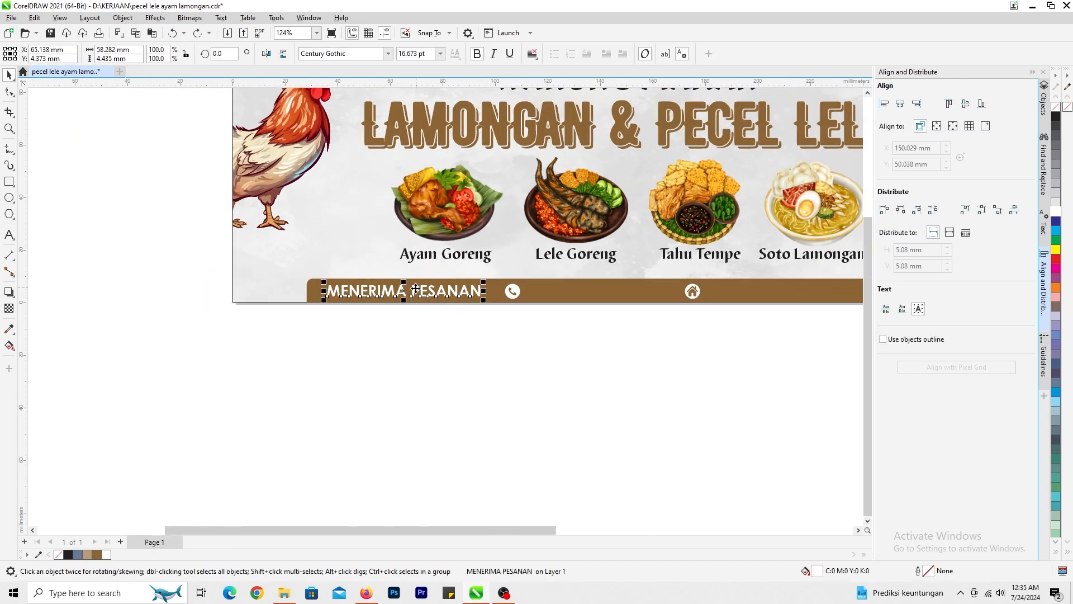
{"action": "left_click_drag", "start_coordinate": [408, 292], "coordinate": [606, 309]}
{"action": "right_click", "coordinate": [606, 309]}
{"action": "scroll", "coordinate": [587, 302], "scroll_direction": "up", "scroll_amount": 2}
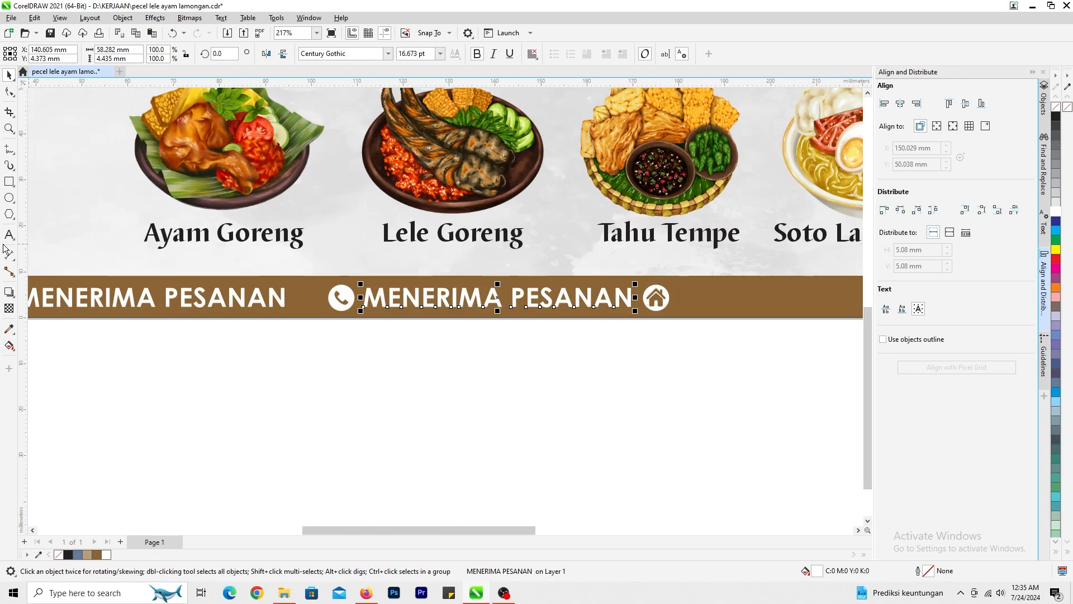
{"action": "left_click", "coordinate": [10, 237]}
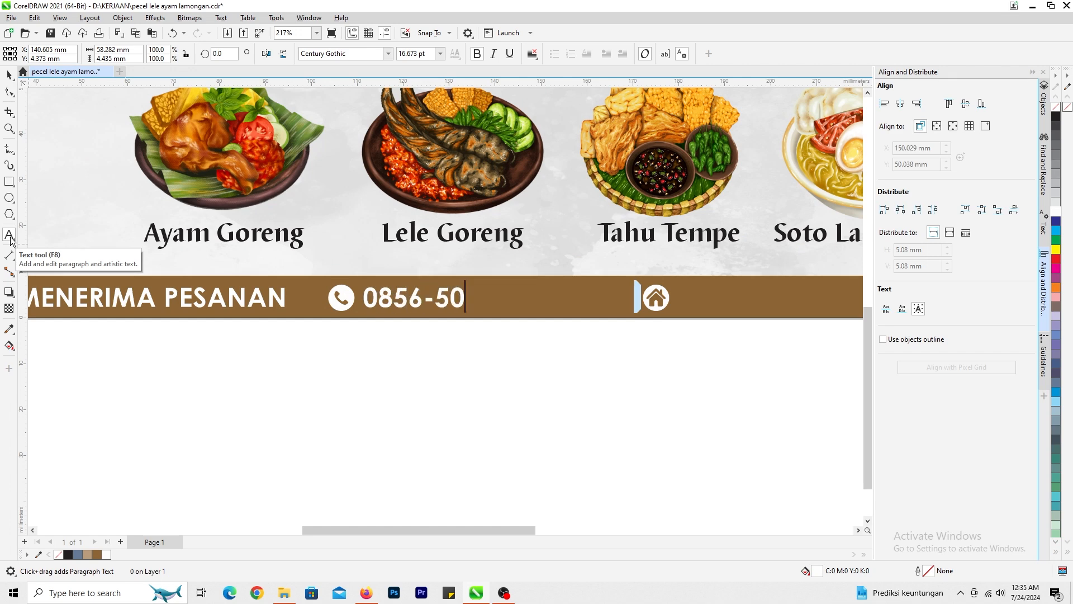
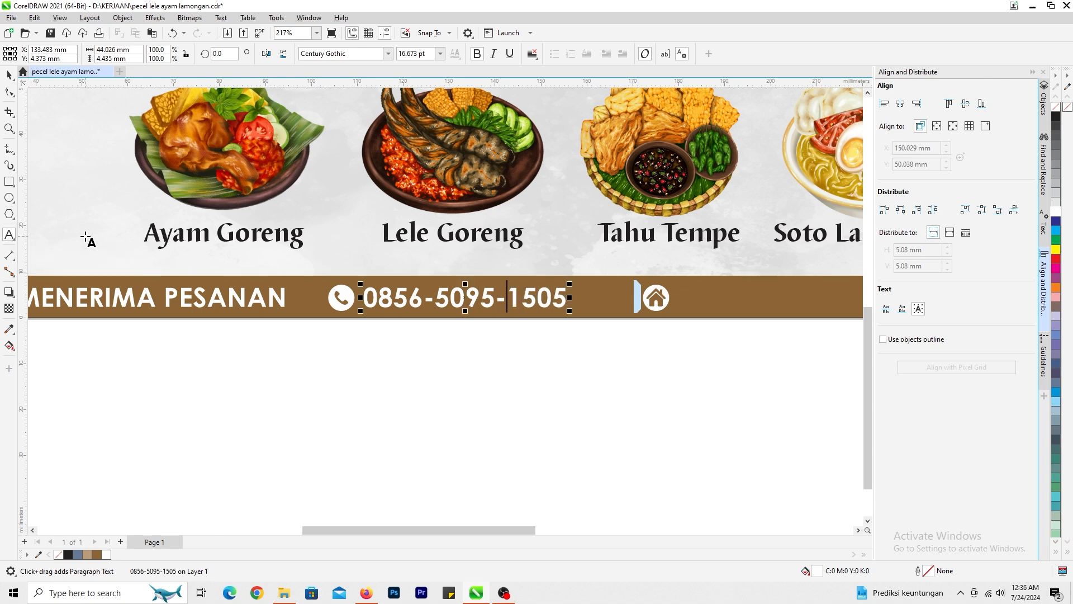
- Draw a thin vertical divider about 0.7 x 7.5 mm between "MENERIMA PESANAN" and the phone icon, filled white without an outline
{"action": "left_click", "coordinate": [9, 181]}
{"action": "scroll", "coordinate": [447, 304], "scroll_direction": "up", "scroll_amount": 3}
{"action": "left_click_drag", "start_coordinate": [405, 239], "coordinate": [423, 365]}
{"action": "left_click", "coordinate": [9, 75]}
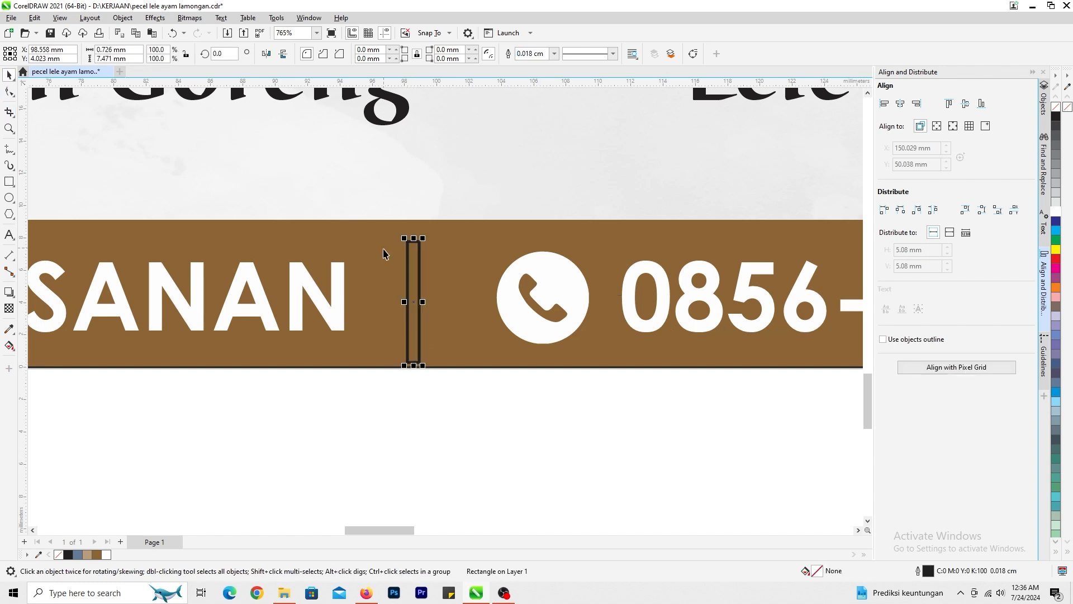
{"action": "left_click_drag", "start_coordinate": [424, 278], "coordinate": [431, 274]}
{"action": "left_click", "coordinate": [1056, 211]}
{"action": "right_click", "coordinate": [1068, 107]}
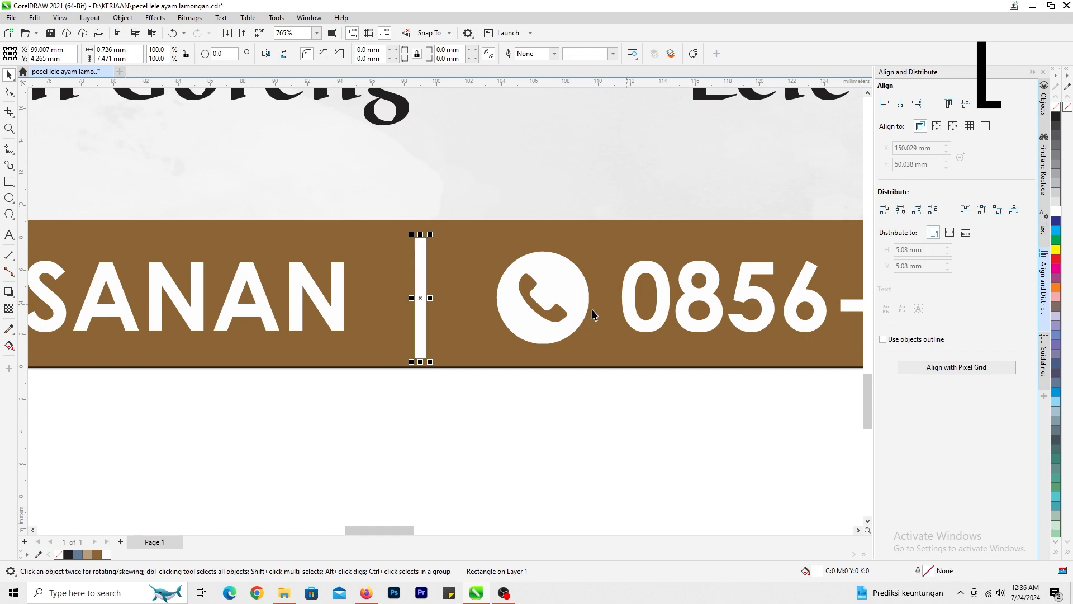
- Copy the white divider to just after the phone number, at about X 162.8 mm, and bring the home icon closer to it
{"action": "scroll", "coordinate": [408, 292], "scroll_direction": "down", "scroll_amount": 3}
{"action": "left_click_drag", "start_coordinate": [411, 294], "coordinate": [665, 296]}
{"action": "scroll", "coordinate": [451, 301], "scroll_direction": "up", "scroll_amount": 3}
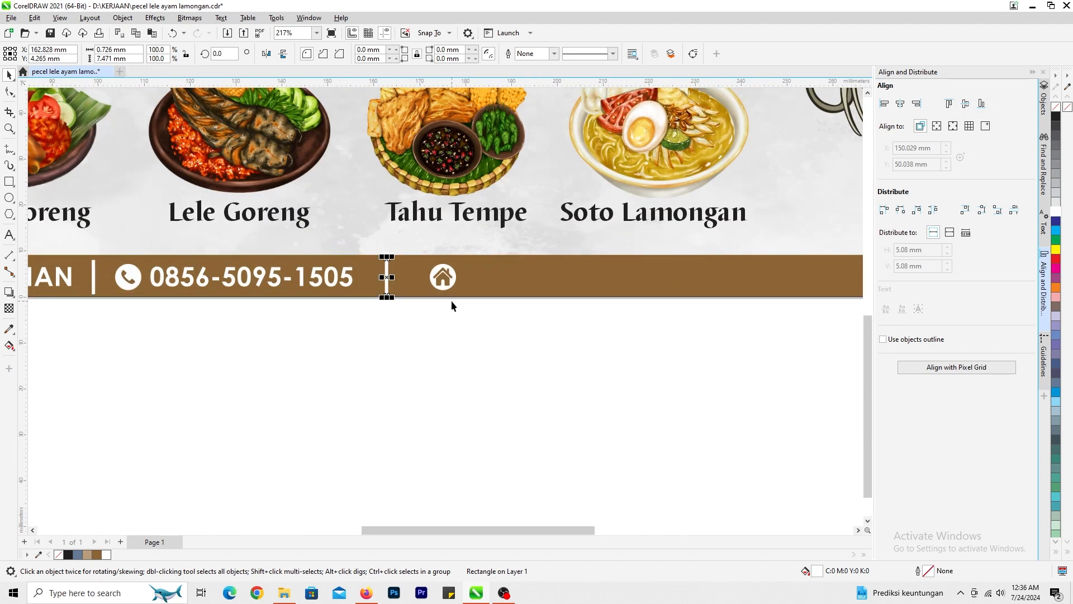
{"action": "left_click_drag", "start_coordinate": [441, 279], "coordinate": [648, 302]}
- Place a copy of the phone number text after the home icon and replace its wording with the stall's street address
{"action": "scroll", "coordinate": [392, 296], "scroll_direction": "down", "scroll_amount": 3}
{"action": "left_click", "coordinate": [374, 309]}
{"action": "left_click", "coordinate": [10, 238]}
{"action": "key", "text": "ctrl+a"}
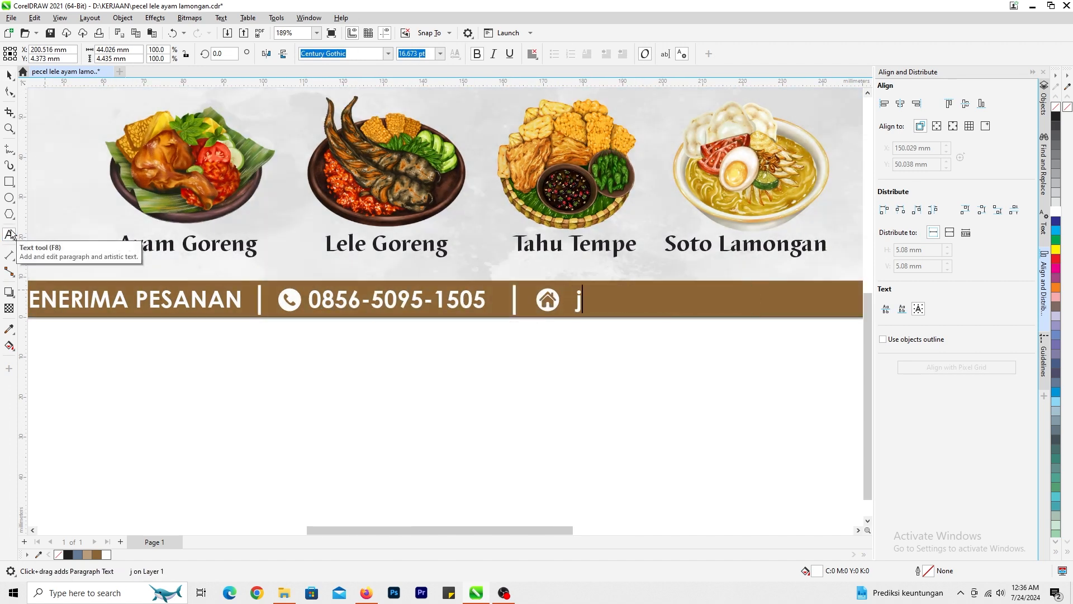
{"action": "key", "text": "BackSpace"}
{"action": "key", "text": "BackSpace"}
{"action": "key", "text": "BackSpace"}
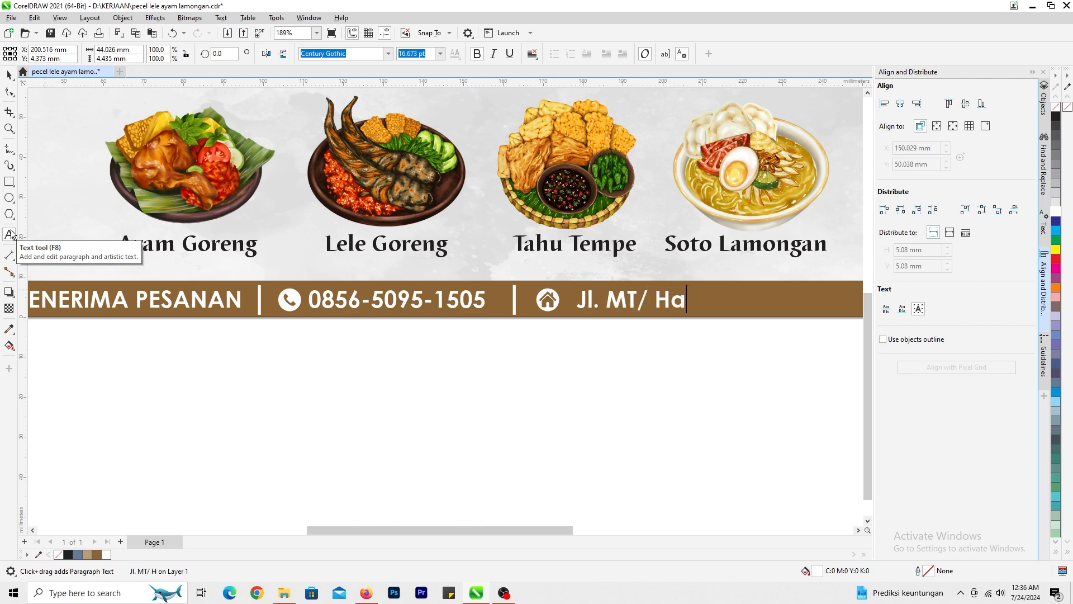
{"action": "key", "text": "BackSpace"}
{"action": "key", "text": "BackSpace"}
{"action": "key", "text": "BackSpace"}
{"action": "key", "text": "BackSpace"}
{"action": "key", "text": "BackSpace"}
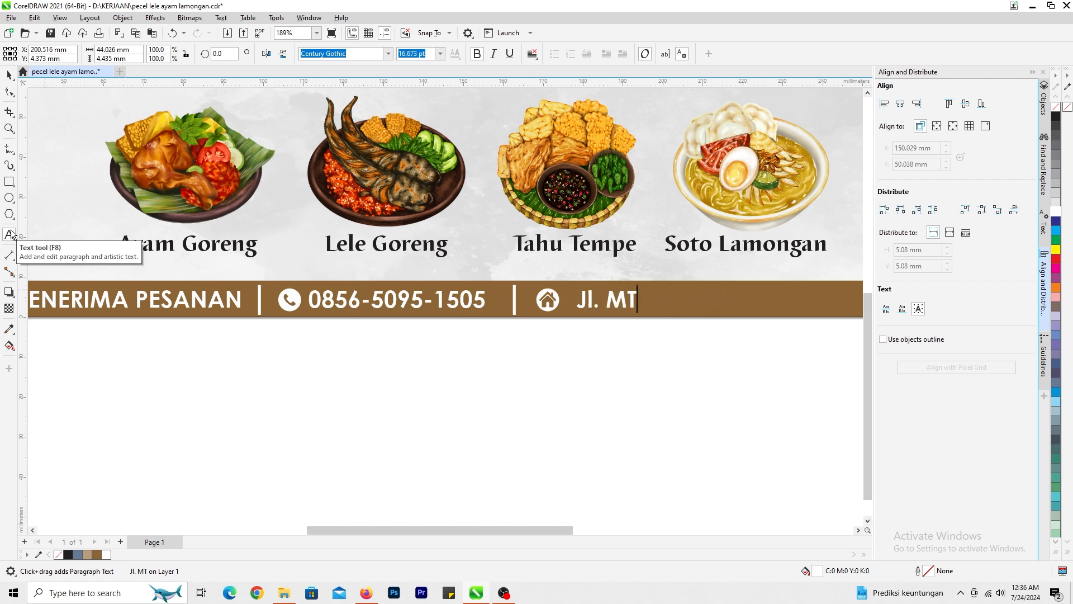
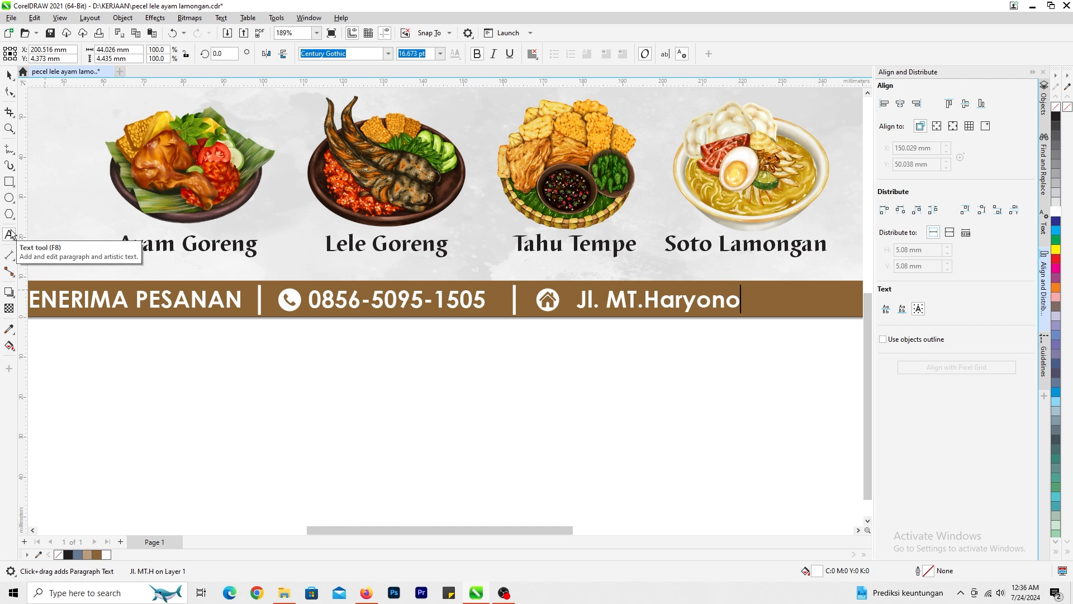
{"action": "left_click", "coordinate": [9, 234]}
{"action": "type", "text": ", Ketapang"}
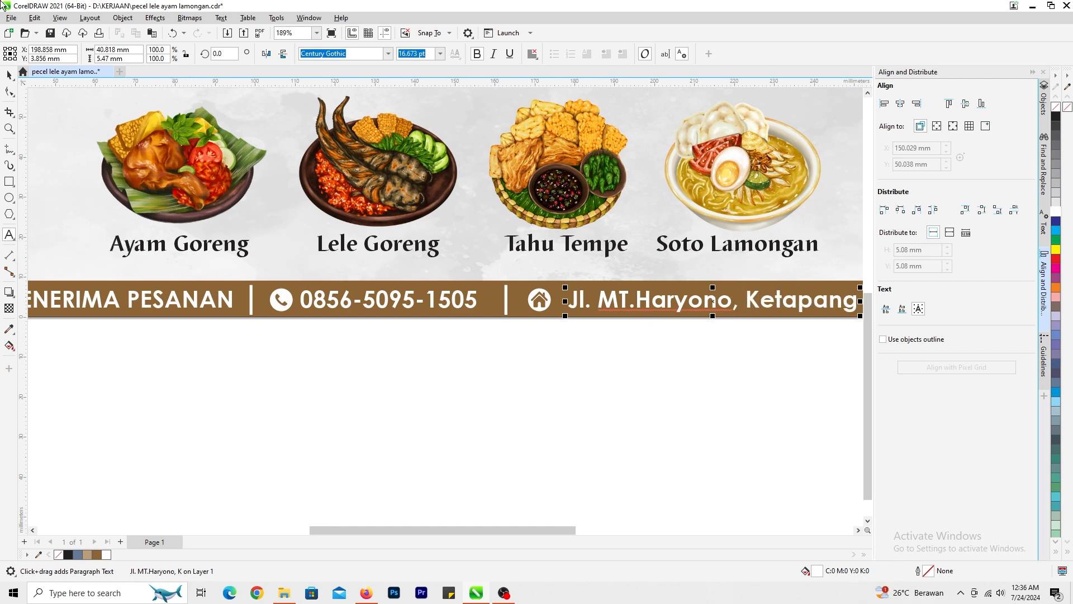
- Group the contact texts, icons and dividers and centre the group horizontally on the brown bar
{"action": "left_click", "coordinate": [10, 74]}
{"action": "scroll", "coordinate": [465, 315], "scroll_direction": "down", "scroll_amount": 4}
{"action": "left_click", "coordinate": [461, 323]}
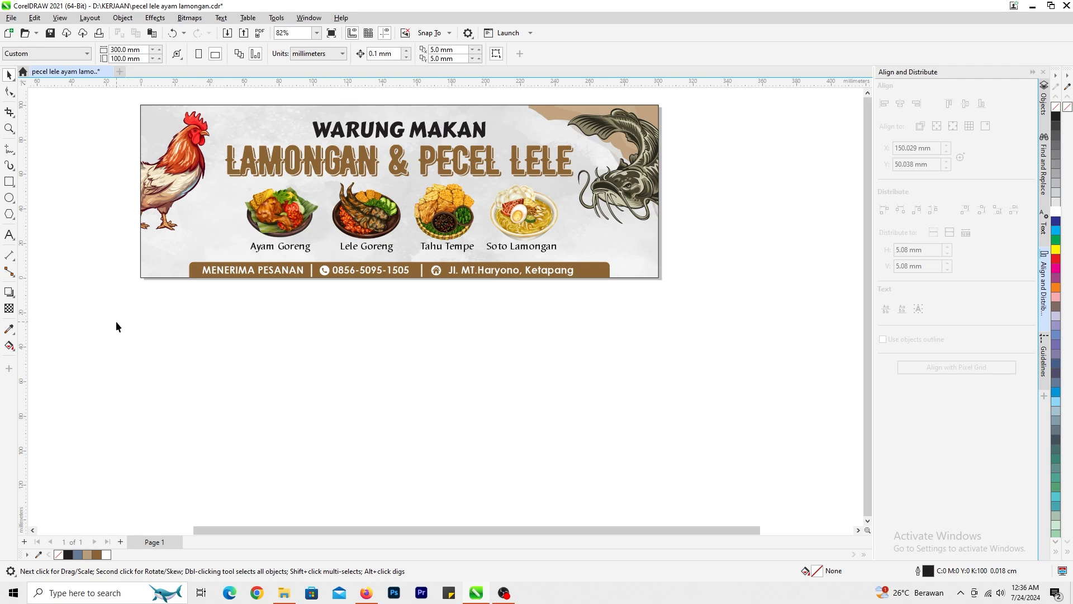
{"action": "left_click_drag", "start_coordinate": [116, 322], "coordinate": [586, 261]}
{"action": "key", "text": "ctrl+g"}
{"action": "left_click", "coordinate": [596, 273], "text": "shift"}
{"action": "key", "text": "c"}
{"action": "left_click", "coordinate": [503, 320]}
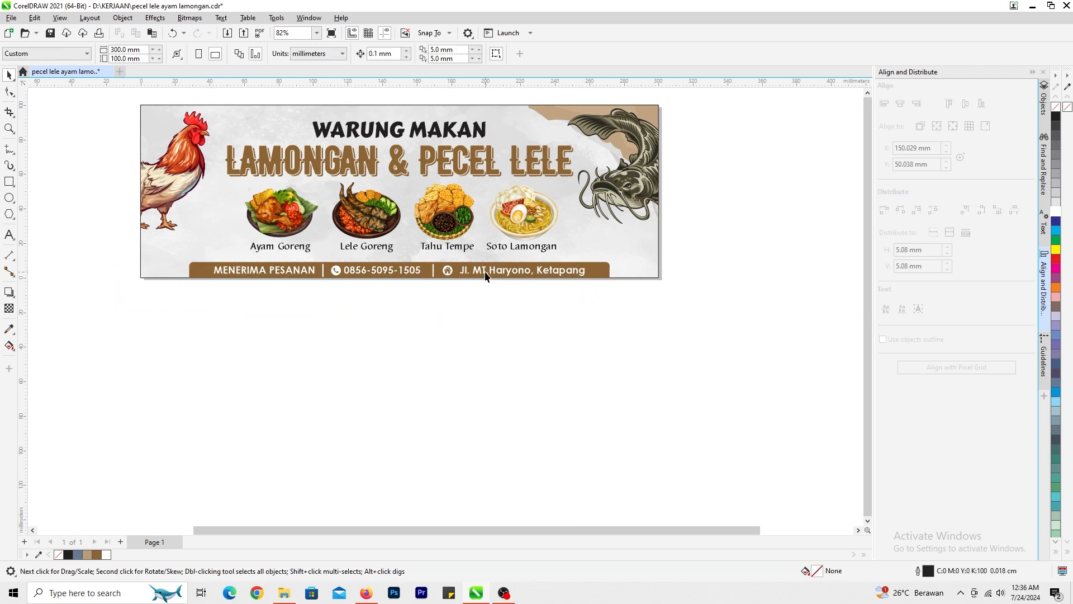
- Narrow the brown bar evenly on both sides so it fits more closely around the contact details
{"action": "left_click", "coordinate": [485, 275]}
{"action": "scroll", "coordinate": [611, 273], "scroll_direction": "up", "scroll_amount": 3}
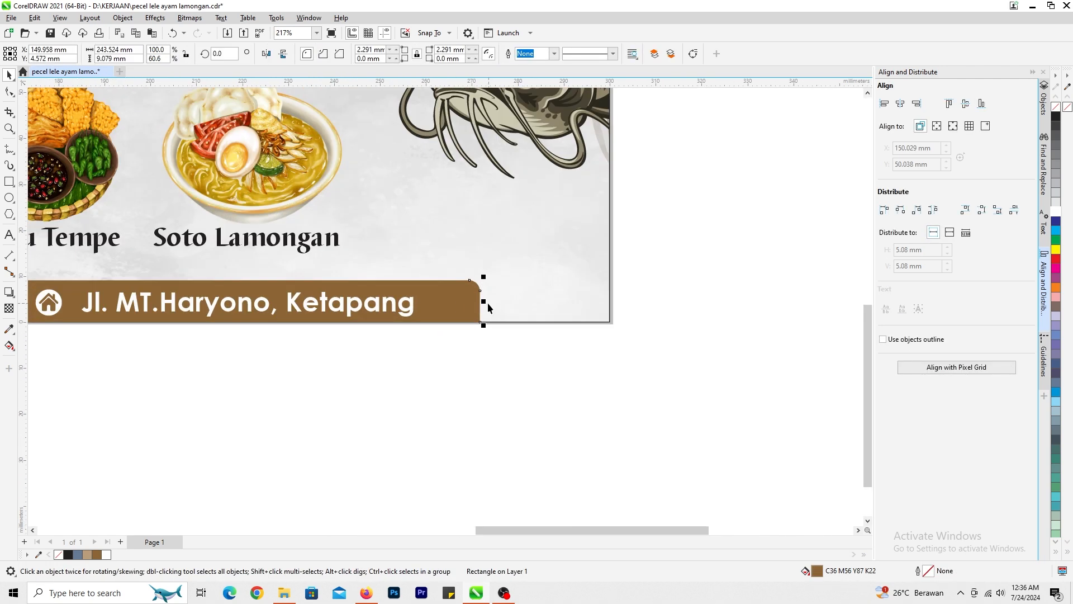
{"action": "left_click_drag", "start_coordinate": [488, 303], "coordinate": [450, 303]}
{"action": "left_click", "coordinate": [428, 491]}
{"action": "scroll", "coordinate": [483, 453], "scroll_direction": "down", "scroll_amount": 2}
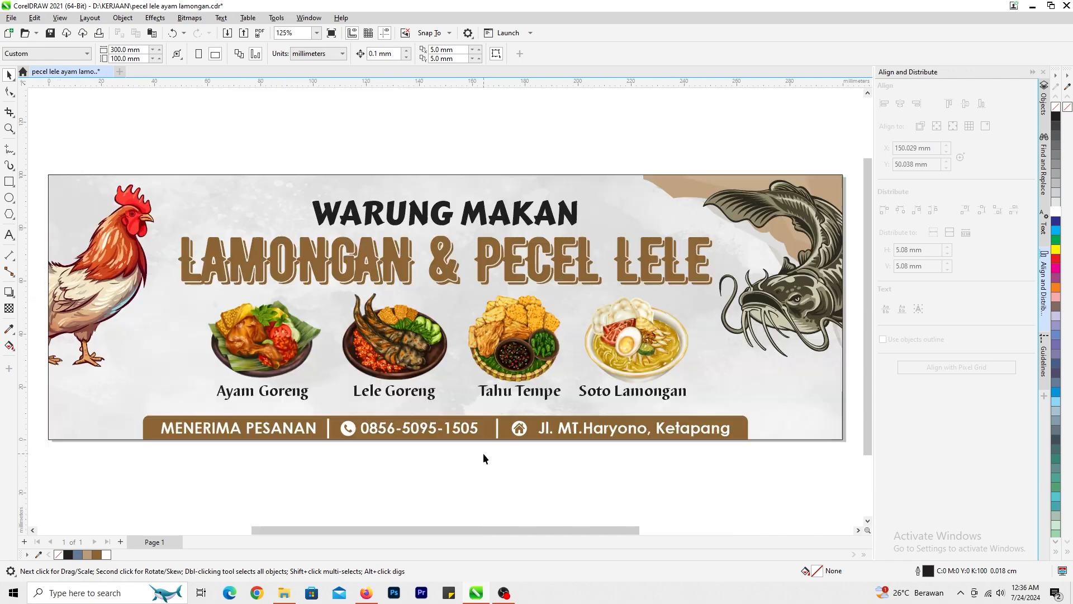
{"action": "left_click", "coordinate": [505, 594]}
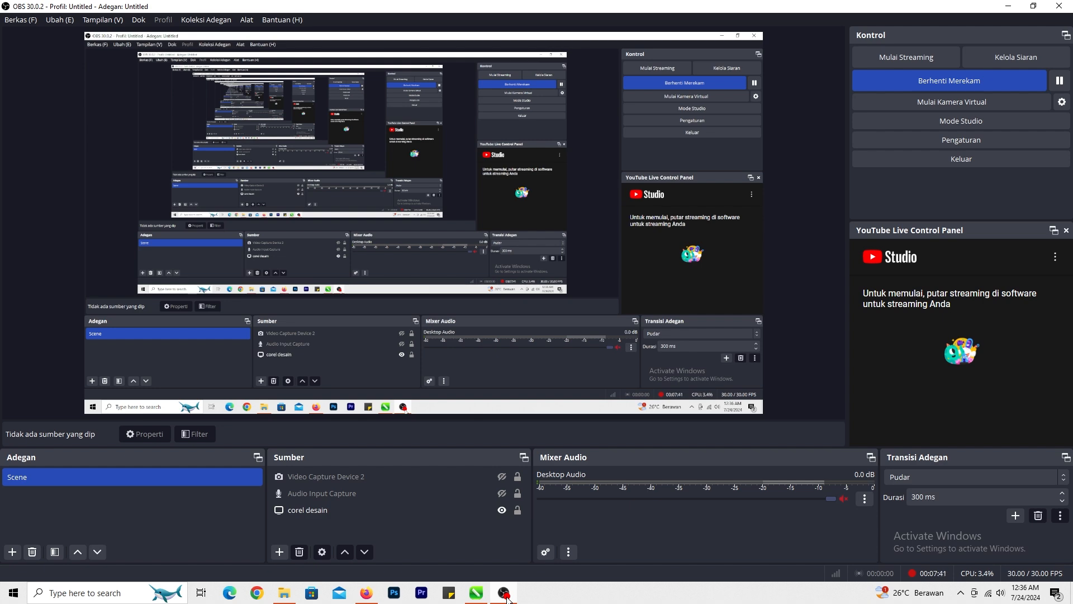
{"action": "left_click", "coordinate": [505, 594]}
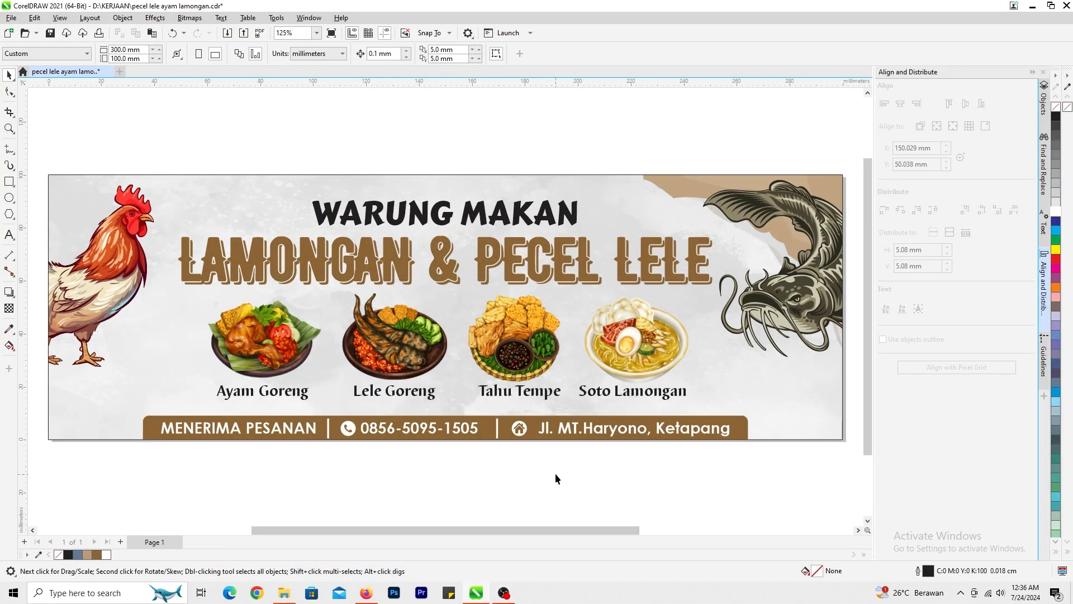
- Try moving the rooster inside the banner's PowerClip down and inward, to about X 14.7 mm, Y 51.3 mm
{"action": "left_click", "coordinate": [131, 338]}
{"action": "scroll", "coordinate": [131, 338], "scroll_direction": "down", "scroll_amount": 1}
{"action": "left_click", "coordinate": [424, 305]}
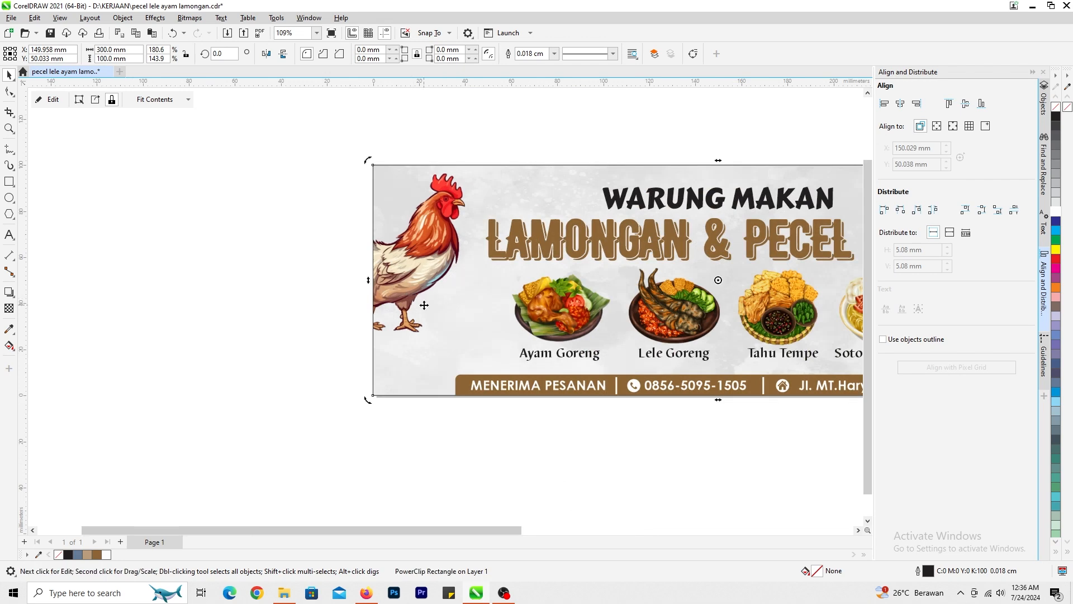
{"action": "left_click", "coordinate": [59, 99]}
{"action": "left_click", "coordinate": [429, 299]}
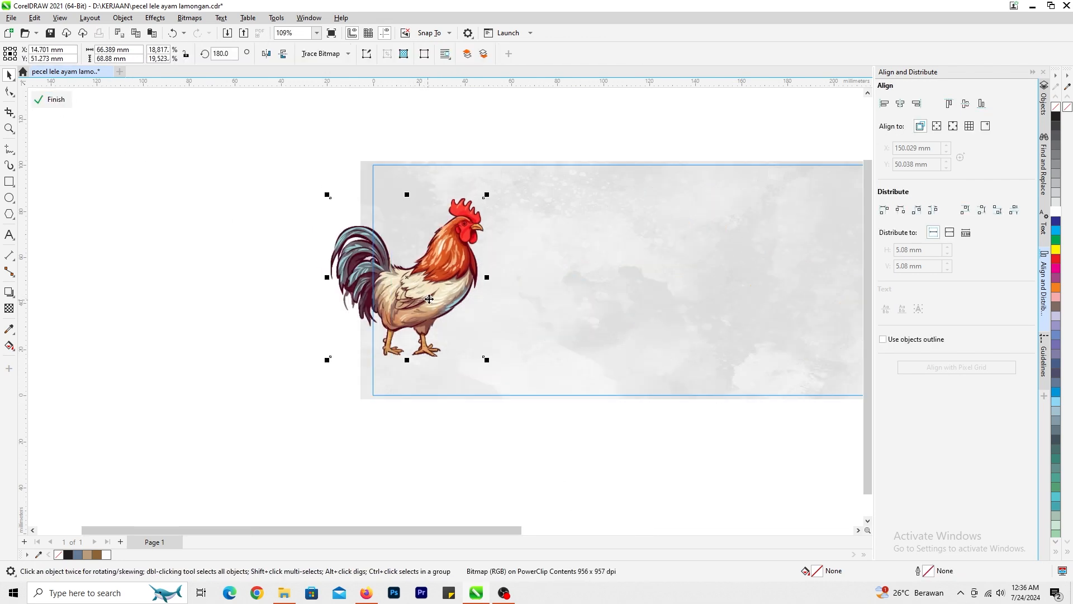
{"action": "left_click", "coordinate": [47, 101]}
{"action": "scroll", "coordinate": [291, 267], "scroll_direction": "down", "scroll_amount": 2}
{"action": "scroll", "coordinate": [446, 307], "scroll_direction": "up", "scroll_amount": 1}
- Undo the rooster's move and finish editing the PowerClip contents
{"action": "key", "text": "ctrl+z"}
{"action": "key", "text": "ctrl+z"}
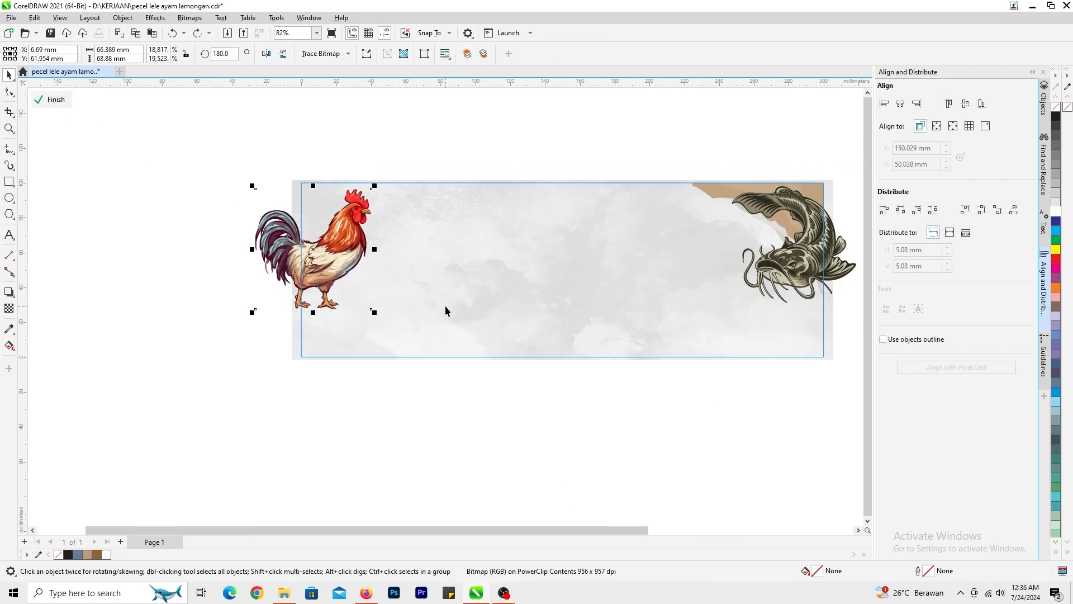
{"action": "left_click", "coordinate": [270, 190]}
{"action": "left_click", "coordinate": [35, 99]}
{"action": "scroll", "coordinate": [731, 313], "scroll_direction": "up", "scroll_amount": 3}
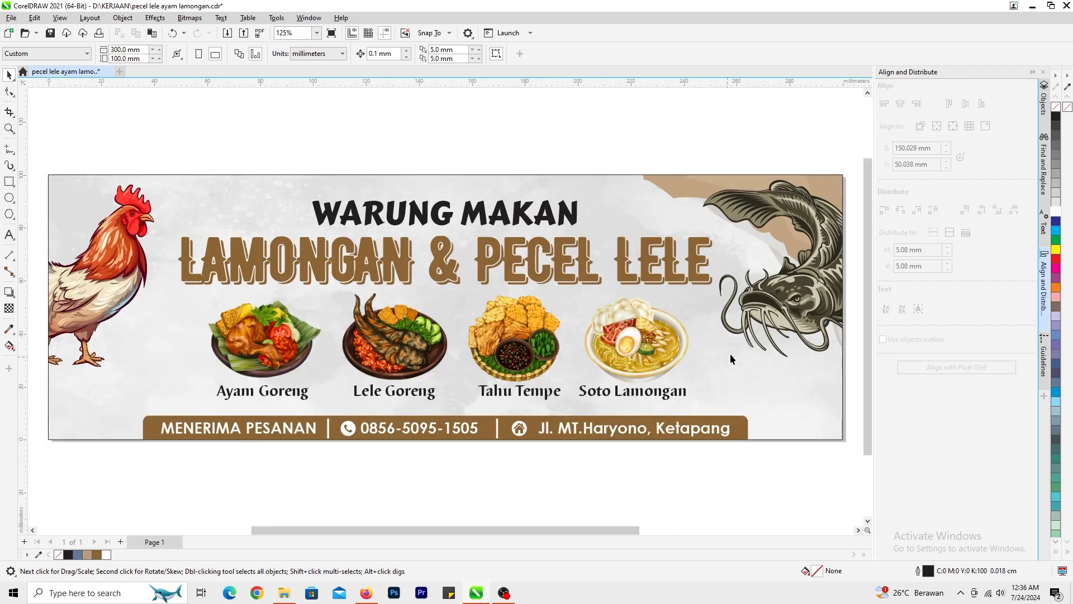
- Inside the banner's PowerClip, shift the catfish left towards the title and scale it down slightly
{"action": "left_click", "coordinate": [49, 101]}
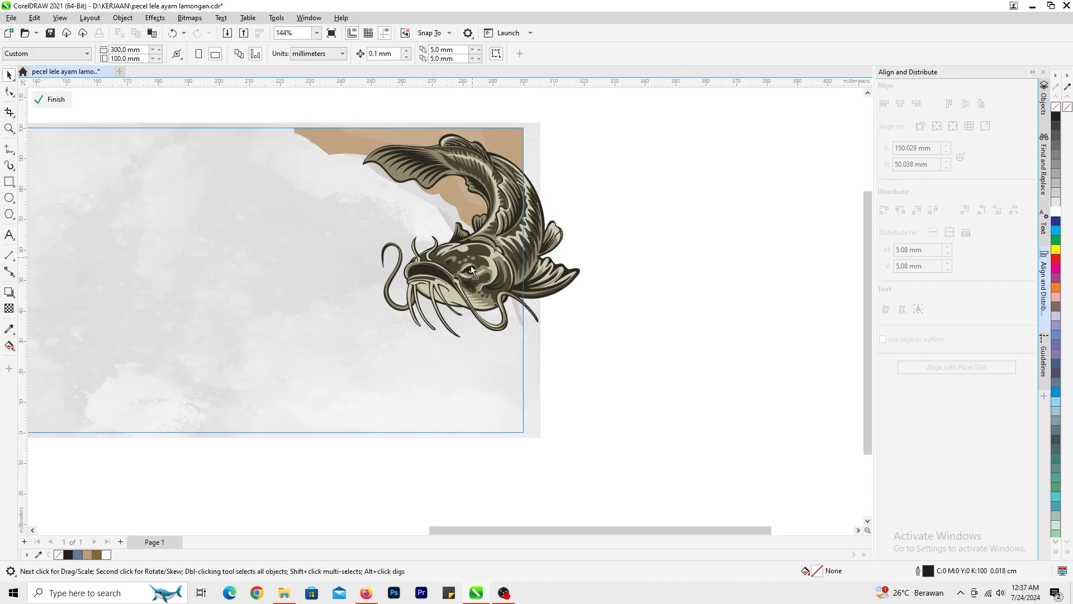
{"action": "left_click_drag", "start_coordinate": [499, 255], "coordinate": [471, 289]}
{"action": "left_click_drag", "start_coordinate": [555, 164], "coordinate": [543, 176]}
{"action": "left_click", "coordinate": [53, 99]}
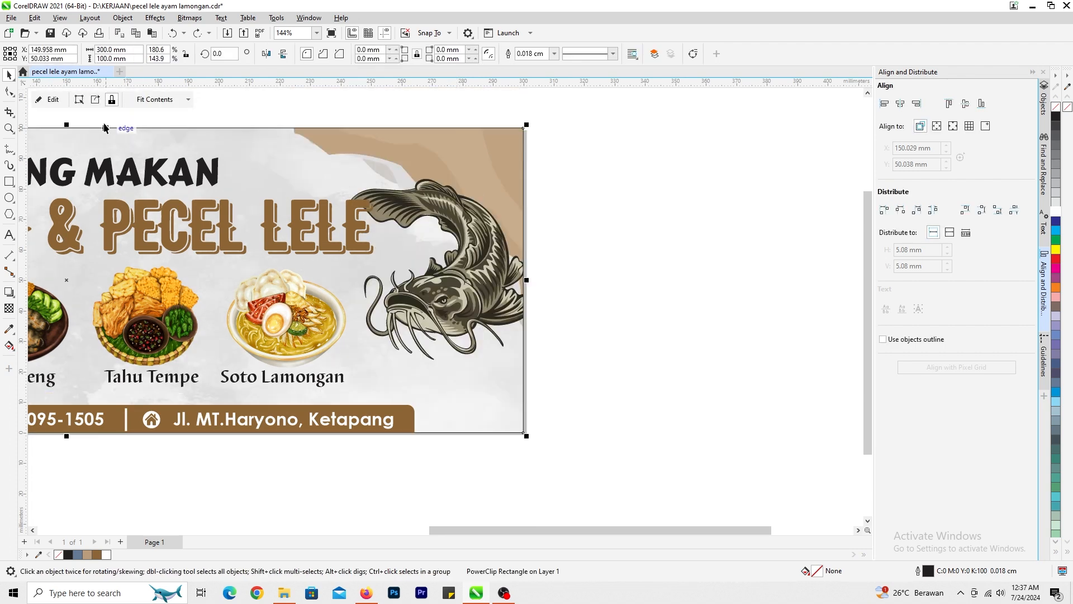
{"action": "left_click", "coordinate": [53, 99]}
{"action": "left_click_drag", "start_coordinate": [463, 293], "coordinate": [463, 254]}
{"action": "left_click", "coordinate": [53, 100]}
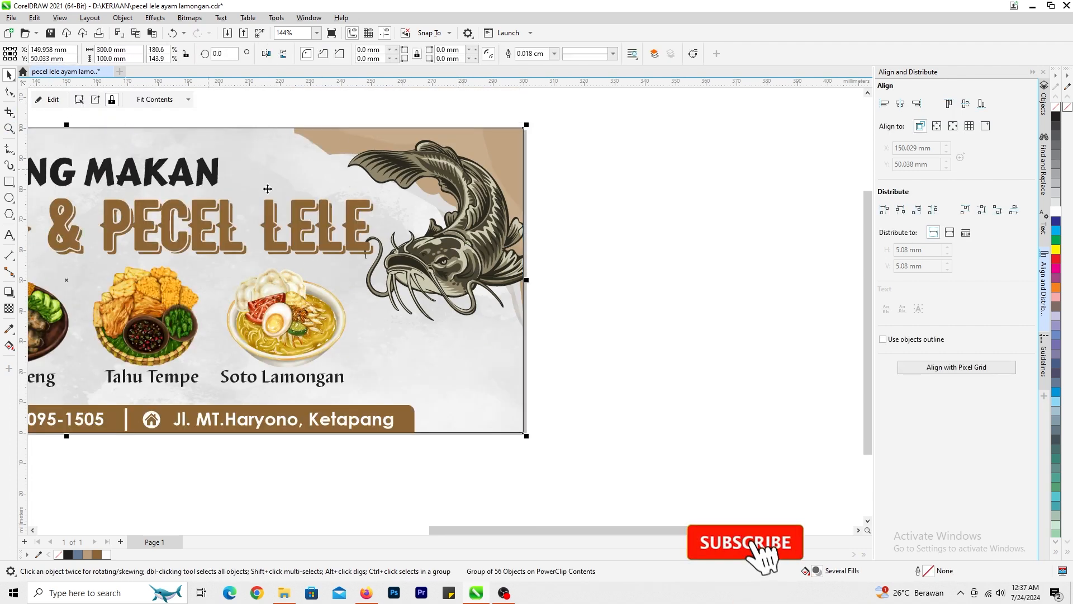
- Enlarge the catfish inside the PowerClip to about 73 x 68.3 mm, leaving the background in its original place
{"action": "left_click", "coordinate": [53, 100]}
{"action": "left_click_drag", "start_coordinate": [382, 228], "coordinate": [383, 241]}
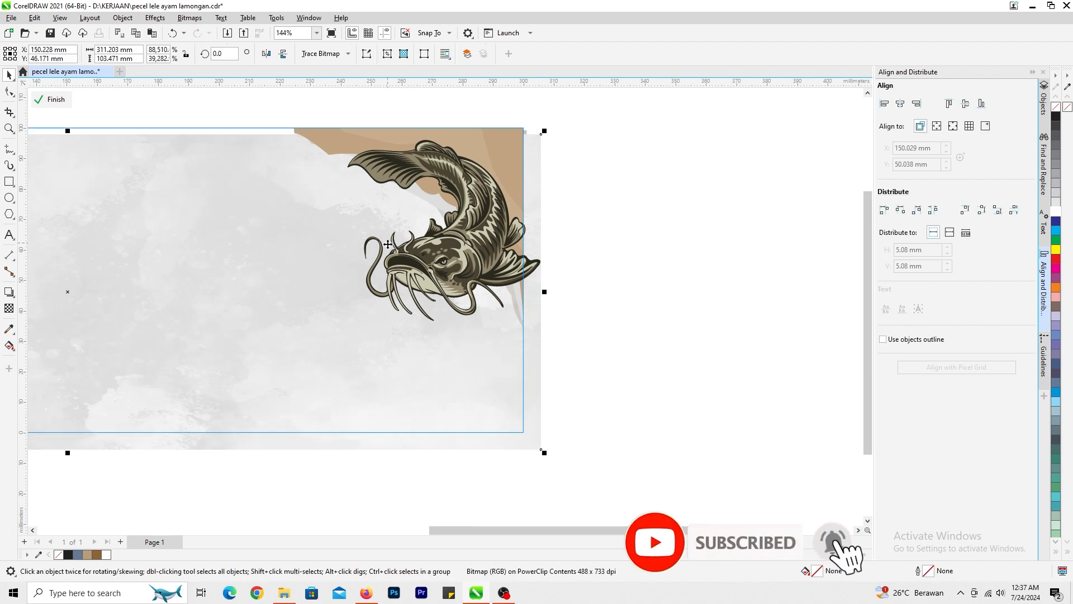
{"action": "key", "text": "ctrl+z"}
{"action": "left_click", "coordinate": [454, 273]}
{"action": "left_click_drag", "start_coordinate": [548, 324], "coordinate": [573, 351]}
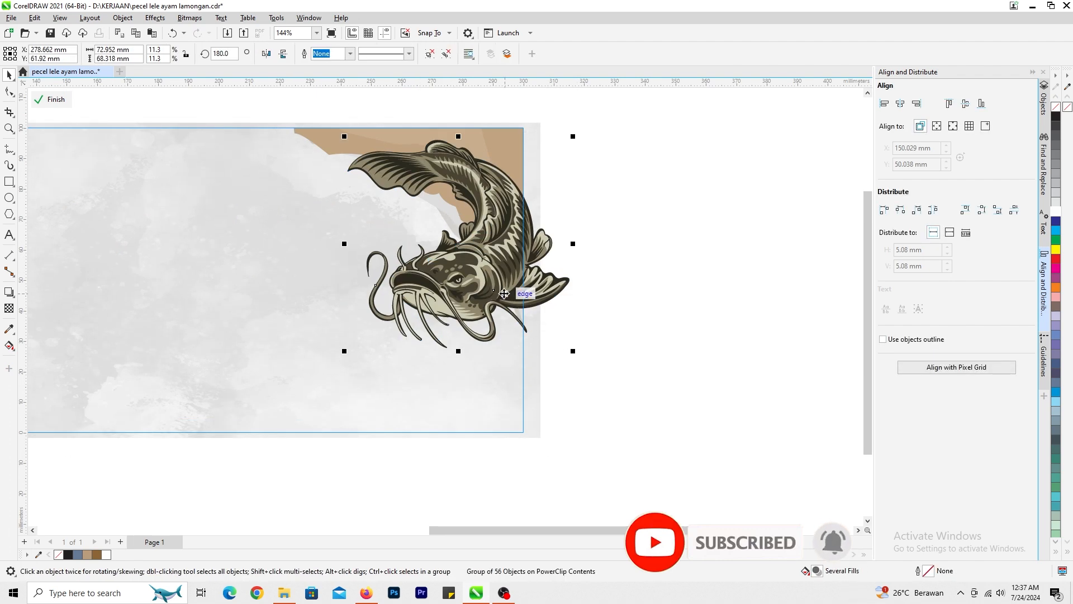
{"action": "left_click", "coordinate": [53, 99]}
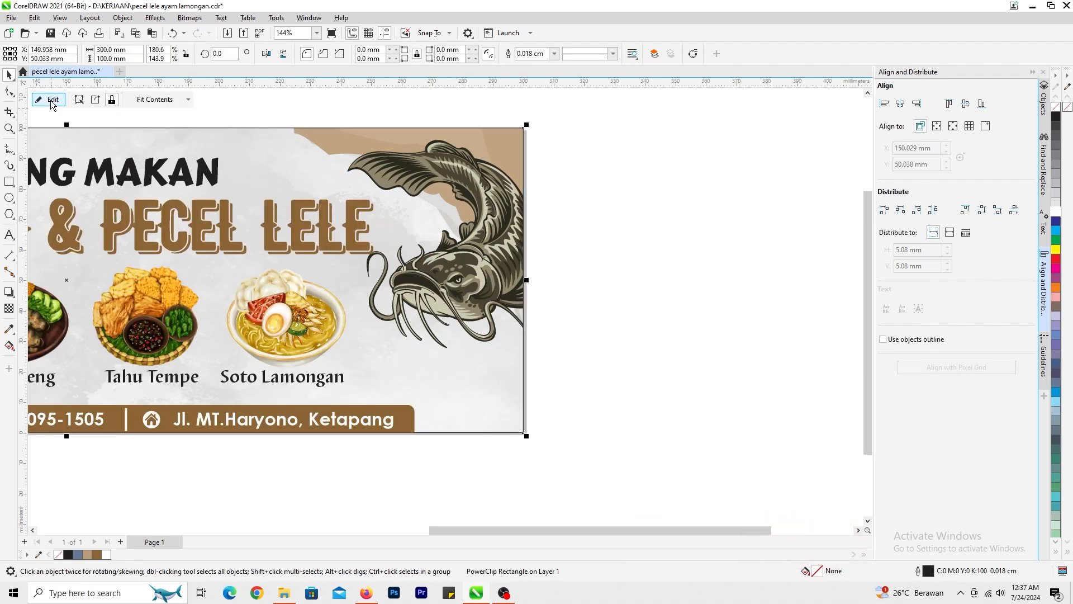
- Lower the catfish slightly inside the PowerClip and finish editing its contents
{"action": "left_click", "coordinate": [51, 101]}
{"action": "left_click_drag", "start_coordinate": [458, 274], "coordinate": [458, 283]}
{"action": "left_click", "coordinate": [54, 101]}
{"action": "left_click", "coordinate": [534, 287]}
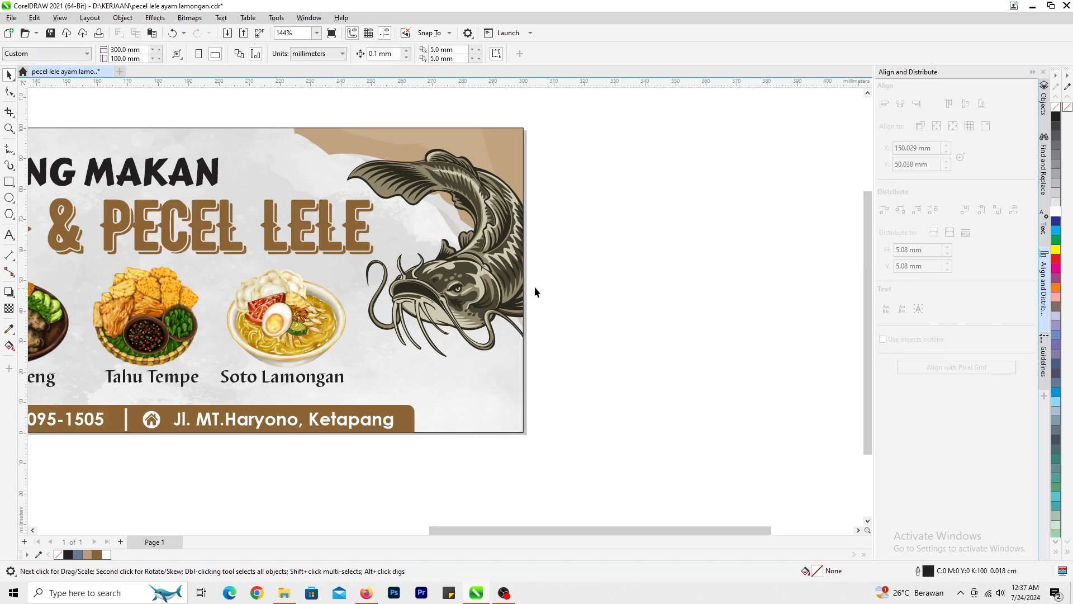
- Try moving the rooster inside the banner's PowerClip down and to the right, next to the order-contact bar, and finish editing
{"action": "key", "text": "F4"}
{"action": "left_click", "coordinate": [129, 300]}
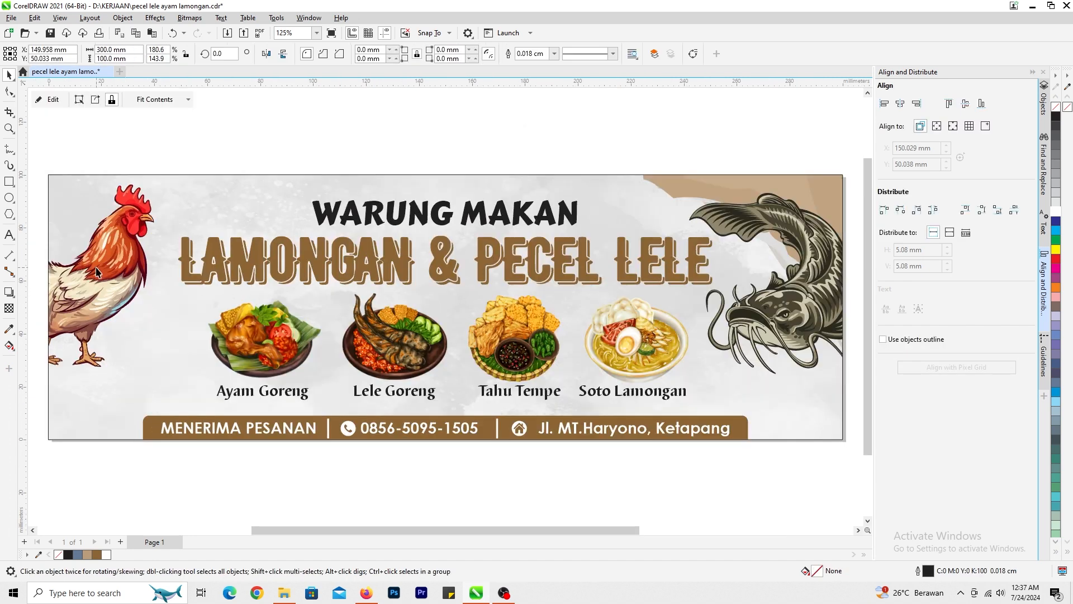
{"action": "left_click", "coordinate": [47, 101]}
{"action": "left_click_drag", "start_coordinate": [140, 307], "coordinate": [190, 374]}
{"action": "left_click", "coordinate": [51, 100]}
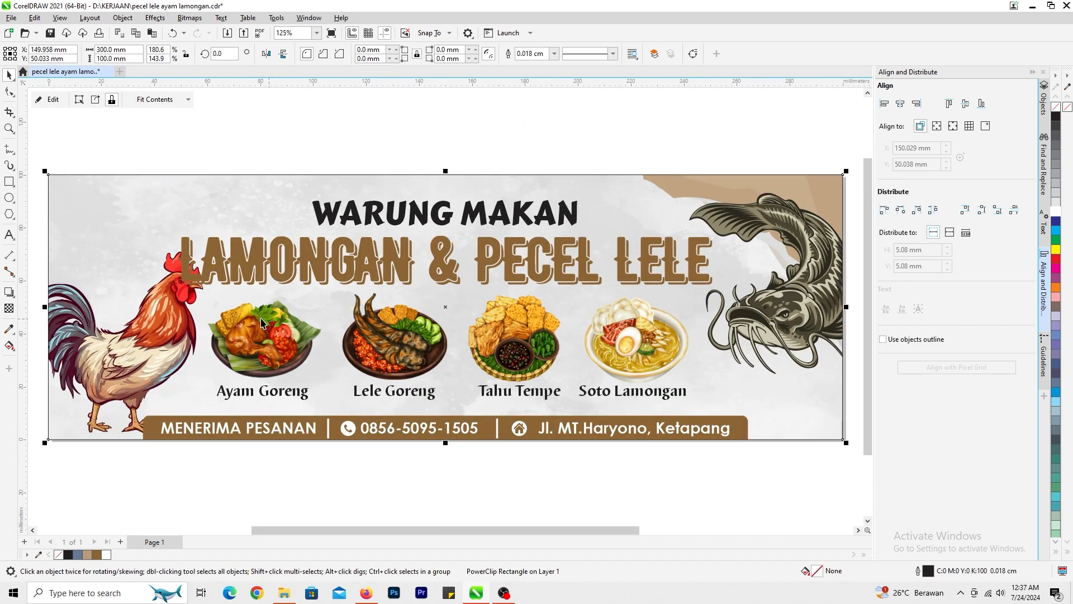
{"action": "scroll", "coordinate": [631, 296], "scroll_direction": "down", "scroll_amount": 6}
{"action": "scroll", "coordinate": [442, 305], "scroll_direction": "up", "scroll_amount": 5}
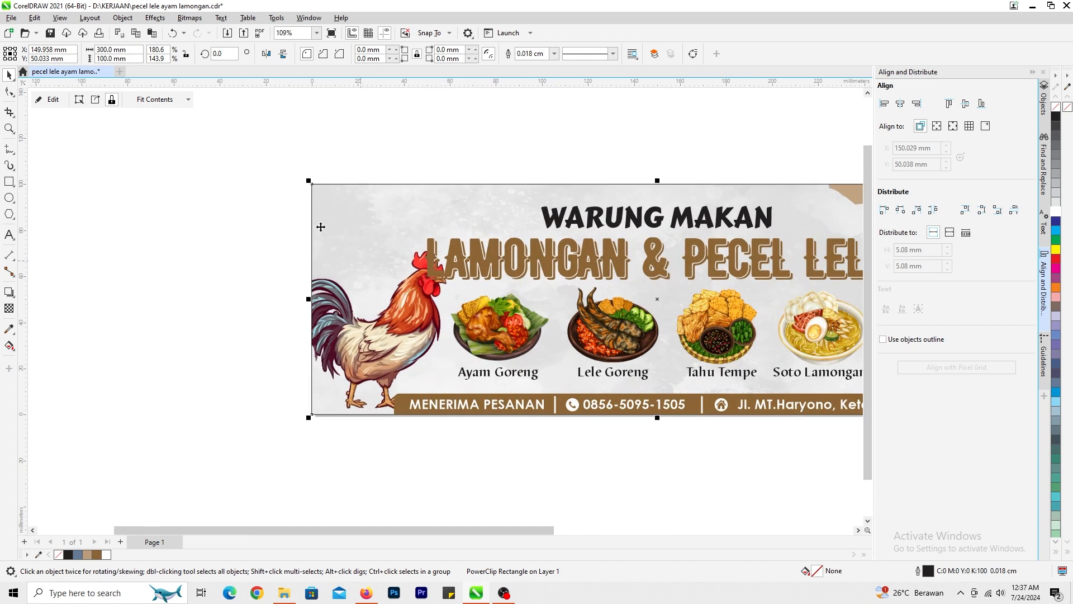
- Undo the rooster's move towards the contact bar, finish editing the PowerClip contents and reselect the banner frame
{"action": "left_click", "coordinate": [63, 104]}
{"action": "key", "text": "ctrl+z"}
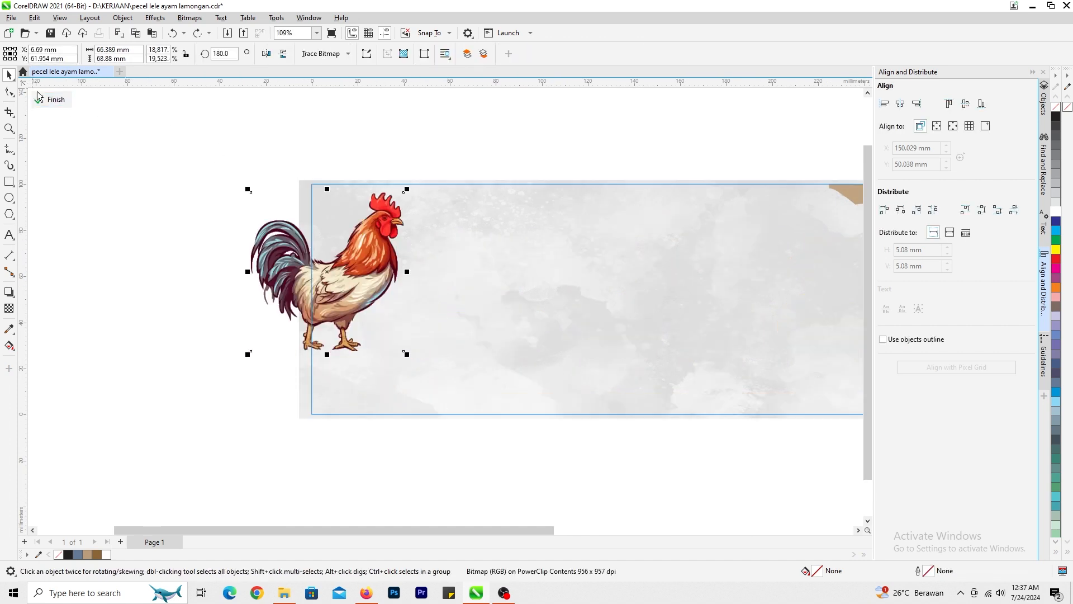
{"action": "left_click", "coordinate": [58, 103]}
{"action": "left_click", "coordinate": [163, 298]}
{"action": "key", "text": "F4"}
{"action": "left_click", "coordinate": [123, 289]}
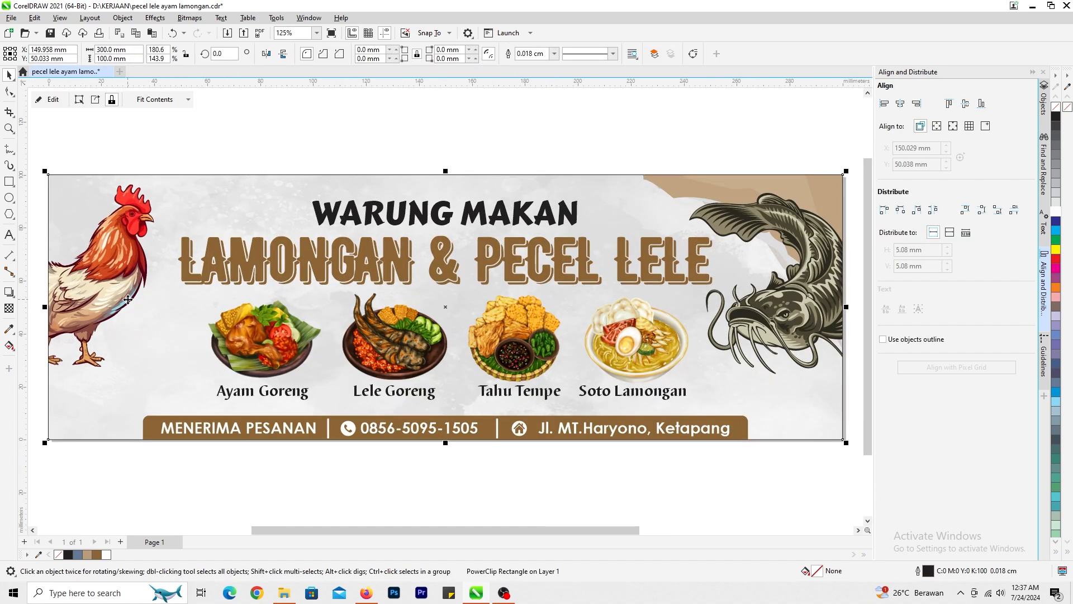
- Inside the banner's PowerClip, shift the rooster right towards the title, shrink it to about 60.6 x 62.9 mm and finish editing
{"action": "left_click", "coordinate": [51, 104]}
{"action": "left_click_drag", "start_coordinate": [148, 246], "coordinate": [185, 247]}
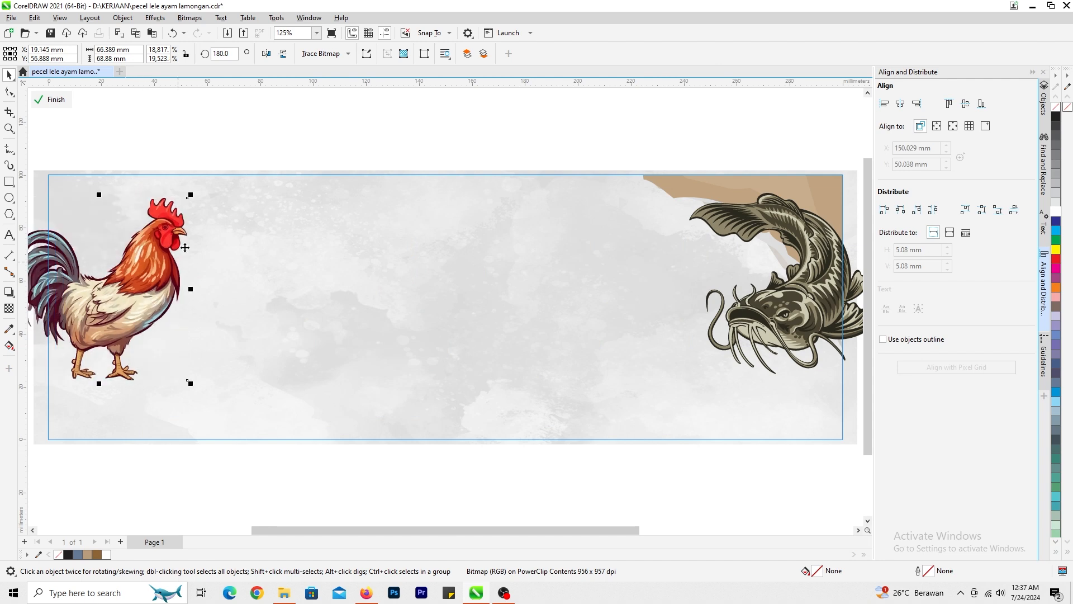
{"action": "left_click_drag", "start_coordinate": [192, 193], "coordinate": [182, 202]}
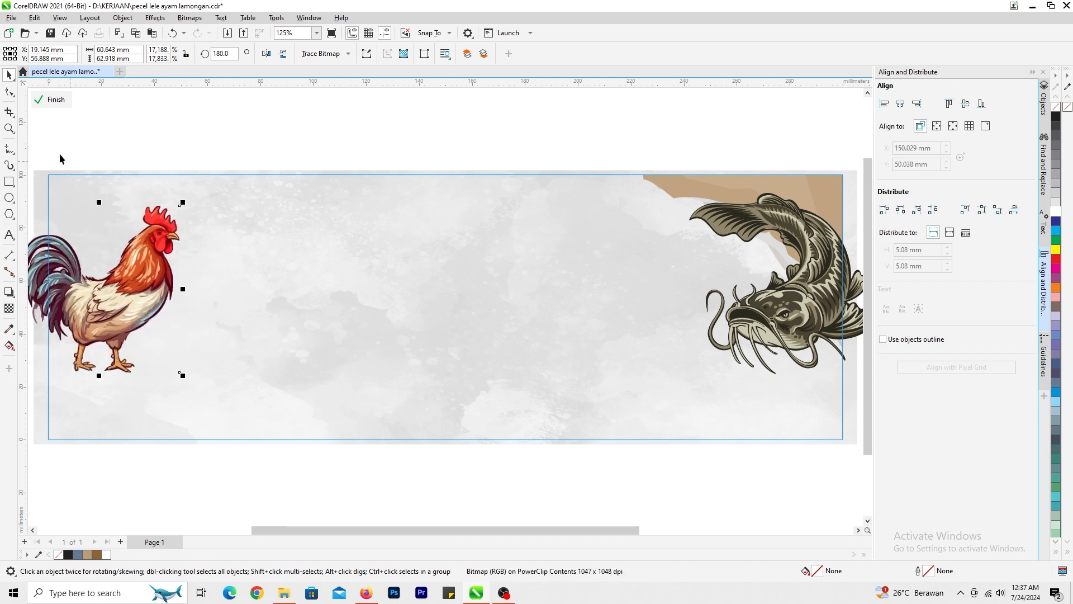
{"action": "left_click", "coordinate": [67, 103]}
- Narrow the LAMONGAN & PECEL LELE title about its centre to a width of about 195.8 mm
{"action": "scroll", "coordinate": [453, 305], "scroll_direction": "down", "scroll_amount": 2}
{"action": "left_click", "coordinate": [423, 313]}
{"action": "scroll", "coordinate": [417, 314], "scroll_direction": "up", "scroll_amount": 2}
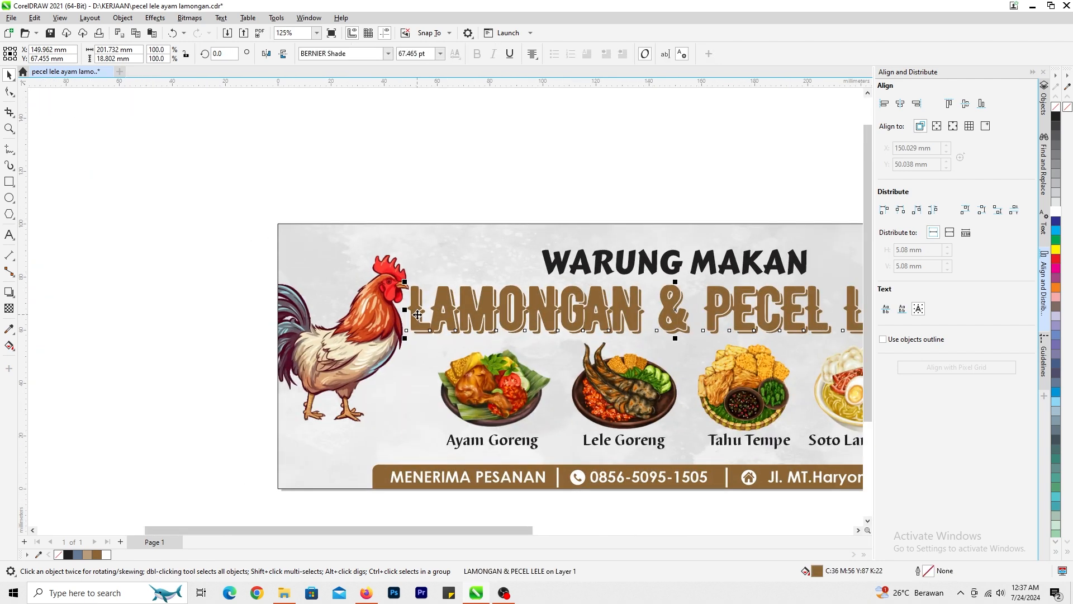
{"action": "left_click_drag", "start_coordinate": [405, 311], "coordinate": [413, 311]}
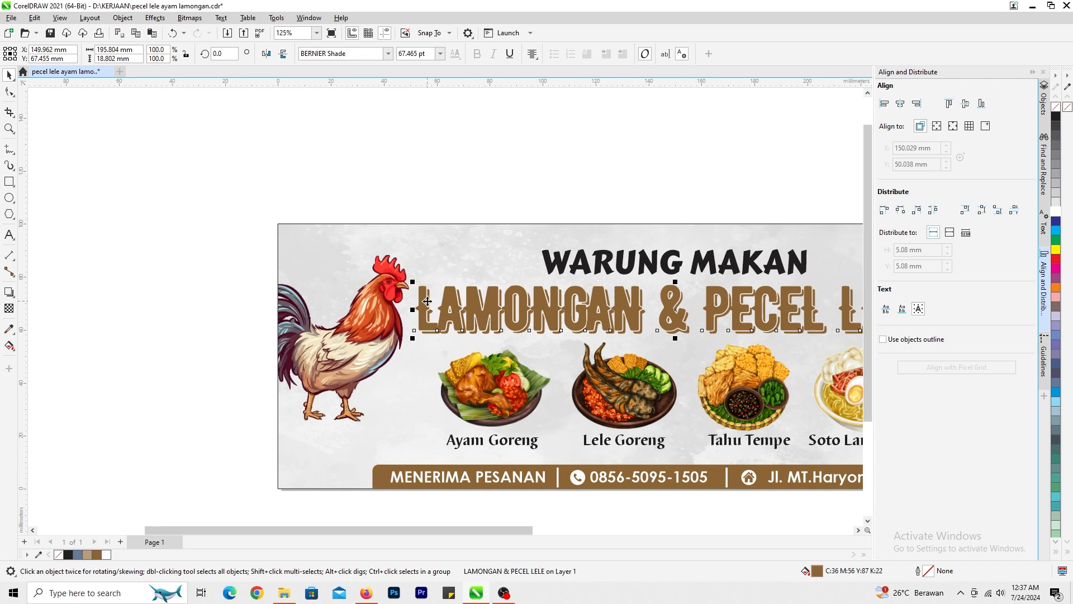
{"action": "scroll", "coordinate": [418, 259], "scroll_direction": "down", "scroll_amount": 2}
{"action": "left_click", "coordinate": [422, 246]}
{"action": "scroll", "coordinate": [420, 302], "scroll_direction": "up", "scroll_amount": 3}
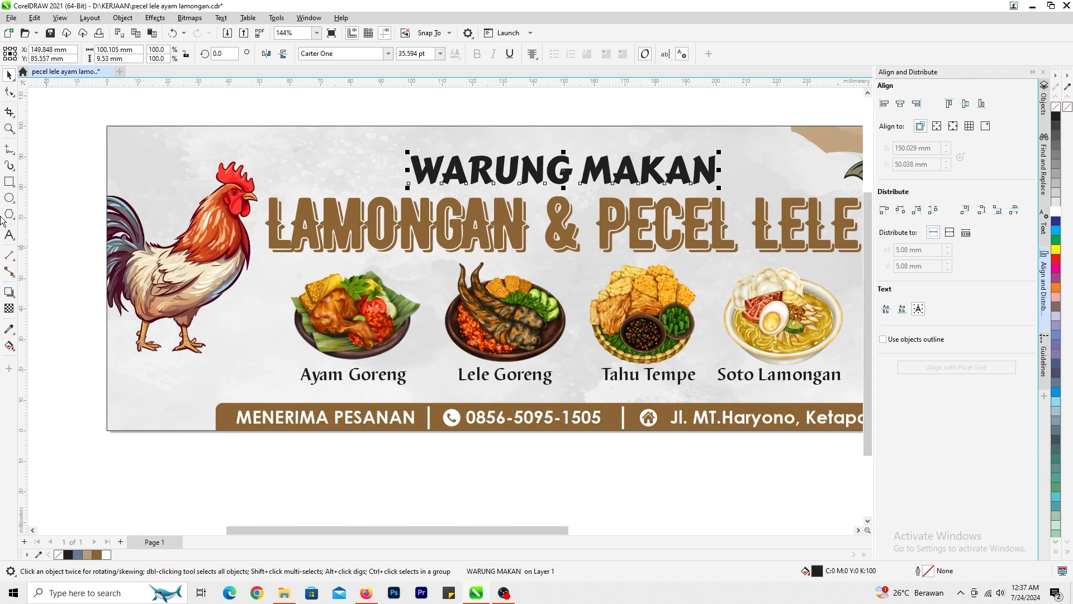
- Draw a circle about 8.7 mm in diameter at the Ayam Goreng picture's upper right, with the title's brown fill and no outline
{"action": "left_click", "coordinate": [12, 195]}
{"action": "scroll", "coordinate": [442, 306], "scroll_direction": "up", "scroll_amount": 4}
{"action": "left_click_drag", "start_coordinate": [445, 287], "coordinate": [478, 299]}
{"action": "left_click", "coordinate": [9, 77]}
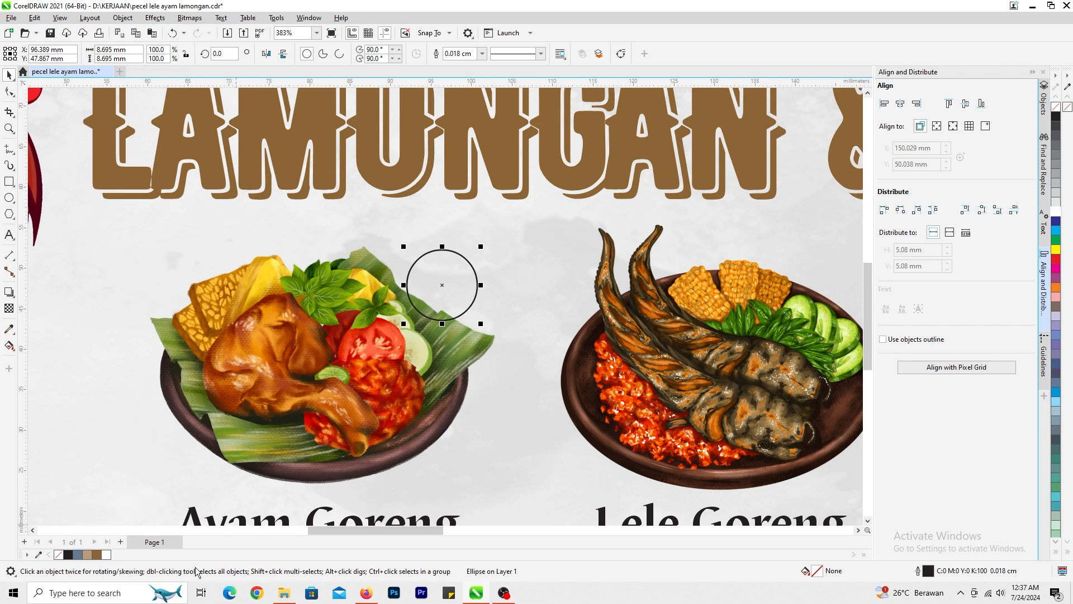
{"action": "left_click", "coordinate": [87, 554]}
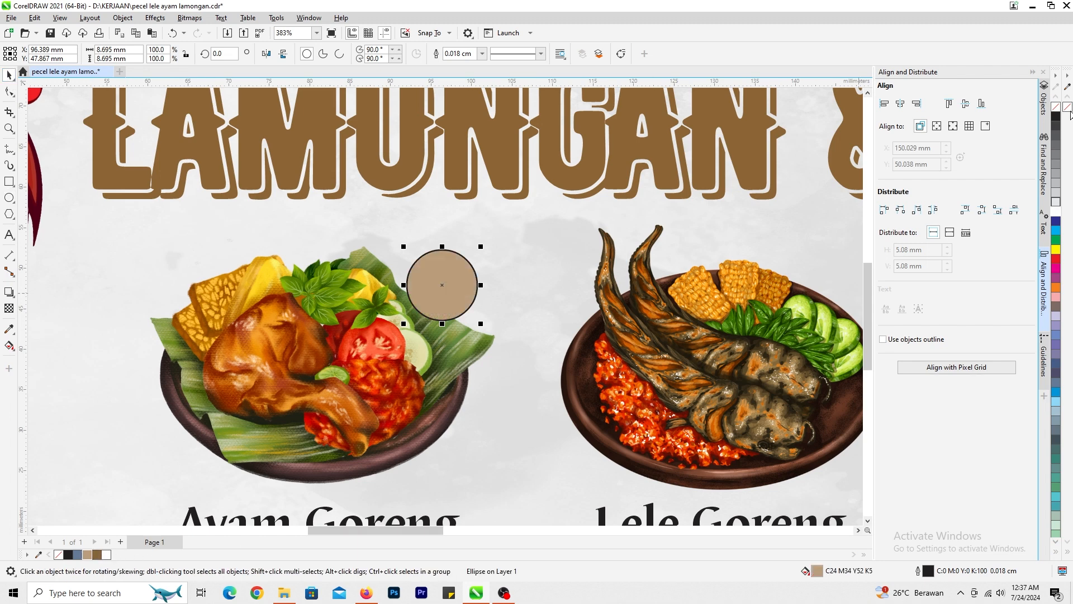
{"action": "right_click", "coordinate": [1068, 107]}
{"action": "left_click", "coordinate": [97, 555]}
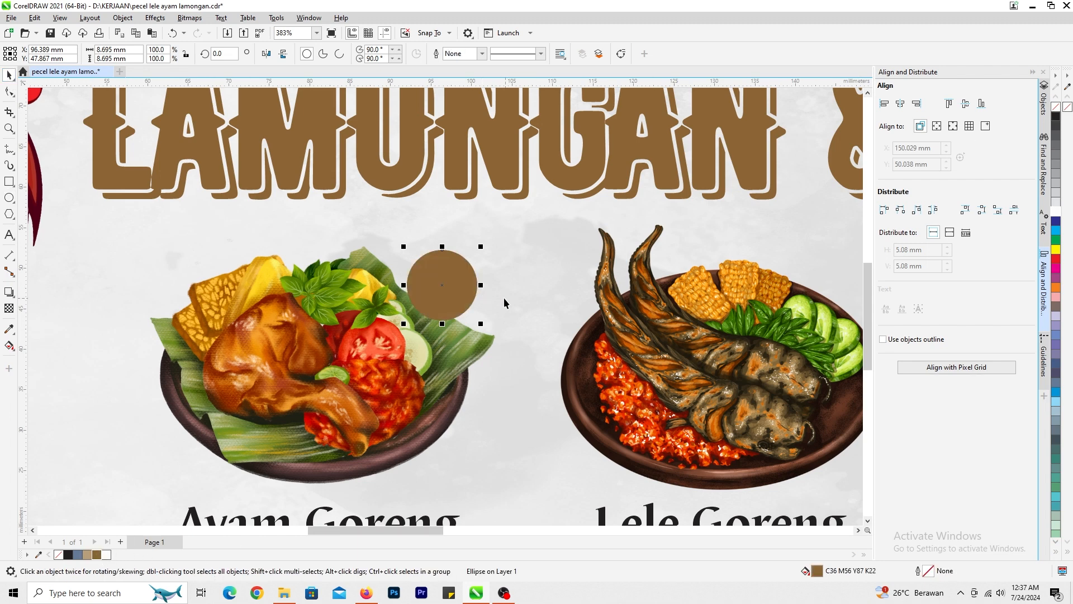
- Try widening the brown circle to about 9.9 mm and undo the change
{"action": "left_click_drag", "start_coordinate": [481, 285], "coordinate": [490, 279]}
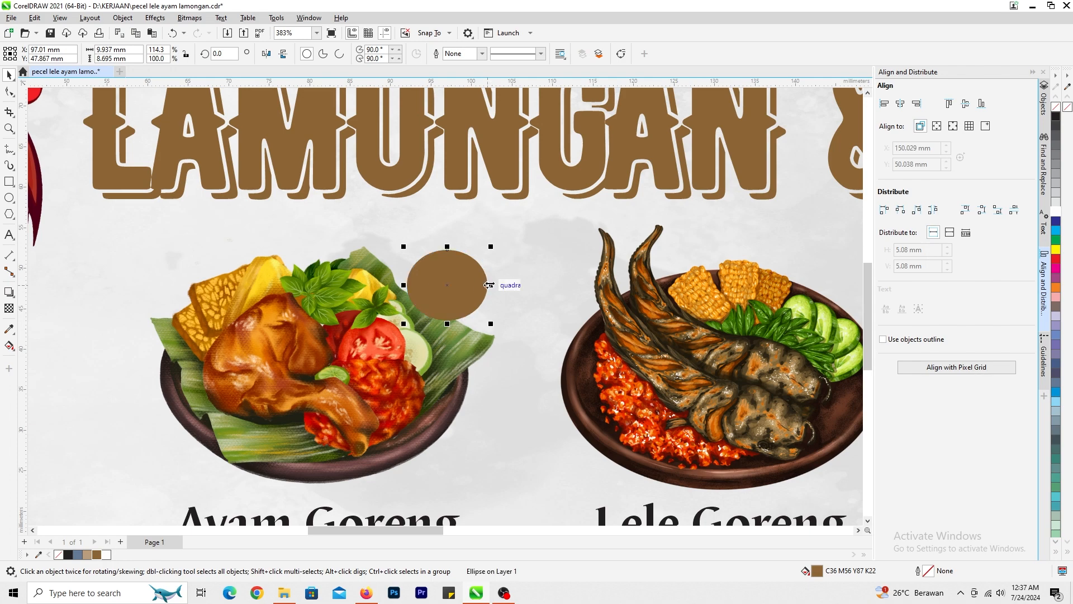
{"action": "scroll", "coordinate": [480, 296], "scroll_direction": "up", "scroll_amount": 1}
{"action": "key", "text": "ctrl+z"}
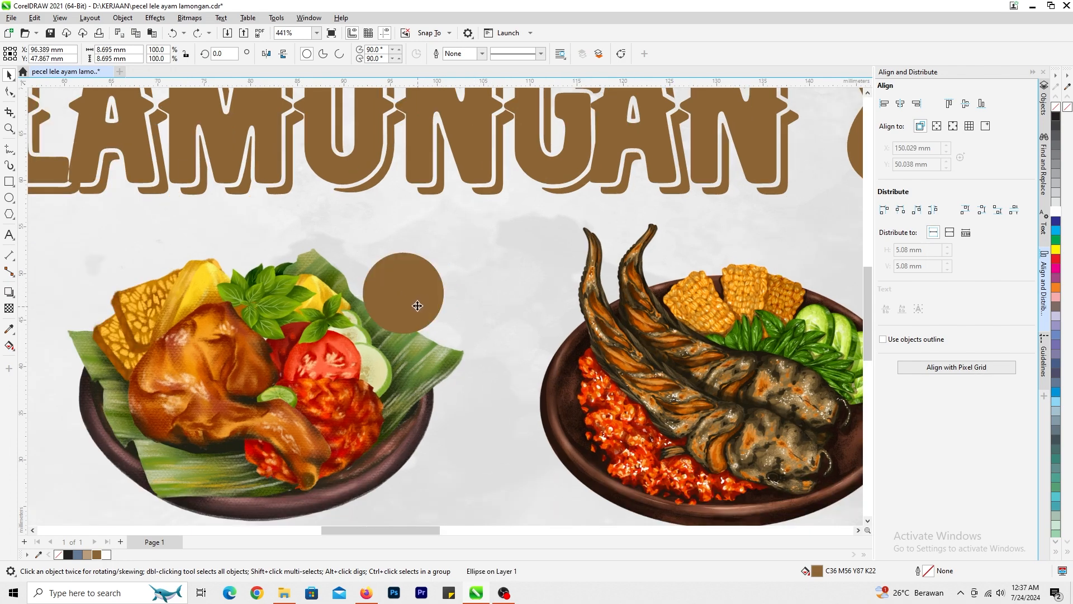
- Add the artistic text 23K beside the brown circle and make it bold
{"action": "scroll", "coordinate": [418, 306], "scroll_direction": "down", "scroll_amount": 3}
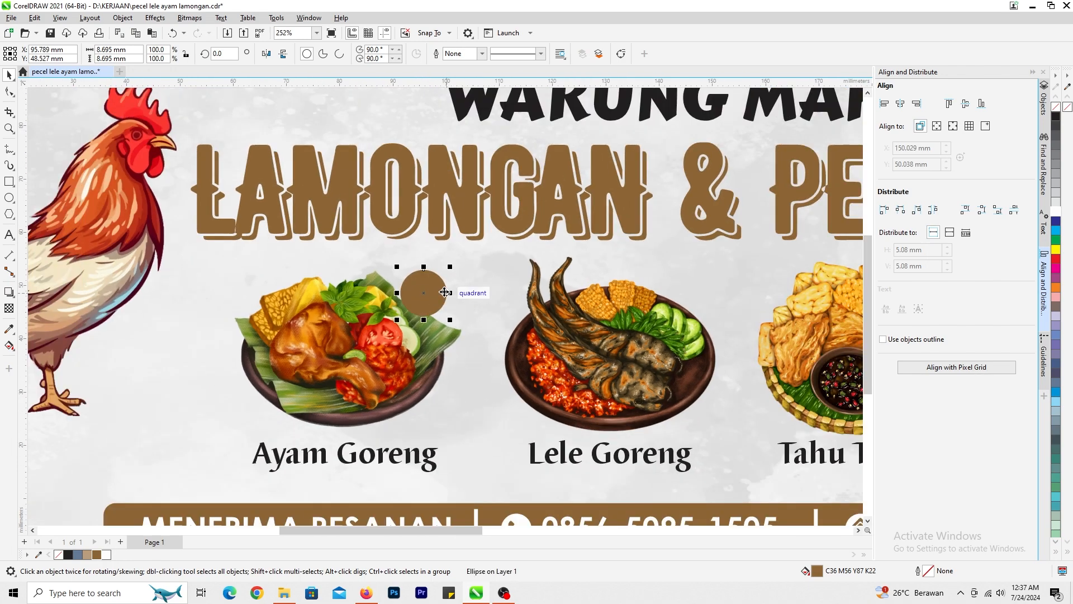
{"action": "left_click", "coordinate": [9, 235]}
{"action": "scroll", "coordinate": [506, 352], "scroll_direction": "up", "scroll_amount": 3}
{"action": "left_click", "coordinate": [435, 309]}
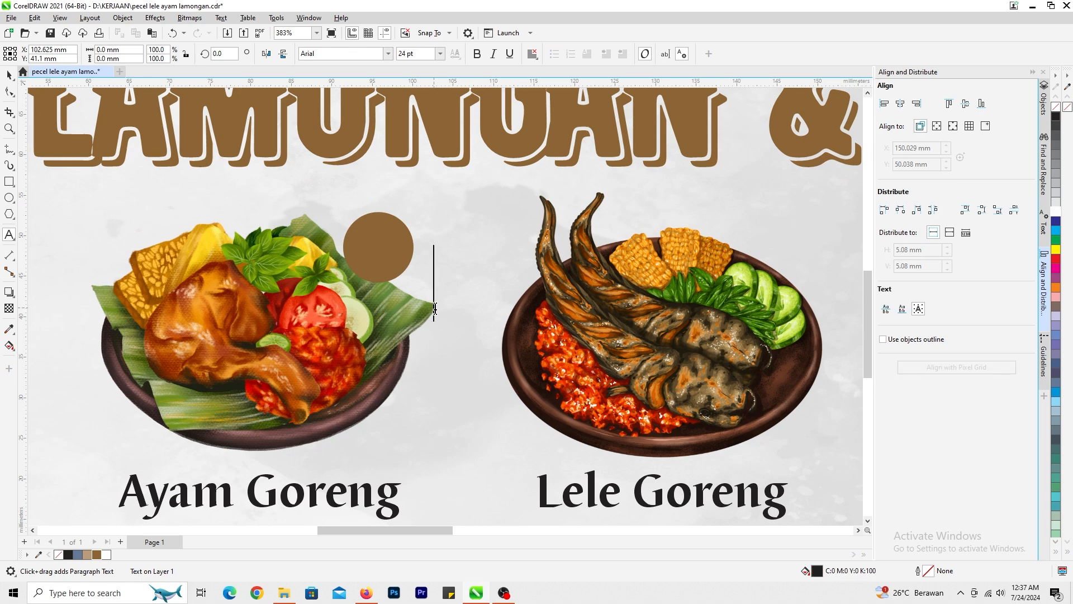
{"action": "type", "text": "23"}
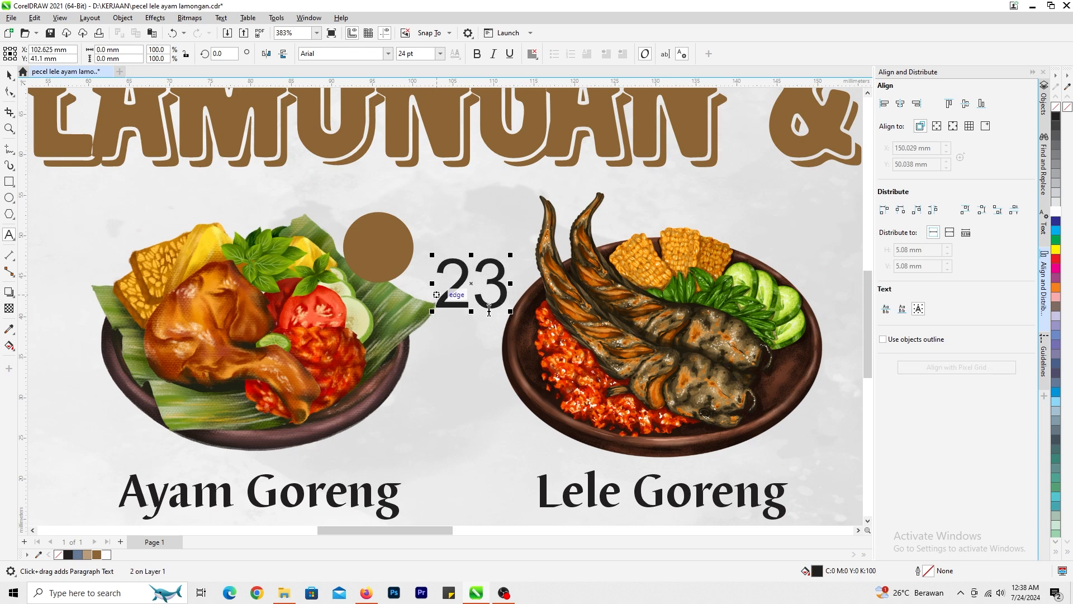
{"action": "type", "text": "K"}
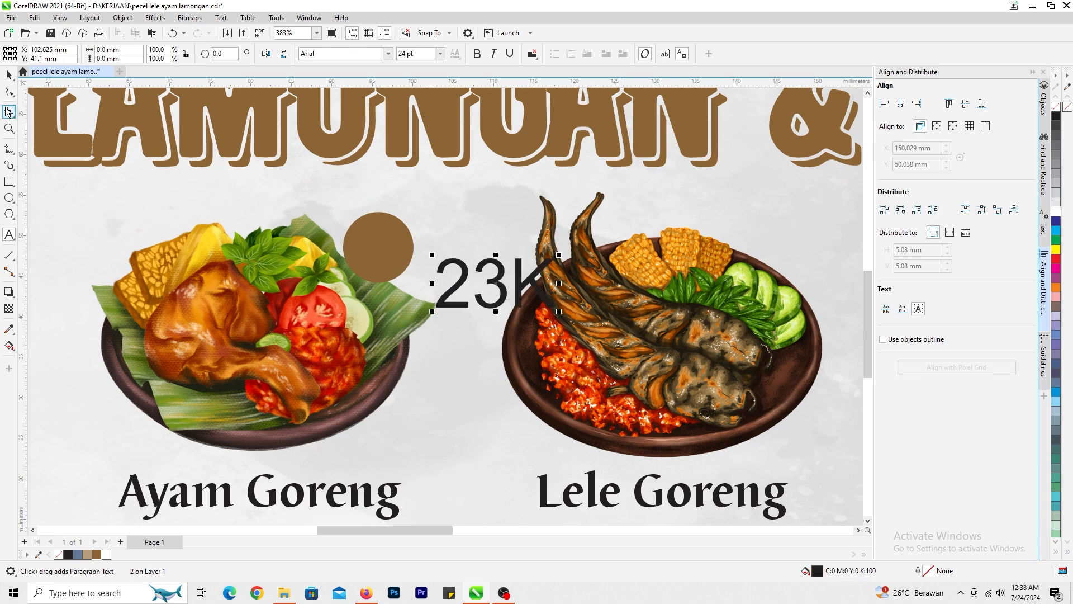
{"action": "left_click", "coordinate": [9, 74]}
{"action": "left_click", "coordinate": [478, 56]}
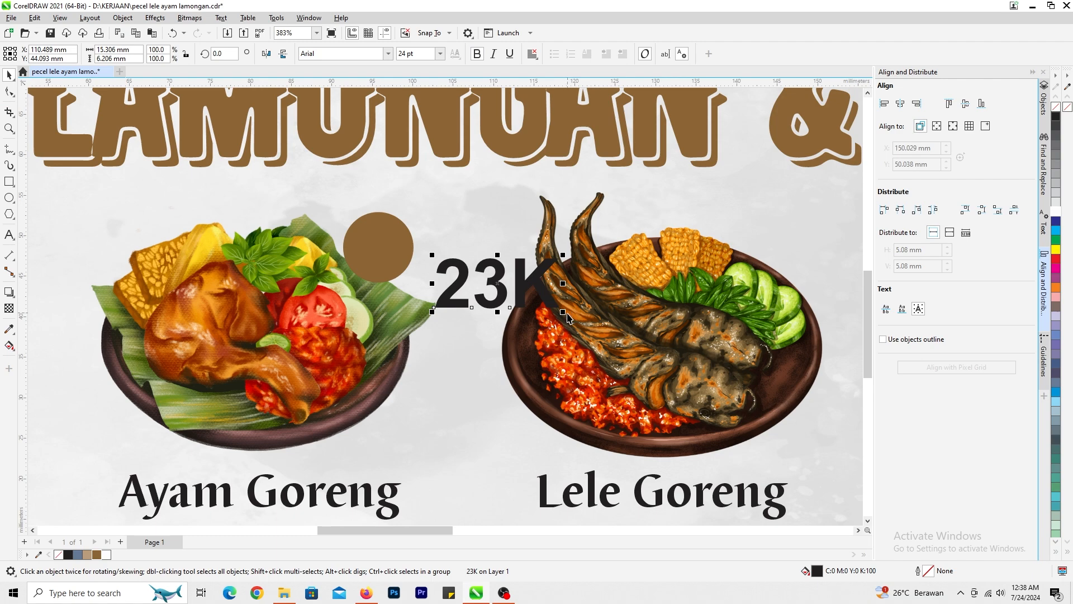
- Shrink the 23K text to about 10.7 pt, centre it on the brown circle and narrow it to about 5.6 mm
{"action": "left_click_drag", "start_coordinate": [566, 314], "coordinate": [378, 250]}
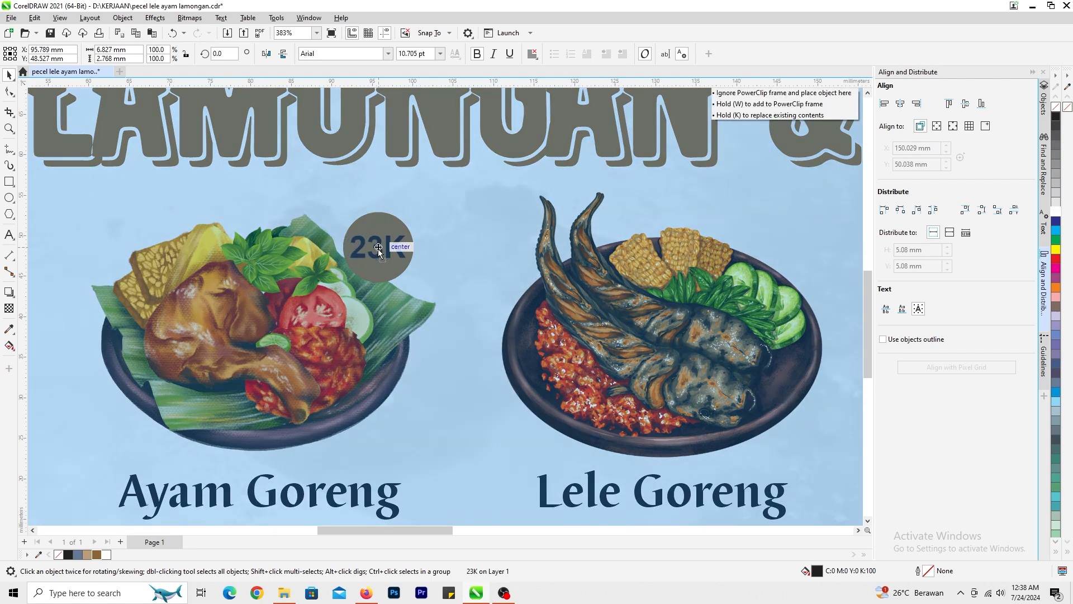
{"action": "scroll", "coordinate": [392, 251], "scroll_direction": "up", "scroll_amount": 2}
{"action": "left_click_drag", "start_coordinate": [480, 292], "coordinate": [466, 292]}
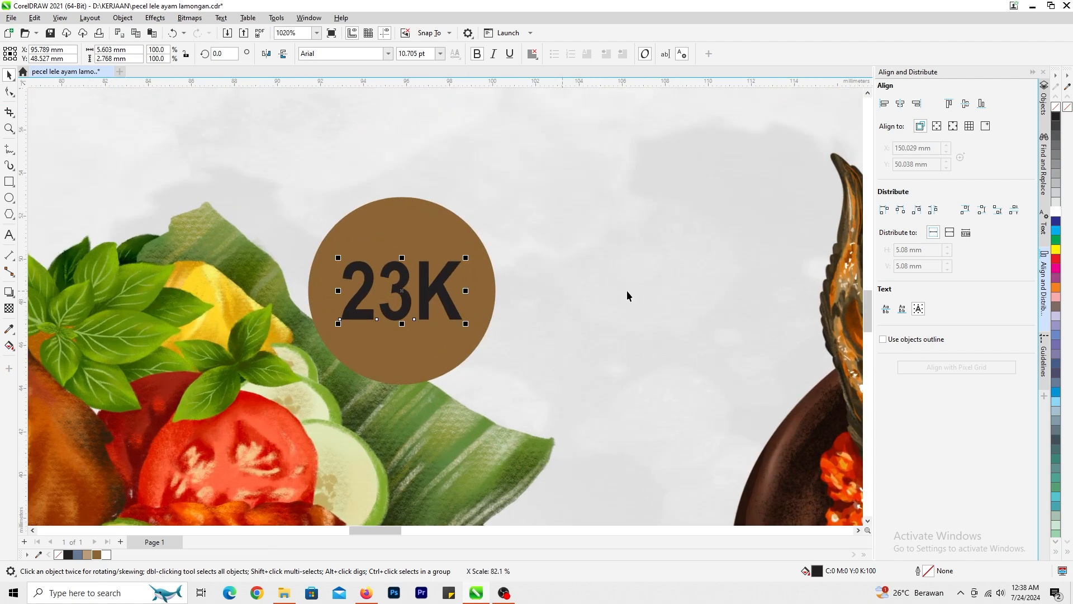
- Make the 23K text white, set its font to Century Gothic and enlarge it to about 12.8 pt
{"action": "left_click", "coordinate": [1056, 212]}
{"action": "left_click", "coordinate": [387, 54]}
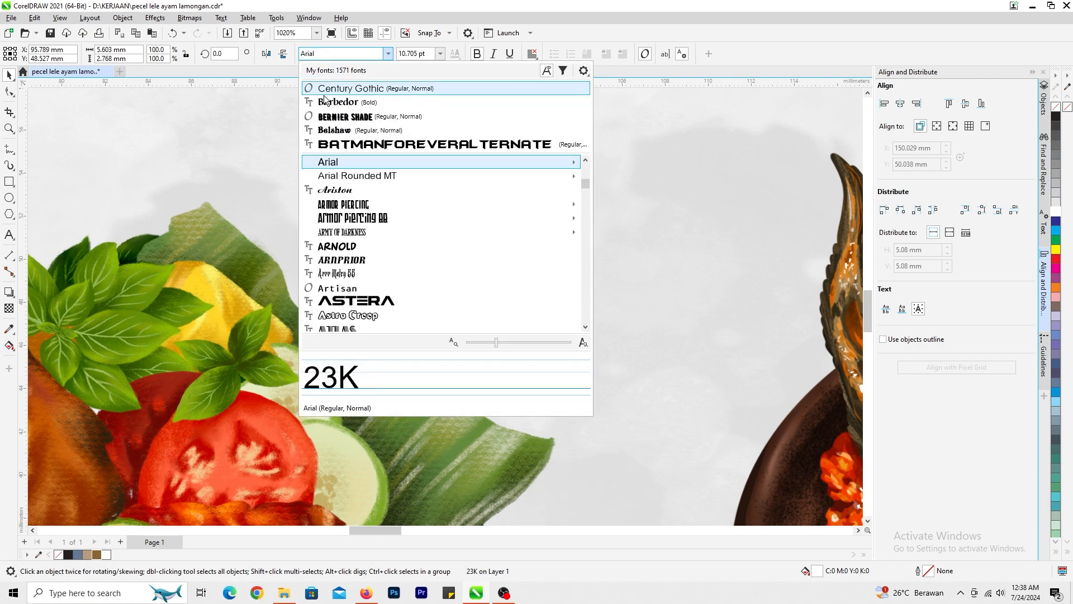
{"action": "left_click", "coordinate": [344, 88]}
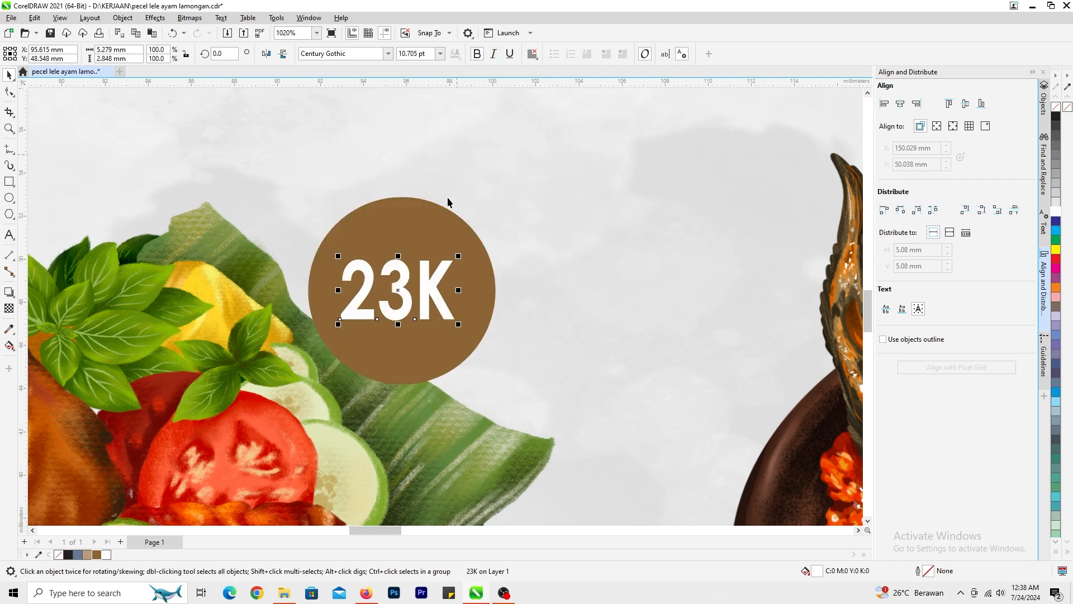
{"action": "left_click_drag", "start_coordinate": [458, 325], "coordinate": [469, 337]}
- Try centring the 23K text horizontally and vertically on the brown circle and undo the alignment
{"action": "left_click", "coordinate": [472, 313], "text": "shift"}
{"action": "key", "text": "c"}
{"action": "key", "text": "e"}
{"action": "left_click", "coordinate": [481, 194]}
{"action": "scroll", "coordinate": [463, 363], "scroll_direction": "down", "scroll_amount": 1}
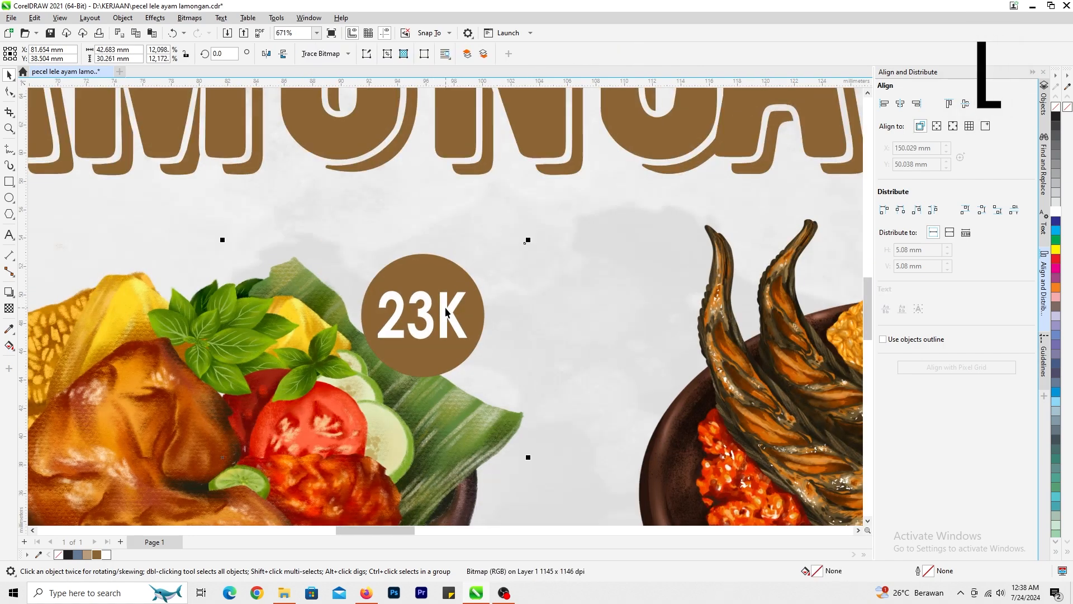
{"action": "key", "text": "ctrl+z"}
{"action": "key", "text": "ctrl+z"}
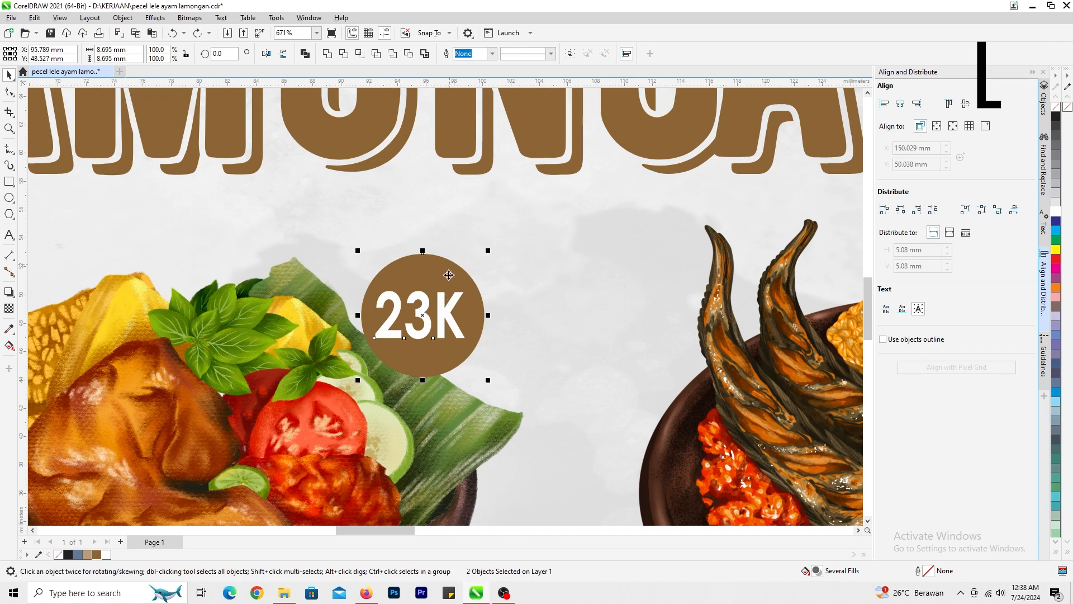
- Group the 23K text with its brown circle as one price badge
{"action": "left_click", "coordinate": [448, 274]}
{"action": "left_click", "coordinate": [440, 276], "text": "shift"}
{"action": "scroll", "coordinate": [466, 312], "scroll_direction": "down", "scroll_amount": 2}
{"action": "scroll", "coordinate": [447, 309], "scroll_direction": "down", "scroll_amount": 1}
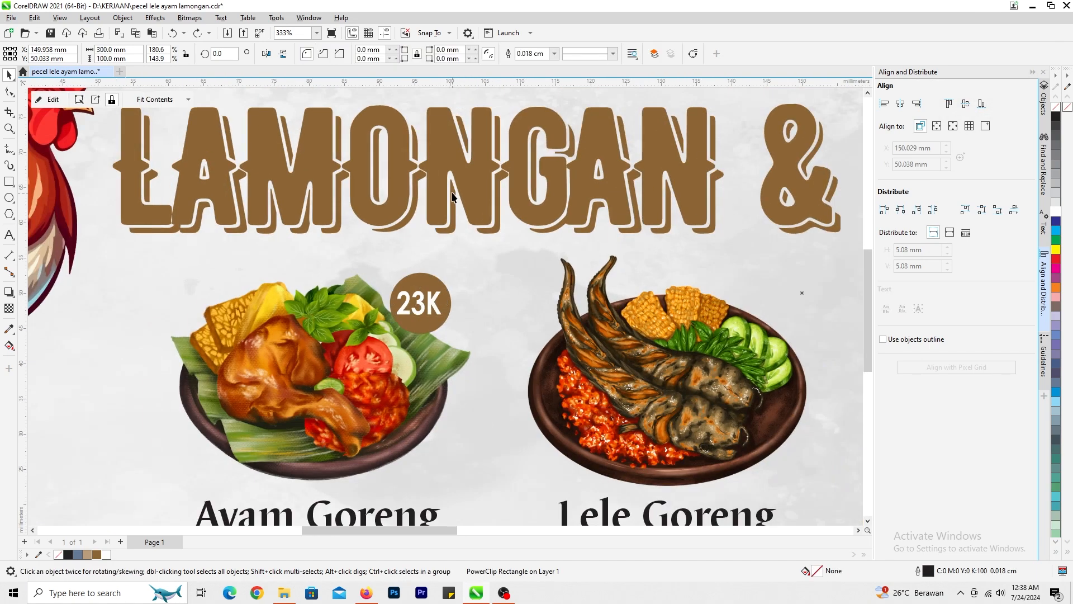
{"action": "left_click", "coordinate": [434, 299]}
{"action": "scroll", "coordinate": [433, 290], "scroll_direction": "up", "scroll_amount": 3}
{"action": "left_click", "coordinate": [429, 276], "text": "shift"}
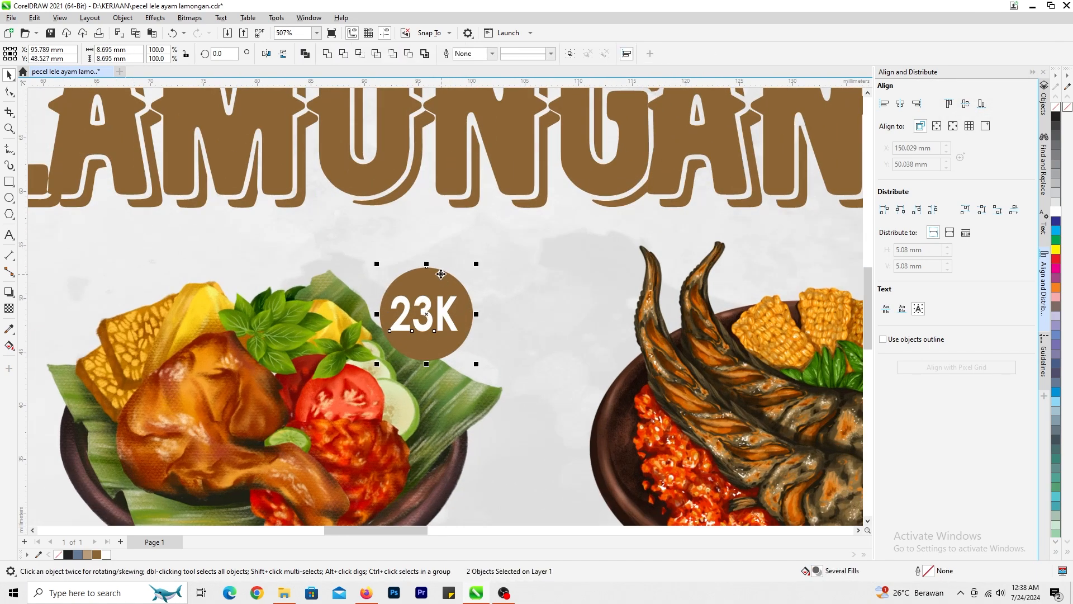
{"action": "key", "text": "ctrl+g"}
- Place copies of the 23K badge at the same height on the Lele Goreng, Tahu Tempe and Soto Lamongan pictures
{"action": "scroll", "coordinate": [464, 312], "scroll_direction": "down", "scroll_amount": 7}
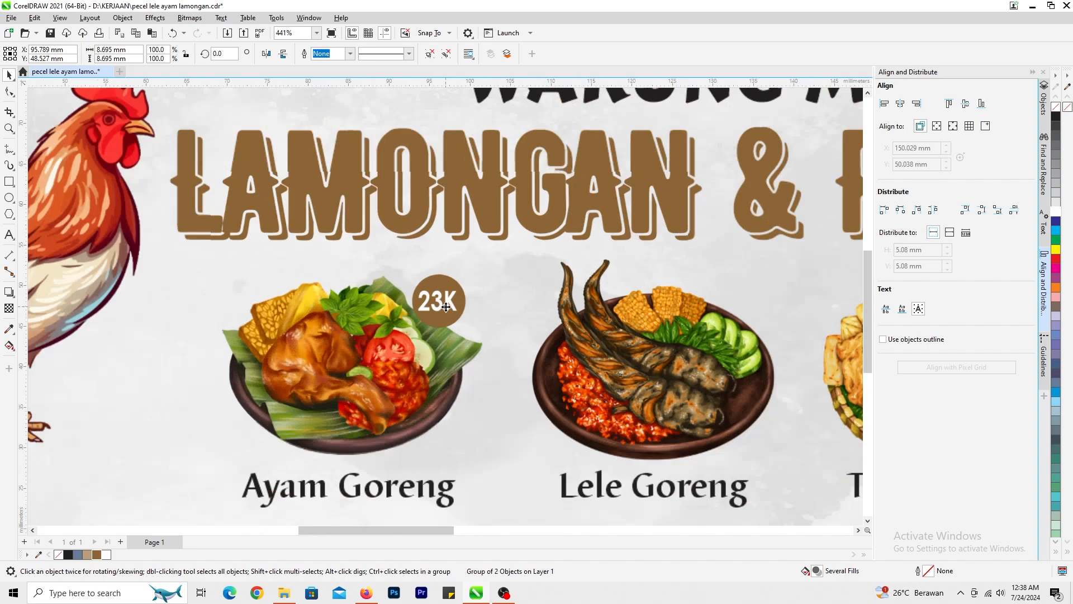
{"action": "left_click_drag", "start_coordinate": [441, 306], "coordinate": [653, 300]}
{"action": "scroll", "coordinate": [657, 304], "scroll_direction": "up", "scroll_amount": 3}
{"action": "left_click_drag", "start_coordinate": [435, 303], "coordinate": [719, 313]}
{"action": "scroll", "coordinate": [428, 308], "scroll_direction": "up", "scroll_amount": 3}
{"action": "scroll", "coordinate": [437, 288], "scroll_direction": "down", "scroll_amount": 2}
{"action": "right_click", "coordinate": [720, 313]}
{"action": "scroll", "coordinate": [719, 313], "scroll_direction": "down", "scroll_amount": 3}
{"action": "scroll", "coordinate": [506, 308], "scroll_direction": "up", "scroll_amount": 4}
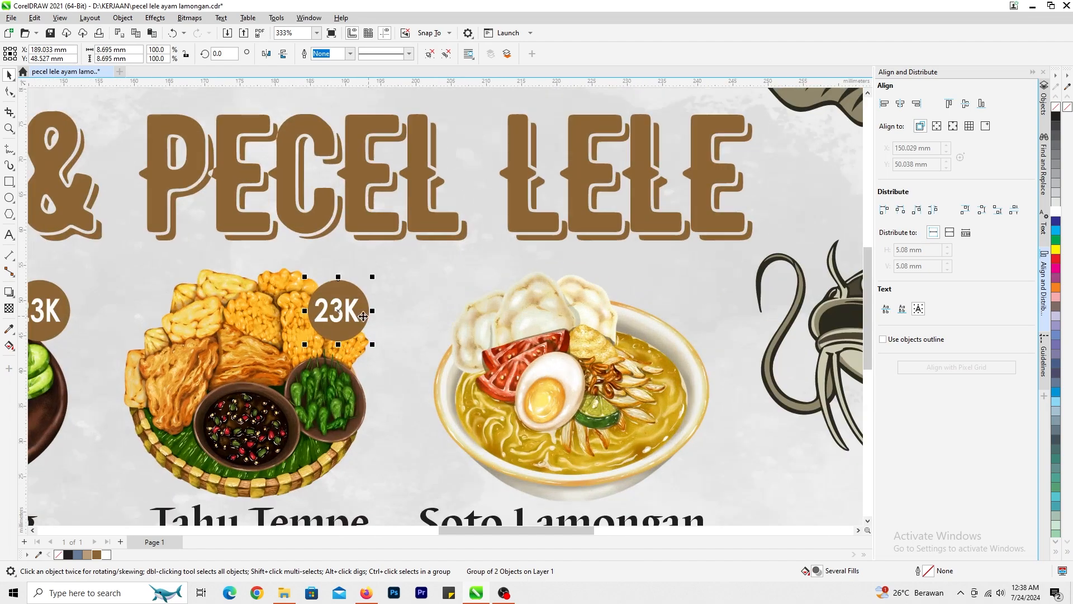
{"action": "left_click_drag", "start_coordinate": [338, 310], "coordinate": [657, 308]}
{"action": "scroll", "coordinate": [657, 309], "scroll_direction": "down", "scroll_amount": 3}
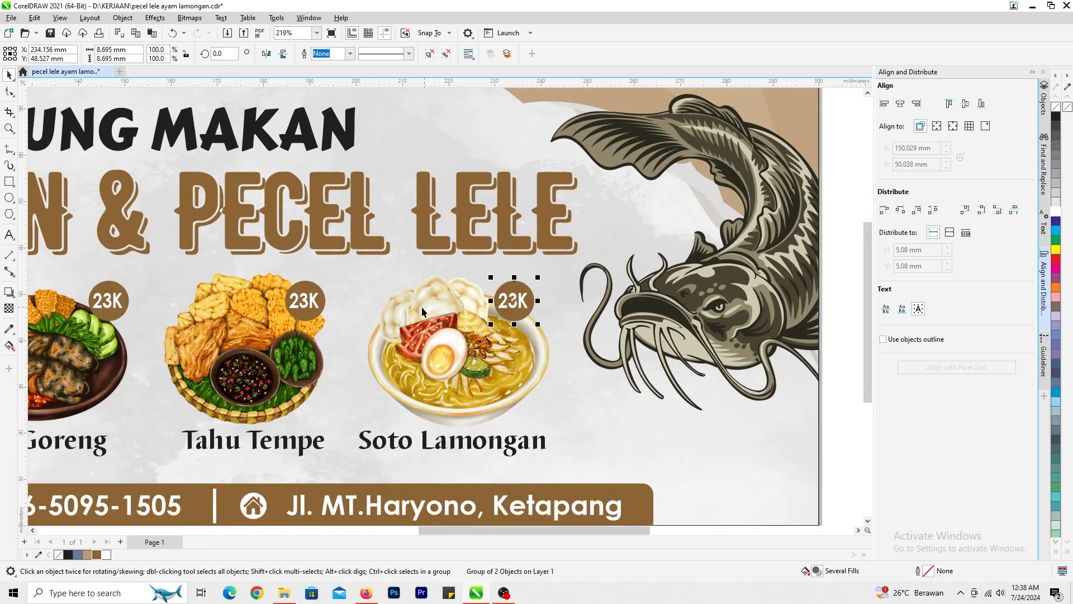
- Change the price on the Lele Goreng badge to 20K
{"action": "left_click", "coordinate": [9, 235]}
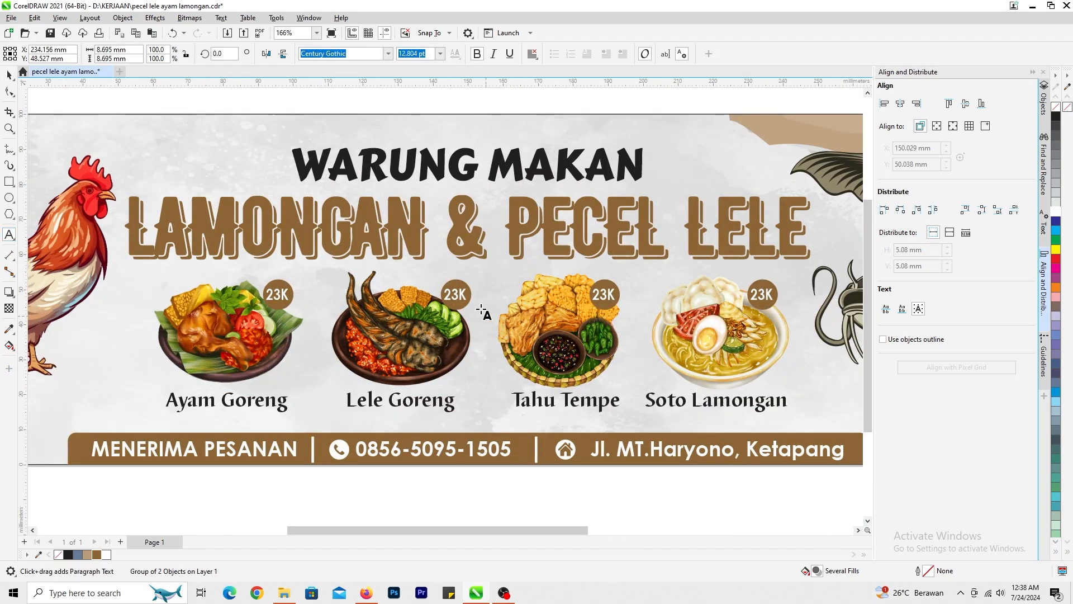
{"action": "scroll", "coordinate": [475, 304], "scroll_direction": "up", "scroll_amount": 6}
{"action": "left_click_drag", "start_coordinate": [452, 300], "coordinate": [432, 301]}
{"action": "type", "text": "0"}
- Change the price on the Tahu Tempe badge to 10K
{"action": "scroll", "coordinate": [441, 307], "scroll_direction": "down", "scroll_amount": 3}
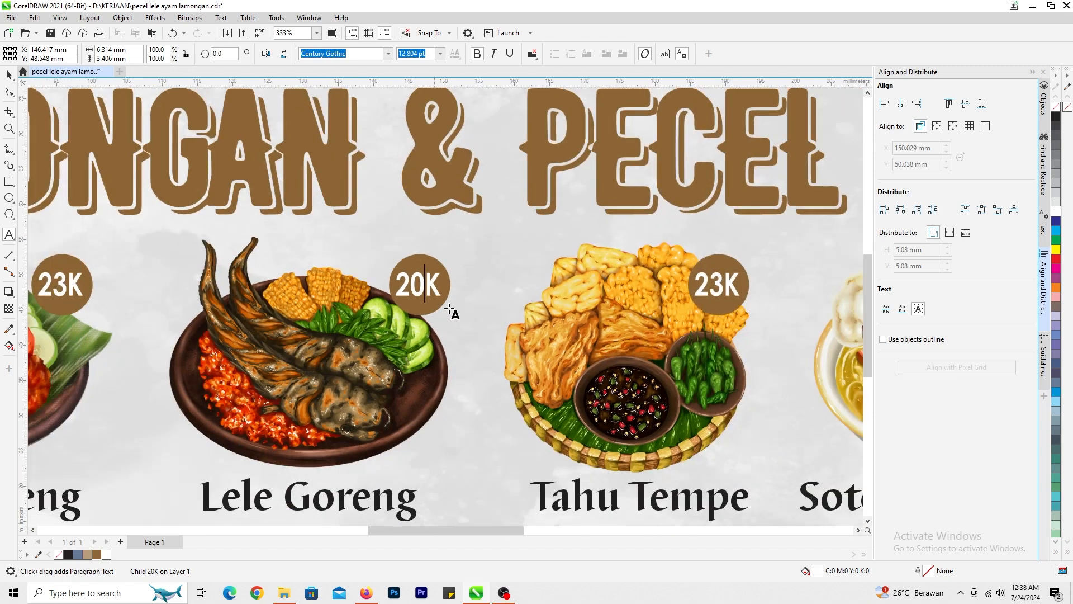
{"action": "scroll", "coordinate": [439, 271], "scroll_direction": "up", "scroll_amount": 2}
{"action": "left_click_drag", "start_coordinate": [450, 275], "coordinate": [402, 276]}
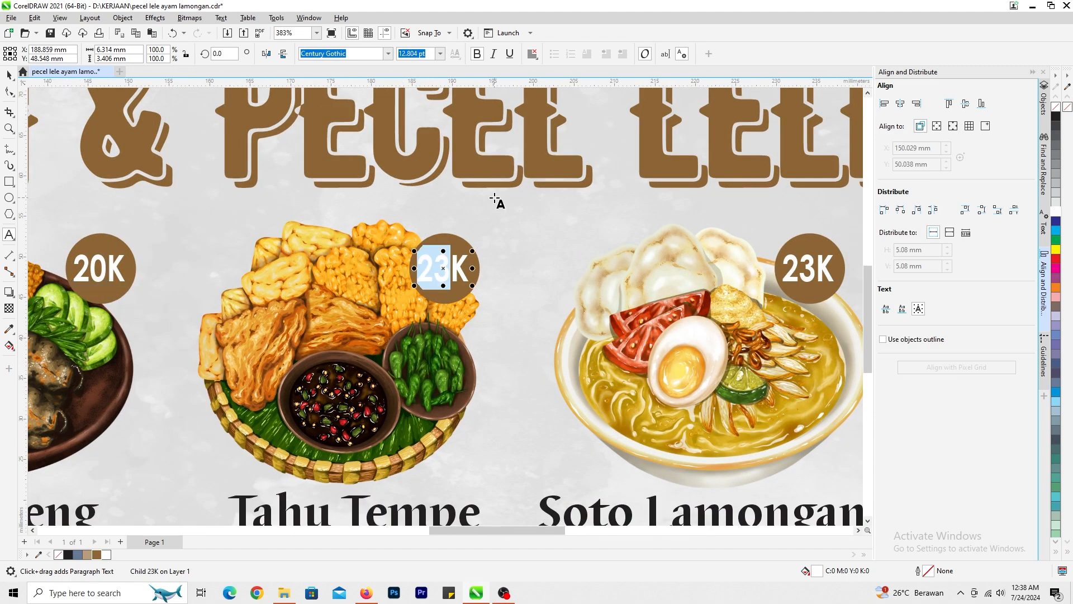
{"action": "type", "text": "10K"}
{"action": "scroll", "coordinate": [532, 257], "scroll_direction": "down", "scroll_amount": 2}
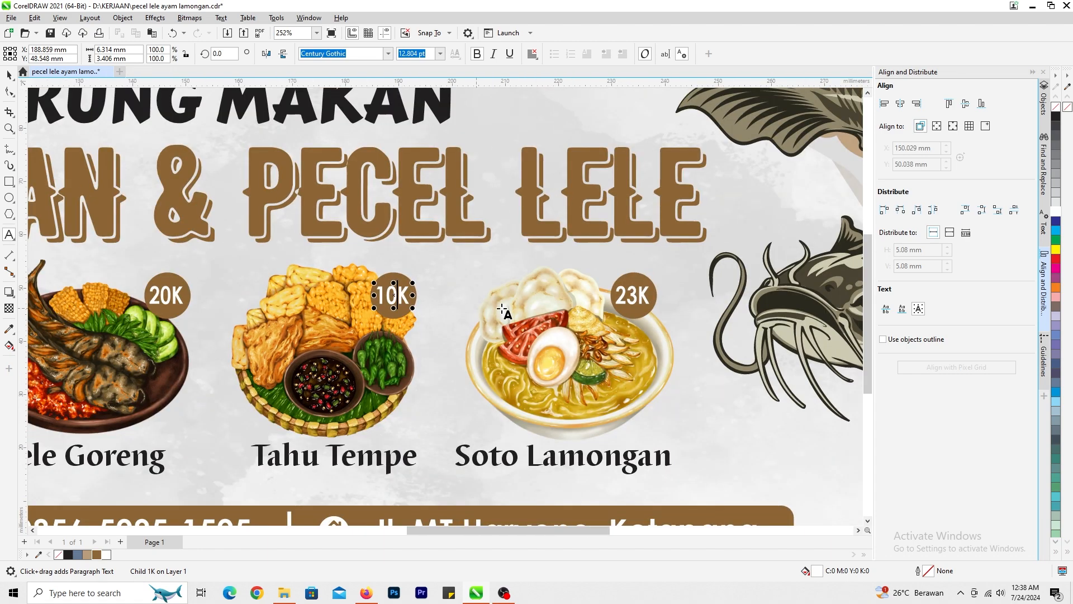
- Change the price on the Soto Lamongan badge to 25K and save the banner
{"action": "scroll", "coordinate": [502, 309], "scroll_direction": "up", "scroll_amount": 2}
{"action": "left_click_drag", "start_coordinate": [476, 305], "coordinate": [435, 305]}
{"action": "type", "text": "2"}
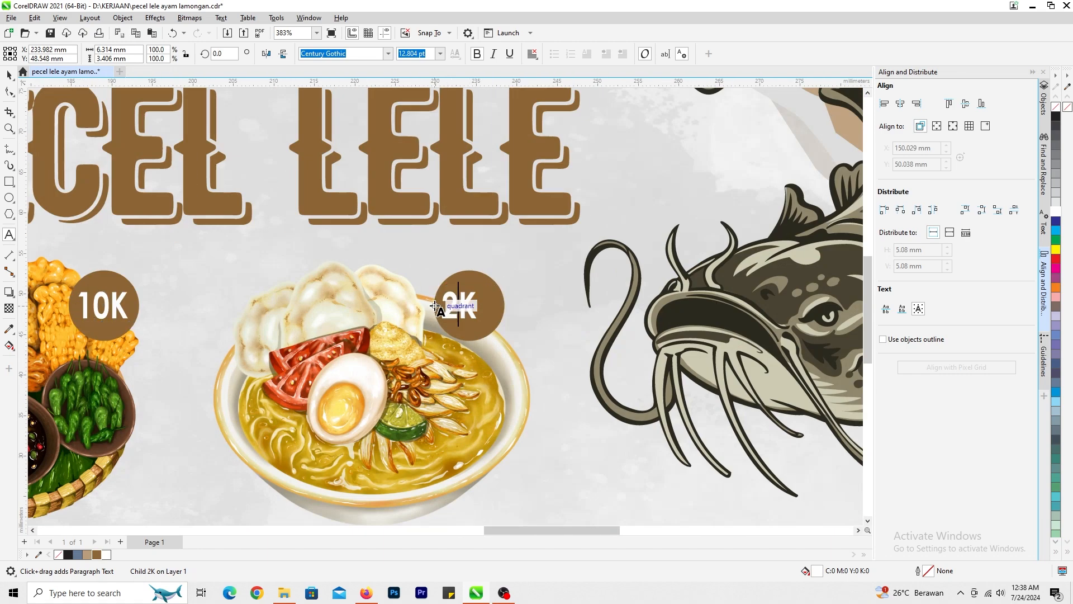
{"action": "type", "text": "5"}
{"action": "scroll", "coordinate": [435, 306], "scroll_direction": "down", "scroll_amount": 2}
{"action": "left_click", "coordinate": [9, 76]}
{"action": "key", "text": "shift+F4"}
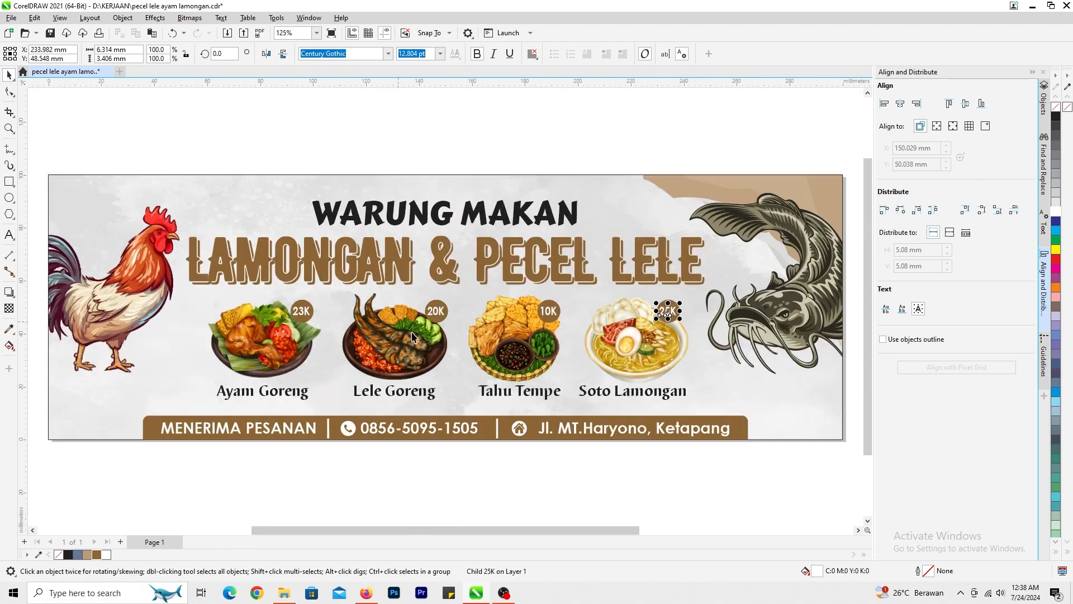
{"action": "left_click", "coordinate": [492, 163]}
{"action": "key", "text": "ctrl+s"}
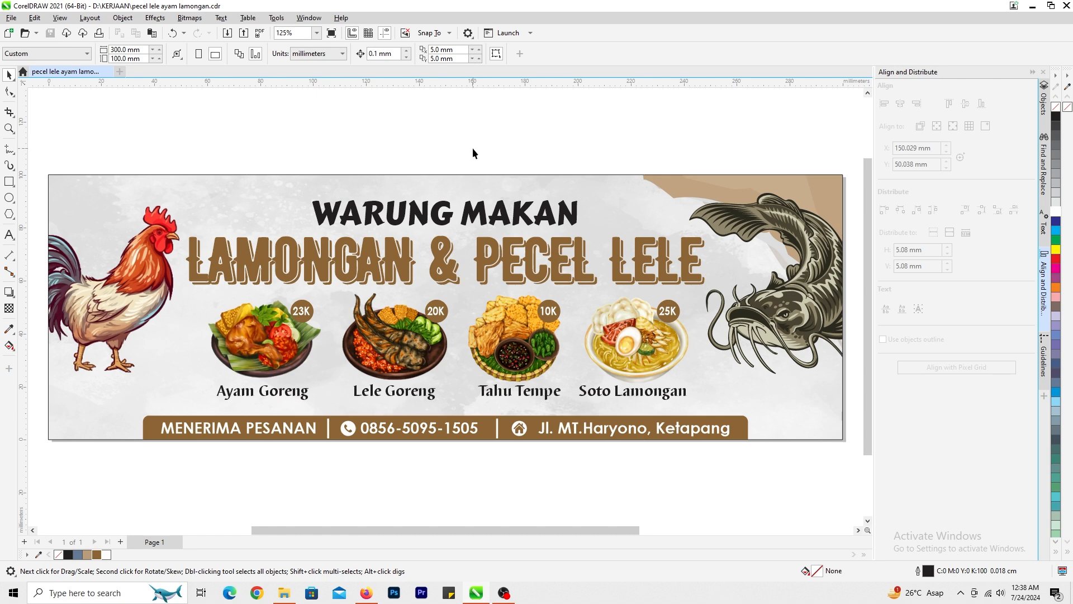
- Open the background frame's contents for editing and make a horizontally mirrored copy of the brown corner ornament behind the catfish
{"action": "left_click", "coordinate": [431, 186]}
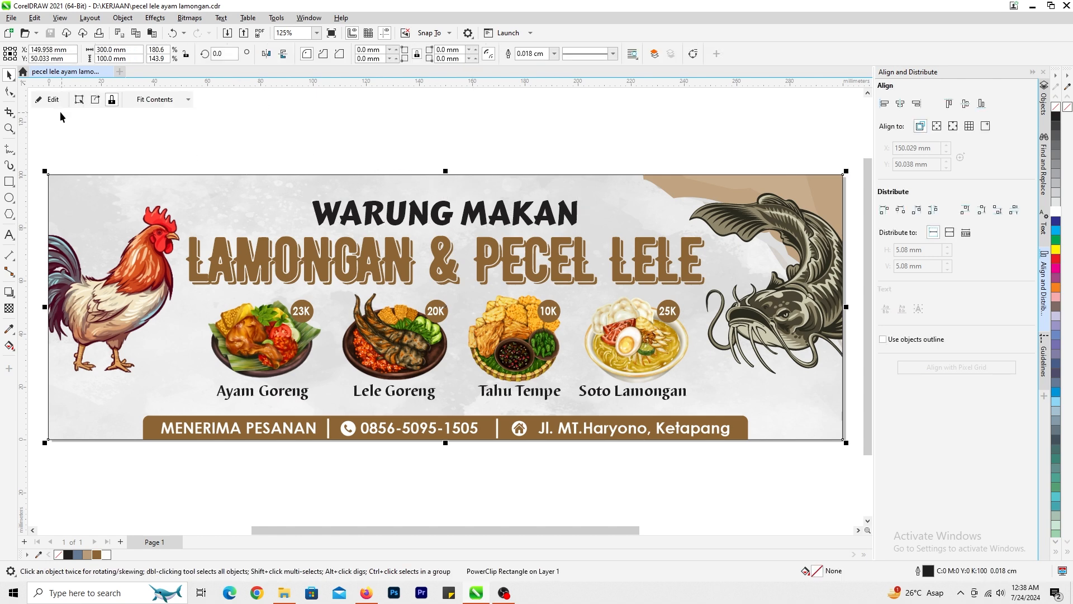
{"action": "left_click", "coordinate": [53, 99]}
{"action": "left_click_drag", "start_coordinate": [717, 190], "coordinate": [686, 160]}
{"action": "key", "text": "ctrl+z"}
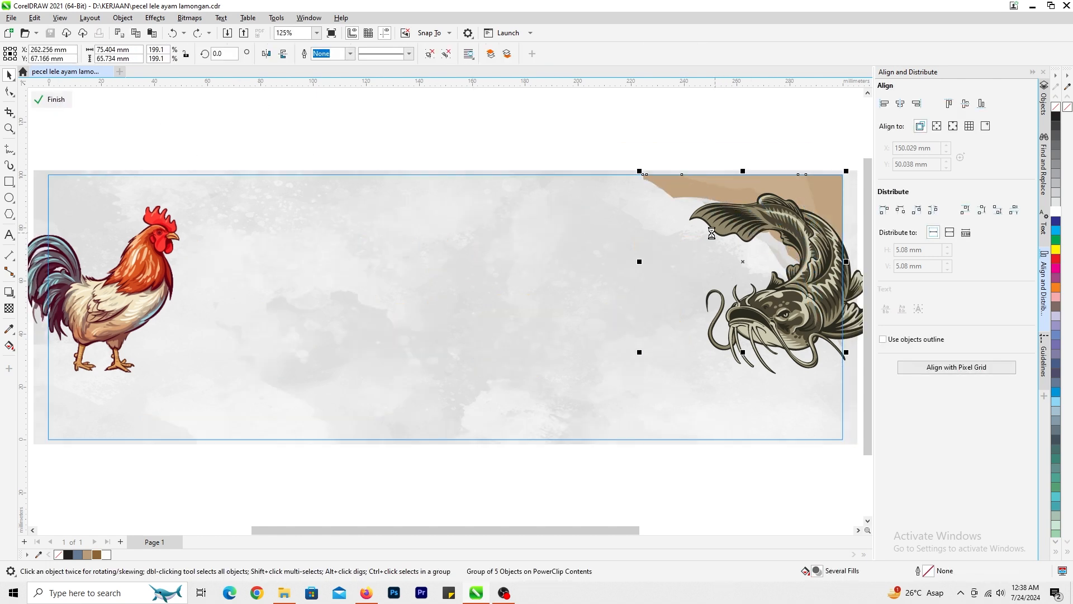
{"action": "key", "text": "shift+Page_Up"}
{"action": "left_click_drag", "start_coordinate": [848, 170], "coordinate": [605, 306]}
{"action": "right_click", "coordinate": [605, 305]}
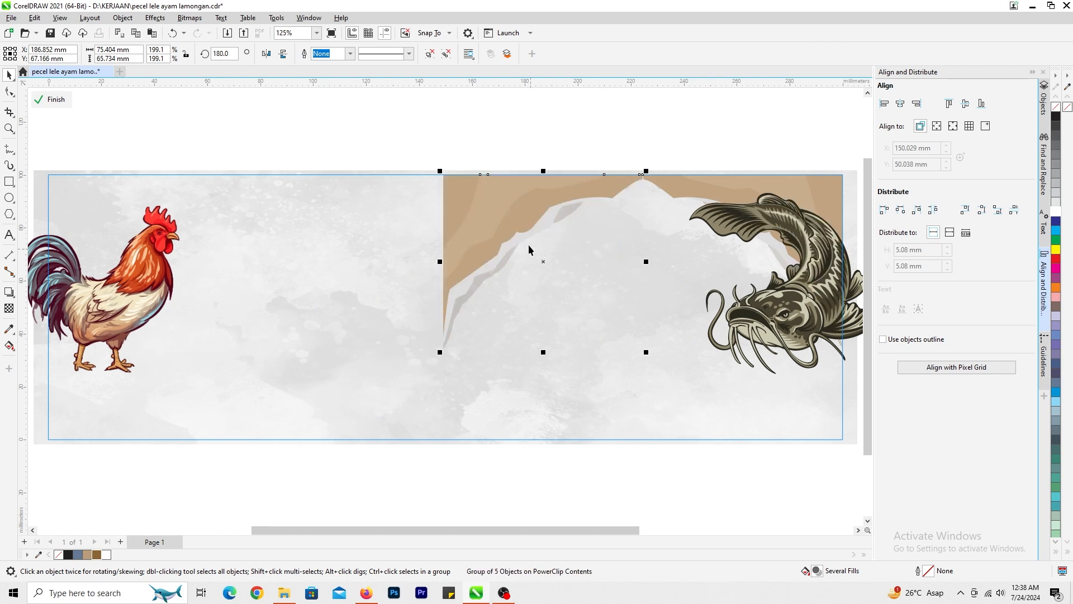
- Flip the ornament copy vertically and fit it into the banner's lower-left corner with its straight edges facing outward
{"action": "left_click_drag", "start_coordinate": [515, 200], "coordinate": [270, 335]}
{"action": "left_click", "coordinate": [283, 54]}
{"action": "left_click", "coordinate": [266, 53]}
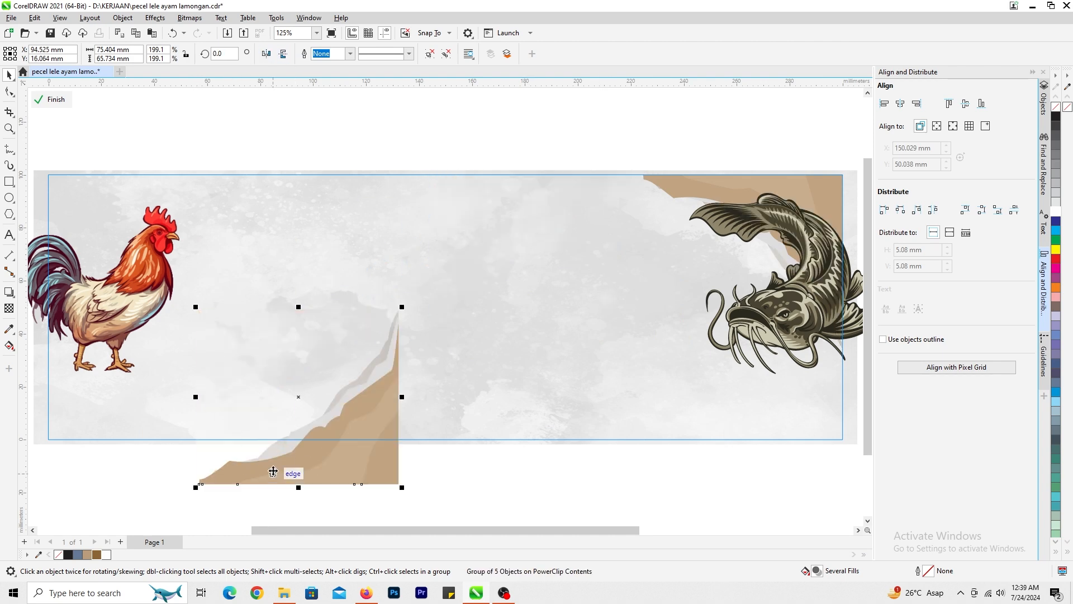
{"action": "left_click_drag", "start_coordinate": [273, 472], "coordinate": [218, 413]}
{"action": "left_click", "coordinate": [267, 54]}
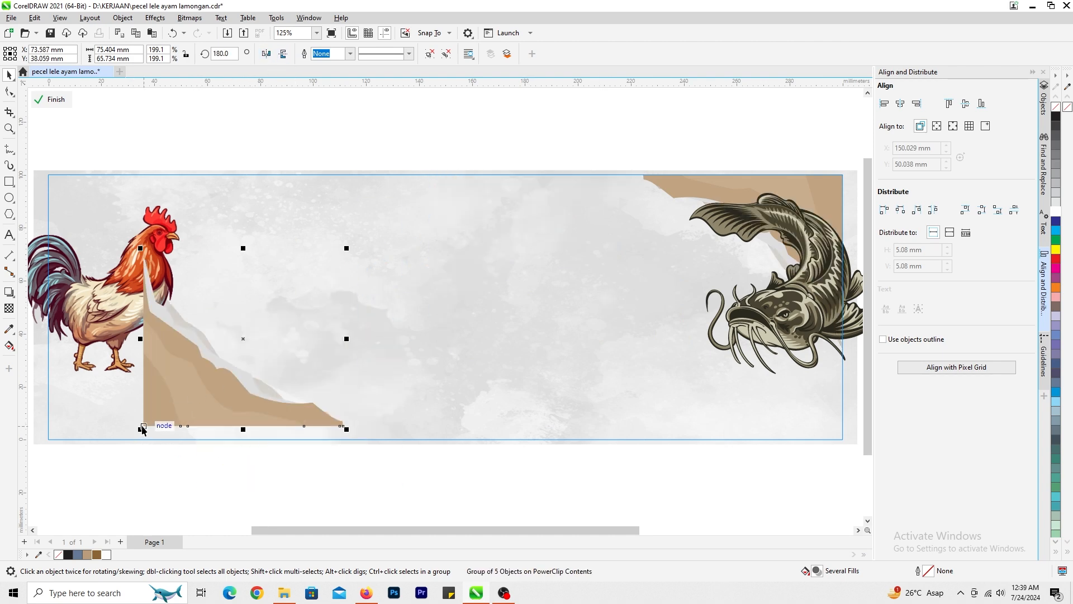
{"action": "left_click_drag", "start_coordinate": [143, 428], "coordinate": [48, 443]}
- Bring the rooster in front of the new corner ornament and finish editing the frame's contents
{"action": "left_click", "coordinate": [134, 278]}
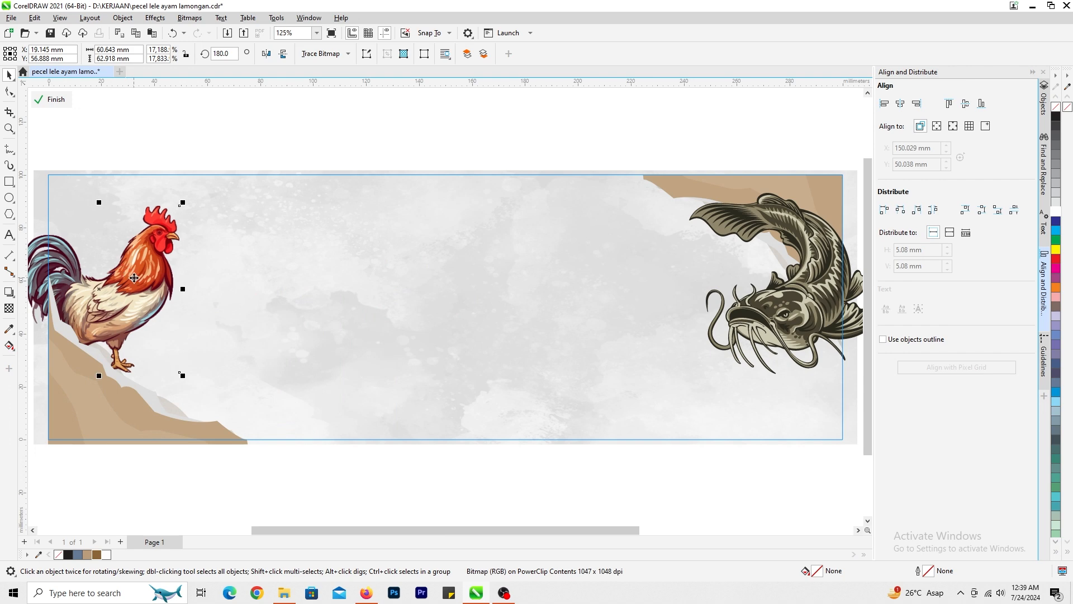
{"action": "key", "text": "shift+Page_Up"}
{"action": "left_click", "coordinate": [49, 100]}
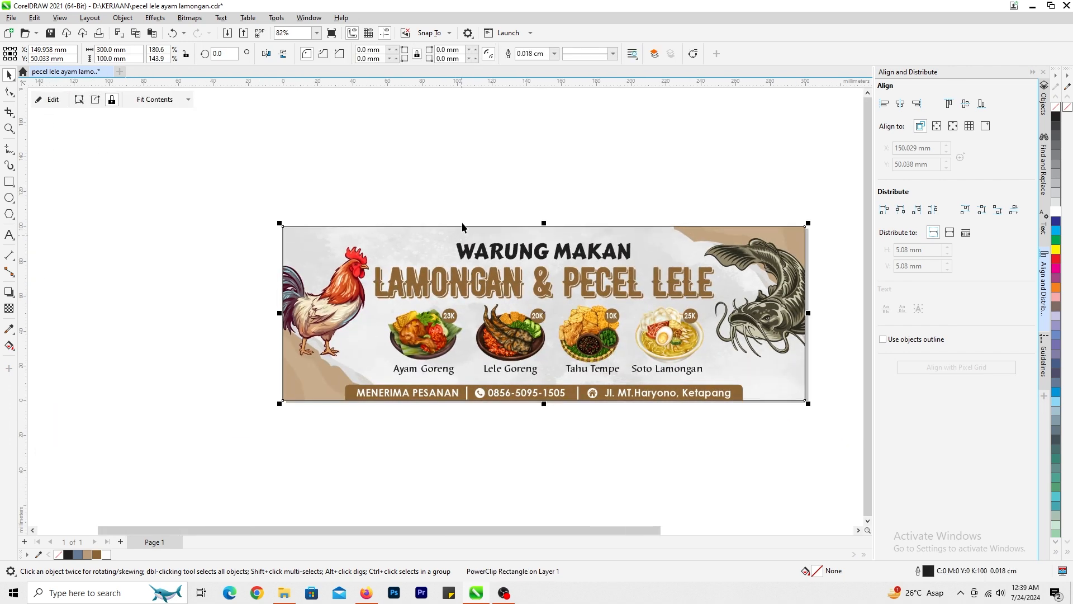
{"action": "key", "text": "Escape"}
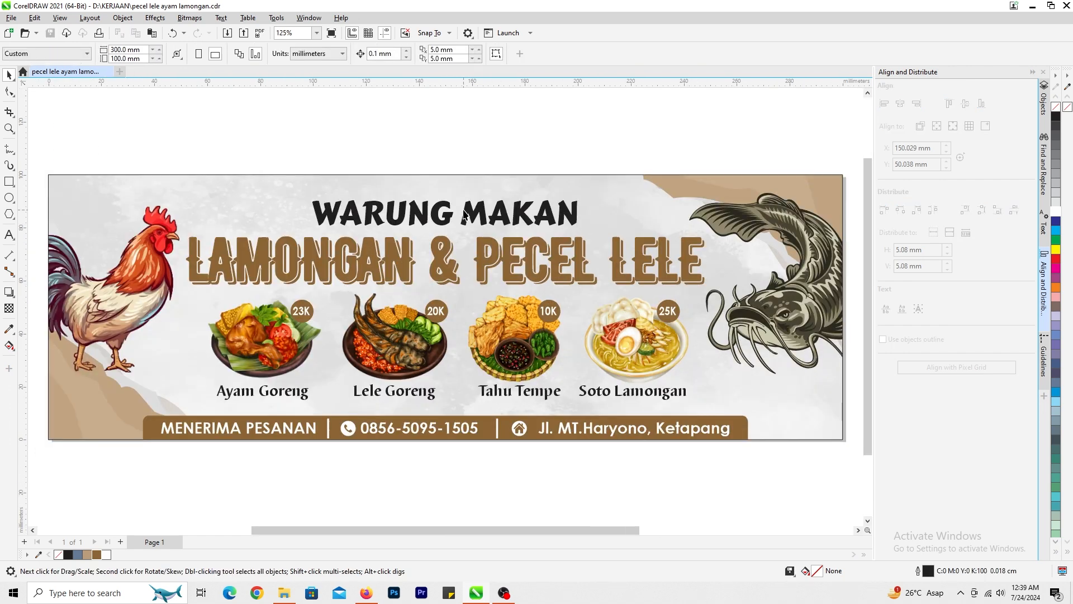